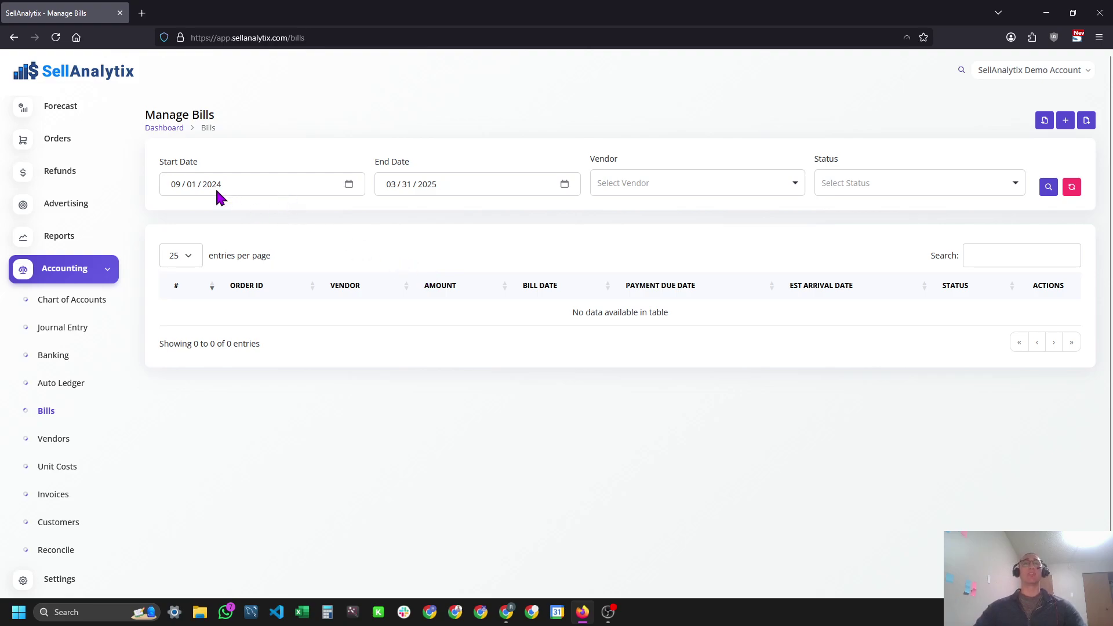
{"action": "left_click", "coordinate": [240, 183]}
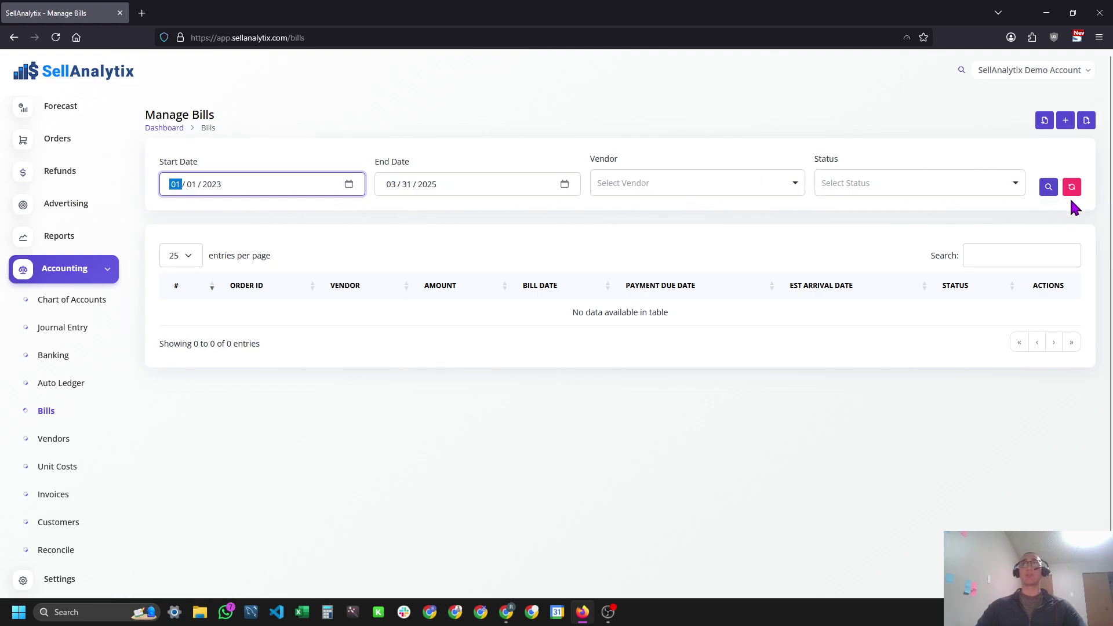
{"action": "left_click", "coordinate": [1044, 191]}
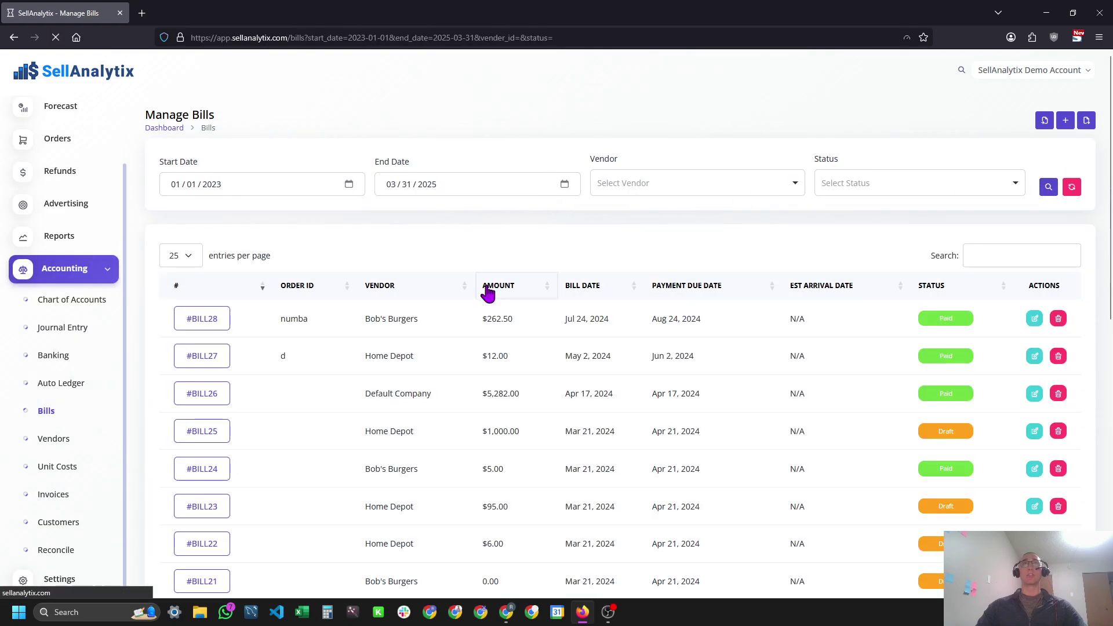
{"action": "left_click_drag", "start_coordinate": [485, 290], "coordinate": [510, 409]}
{"action": "left_click", "coordinate": [511, 413]}
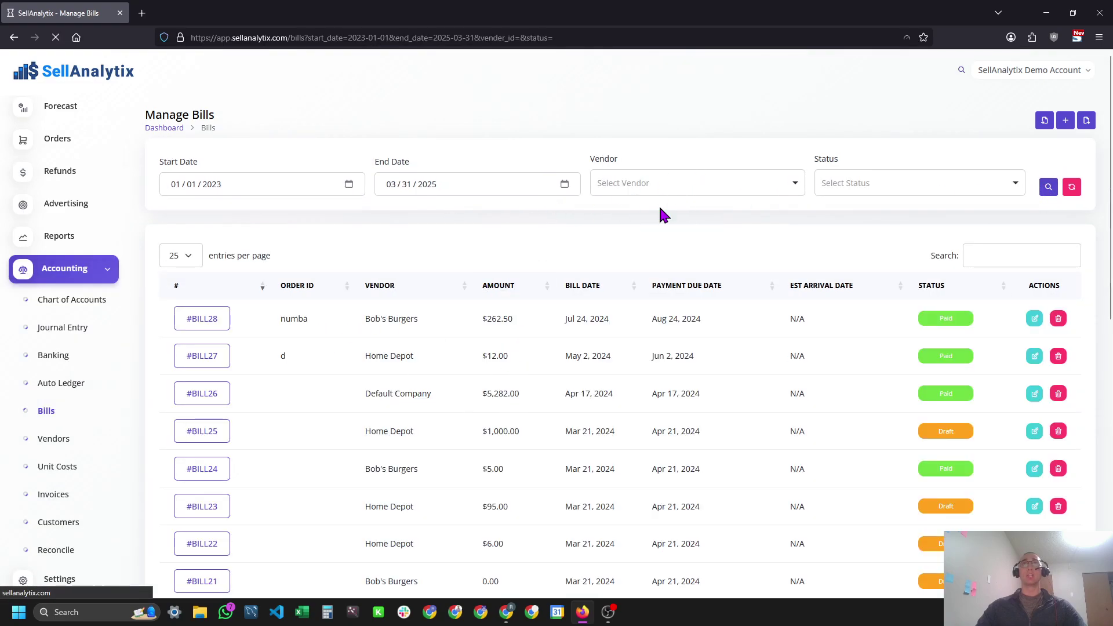
{"action": "left_click", "coordinate": [719, 181]}
{"action": "left_click", "coordinate": [691, 266]}
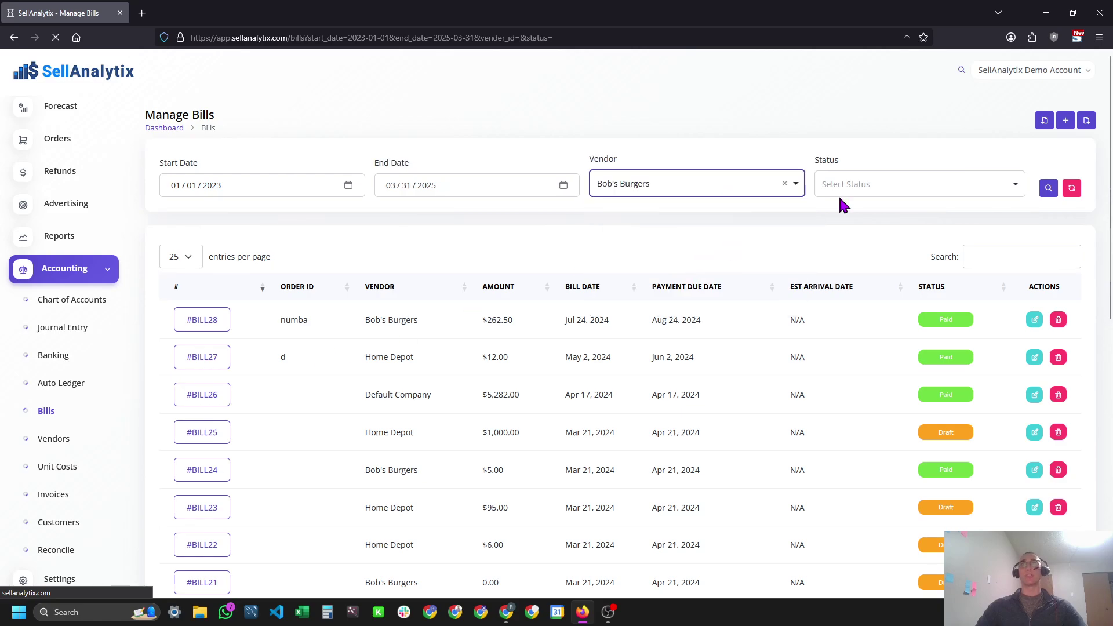
{"action": "left_click", "coordinate": [920, 190]}
{"action": "left_click", "coordinate": [857, 281]}
{"action": "left_click", "coordinate": [1048, 187]}
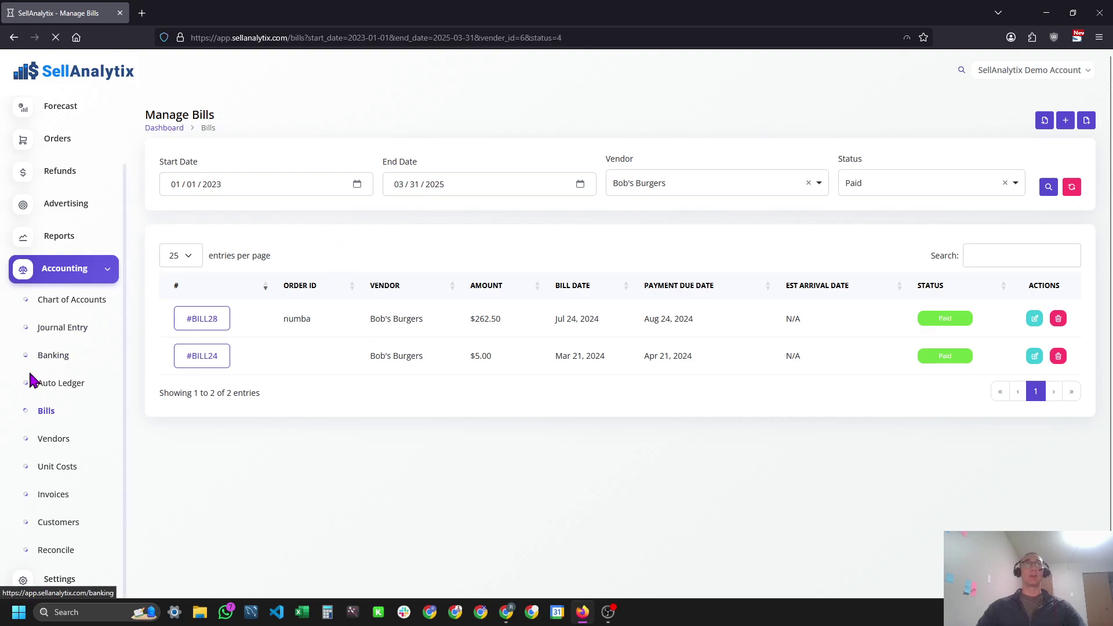
{"action": "left_click", "coordinate": [46, 412]}
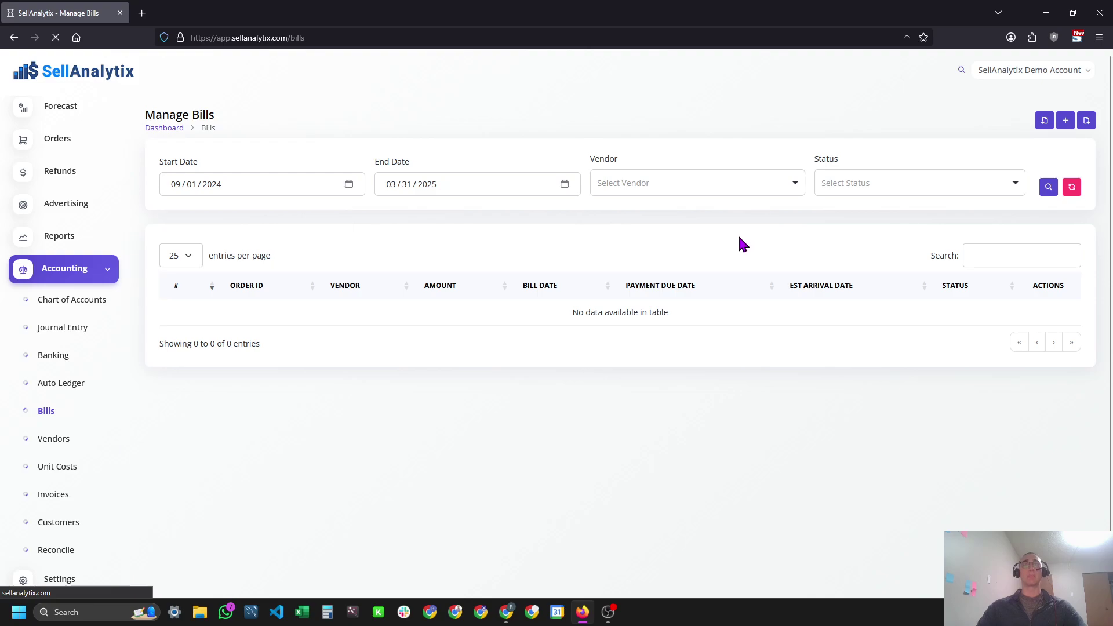
Start new bill #BILL00029 and look through the vendors available in its Vendor dropdown.
{"action": "left_click", "coordinate": [1063, 126]}
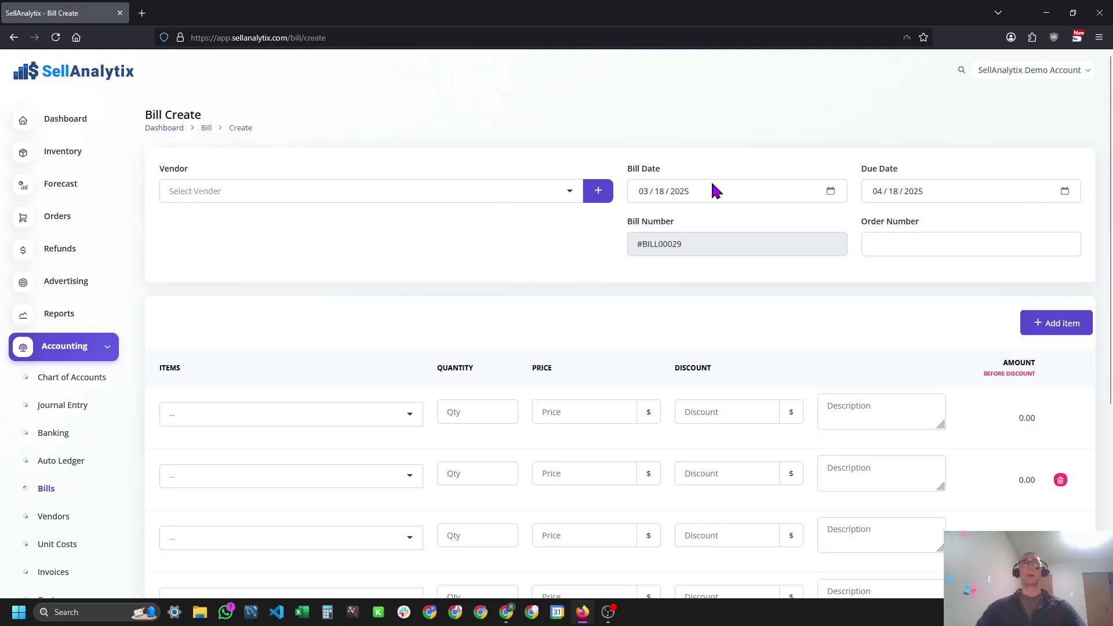
{"action": "left_click", "coordinate": [14, 37]}
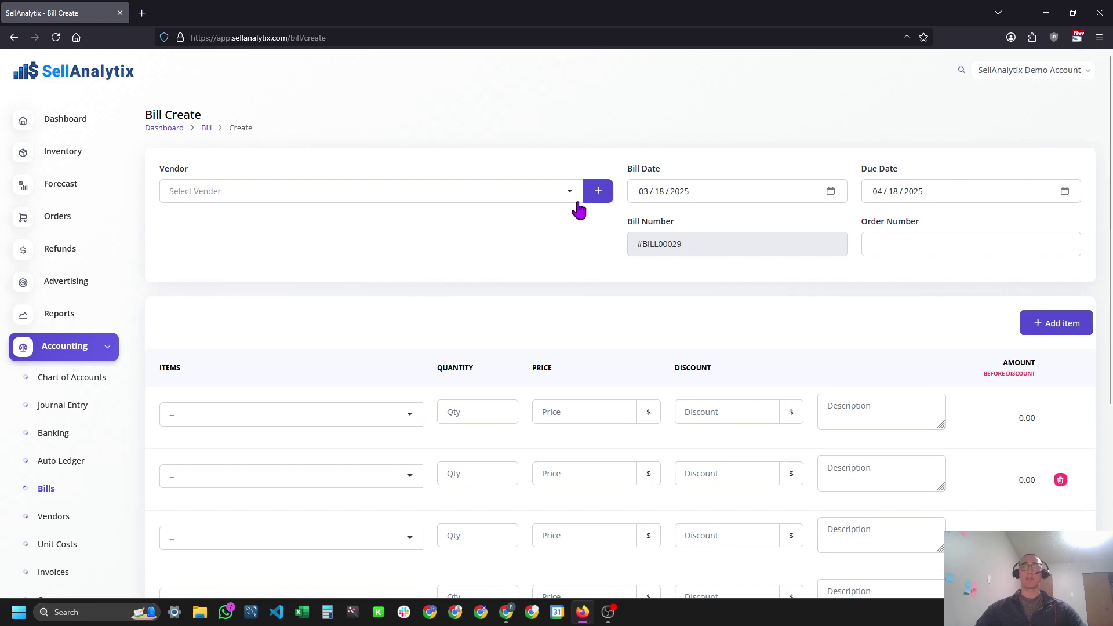
{"action": "left_click", "coordinate": [434, 200]}
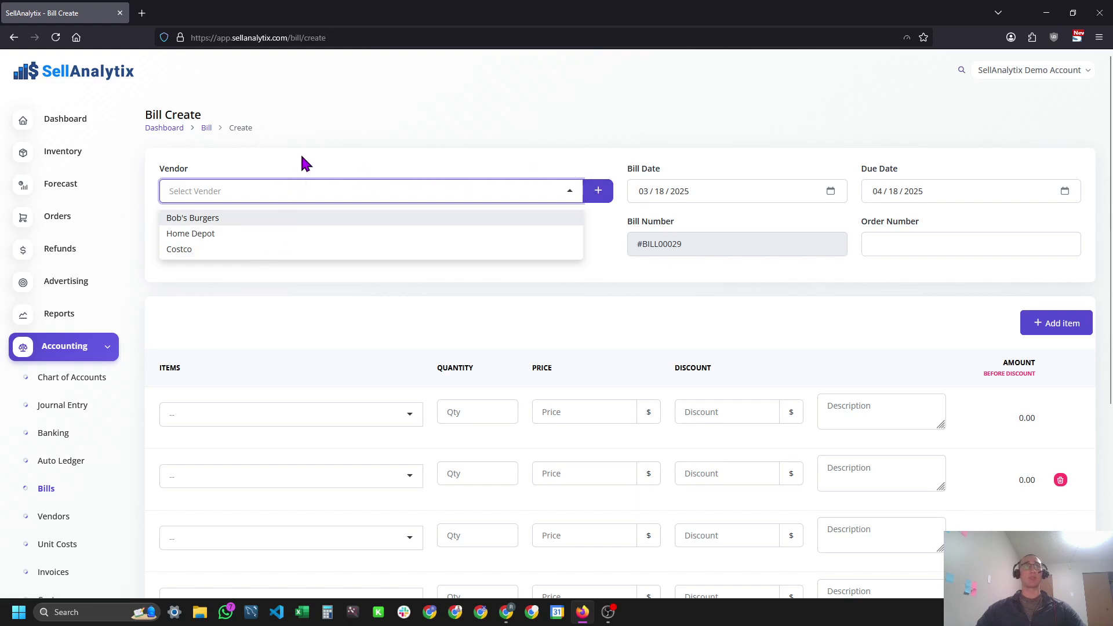
{"action": "key", "text": "Escape"}
Open Vendors in a new tab, glance at the bill's new-vendor form, then switch to Manage Vendors.
{"action": "middle_click", "coordinate": [53, 522]}
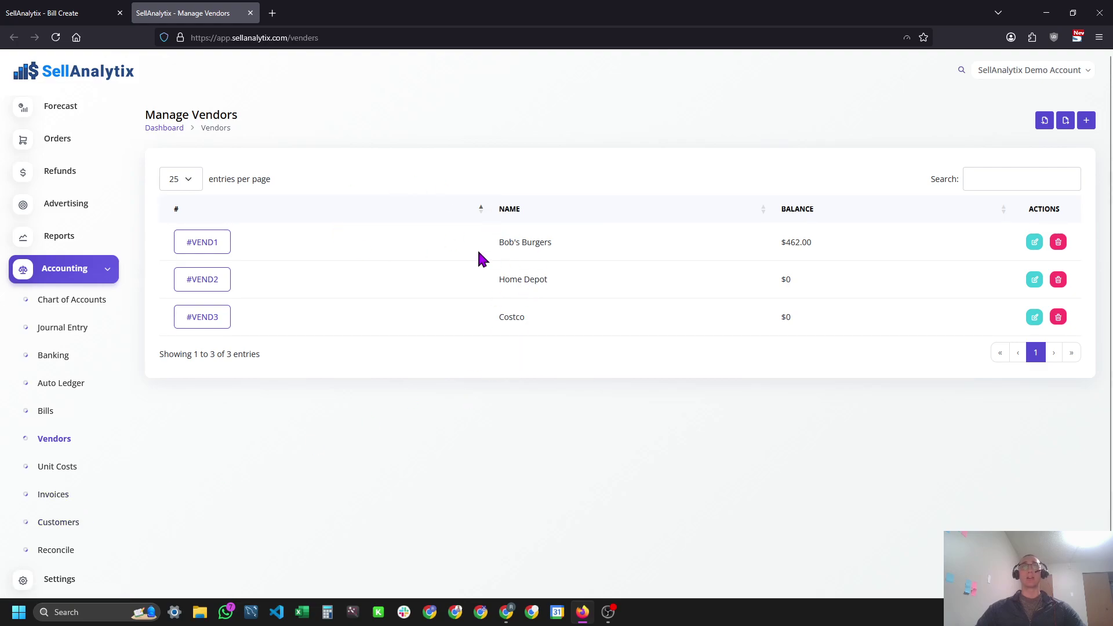
{"action": "key", "text": "ctrl+shift+Tab"}
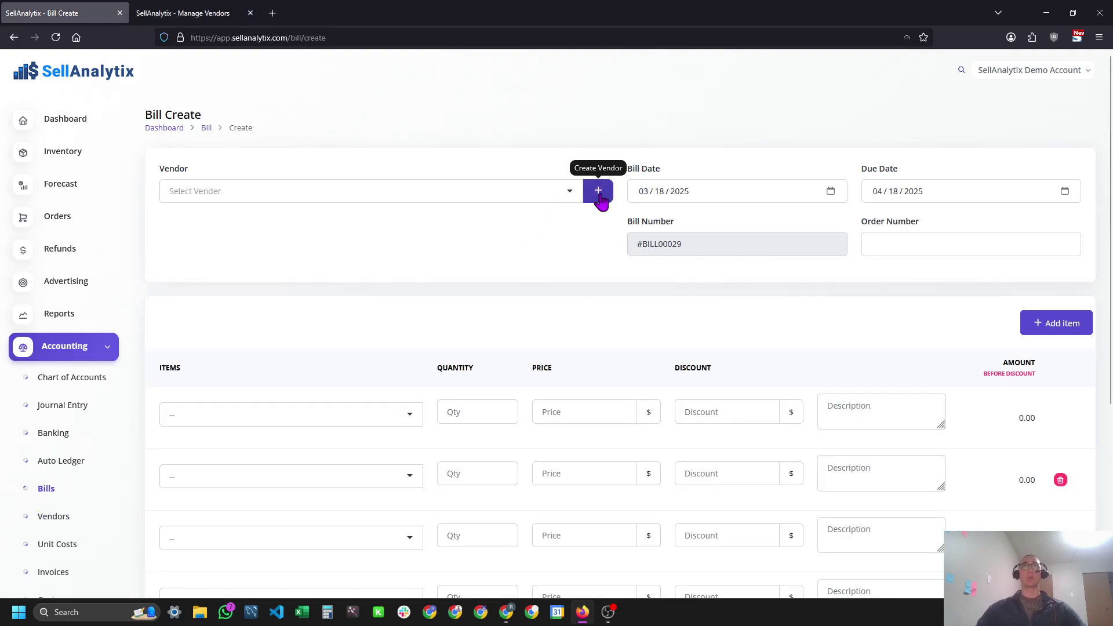
{"action": "left_click", "coordinate": [601, 197]}
{"action": "left_click", "coordinate": [768, 155]}
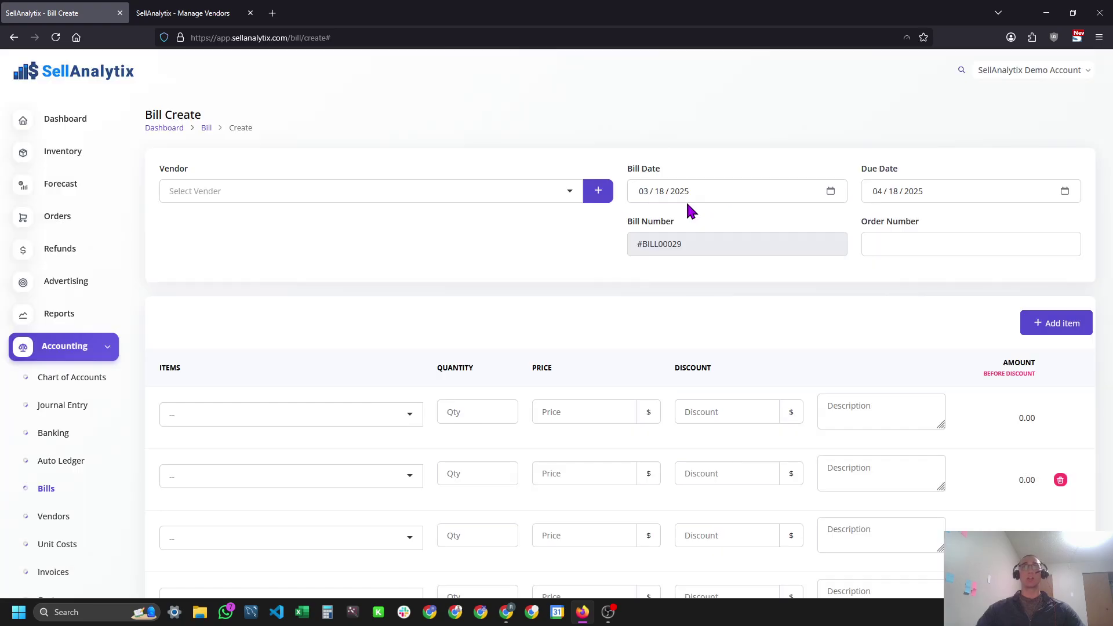
{"action": "key", "text": "ctrl+Tab"}
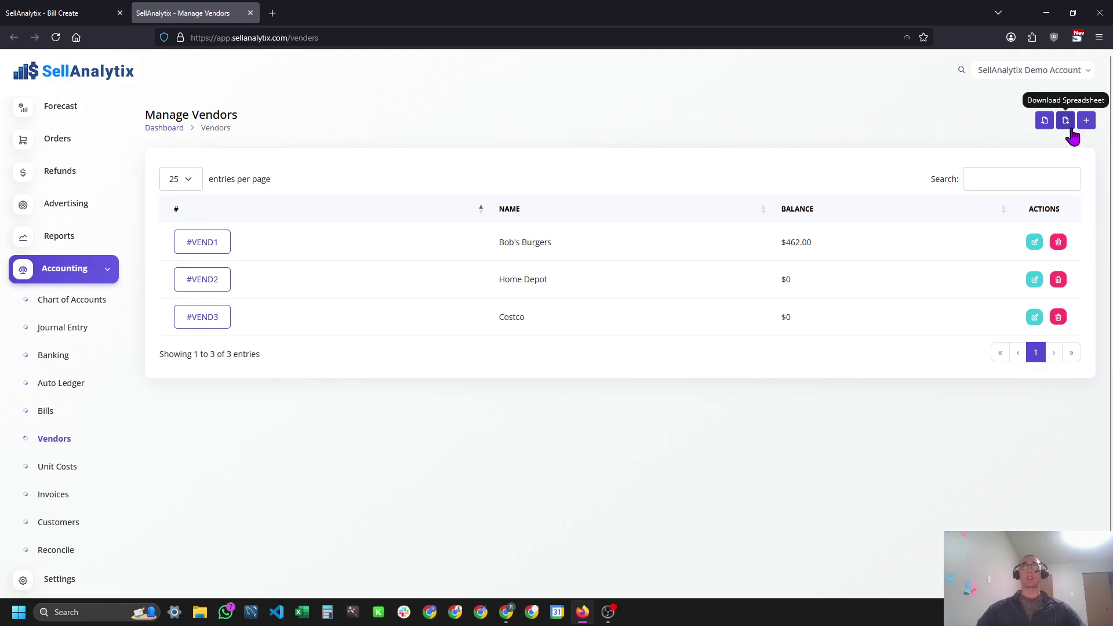
Start a new vendor with company name Test Vendor and the contact's email address.
{"action": "left_click", "coordinate": [1088, 123]}
{"action": "left_click", "coordinate": [383, 153]}
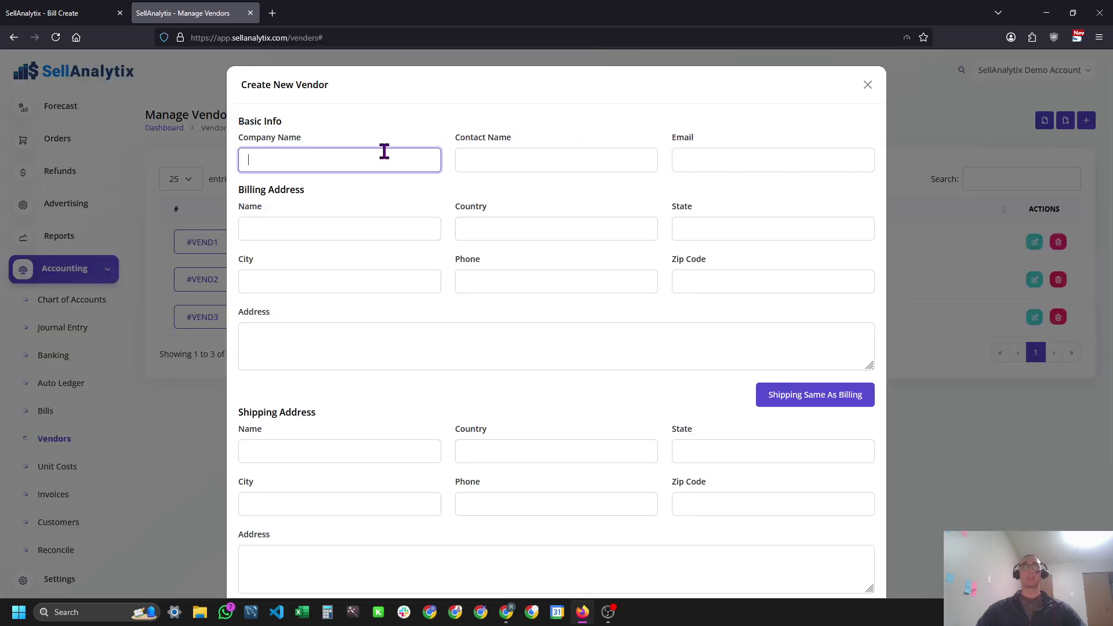
{"action": "type", "text": "Test Vendor"}
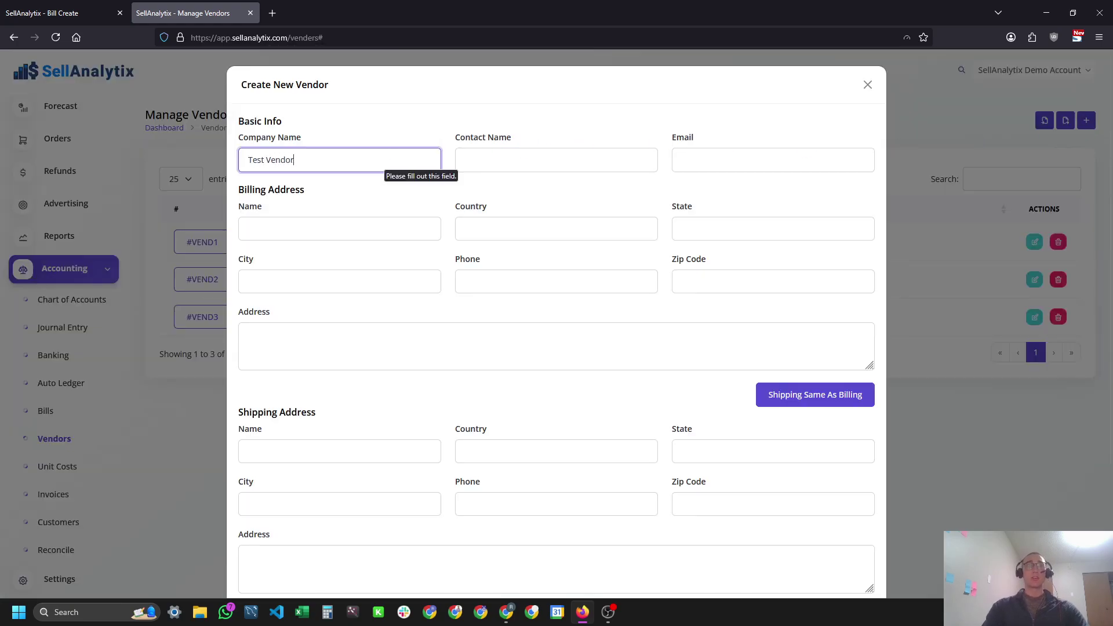
{"action": "key", "text": "Tab"}
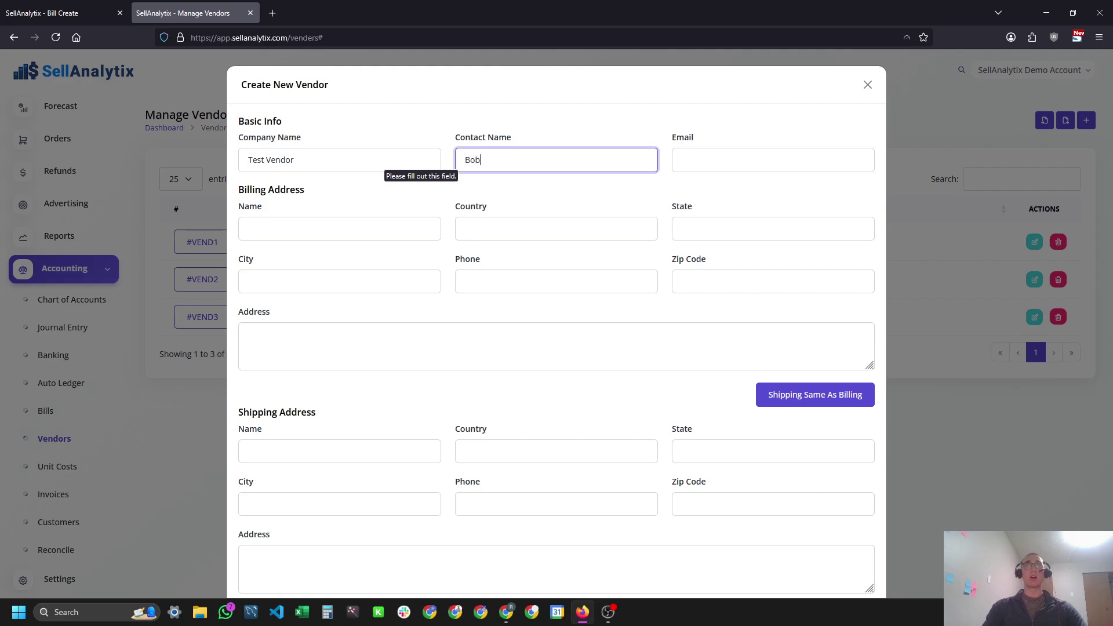
{"action": "key", "text": "Tab"}
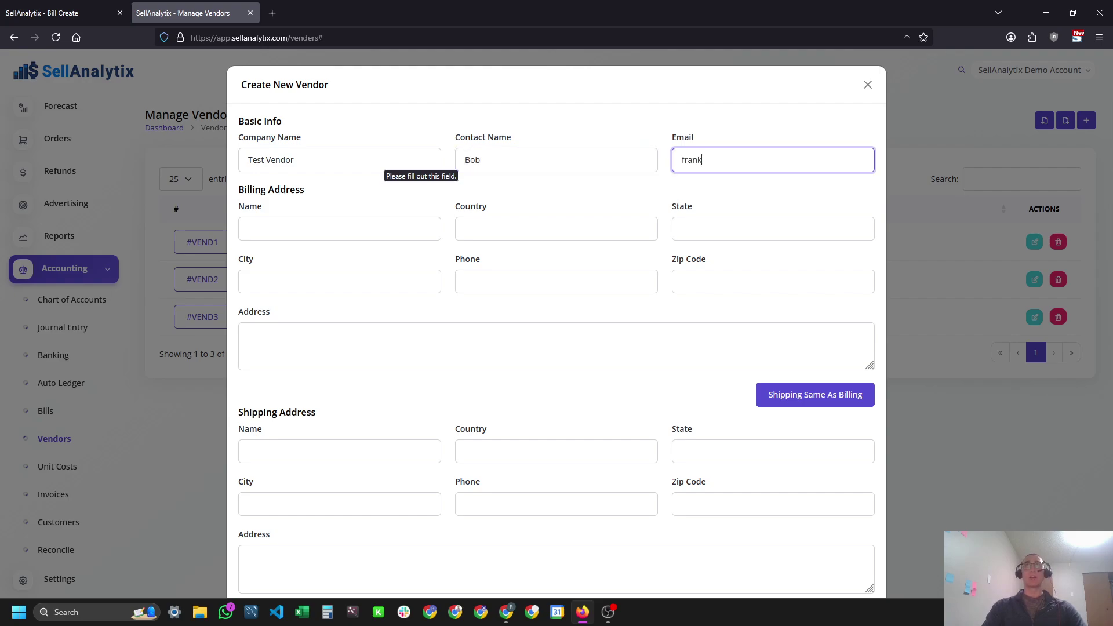
{"action": "key", "text": "Tab"}
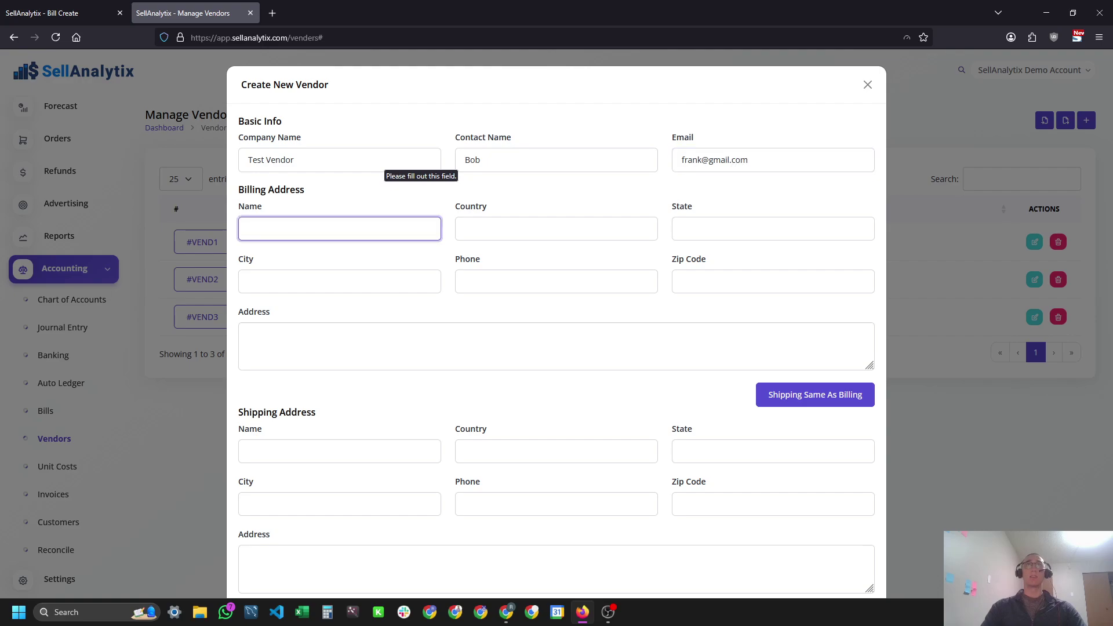
{"action": "key", "text": "Tab"}
{"action": "key", "text": "Tab"}
Change the vendor's lead time from 60 to 55 days and create it.
{"action": "scroll", "coordinate": [461, 395], "scroll_direction": "down", "scroll_amount": 3}
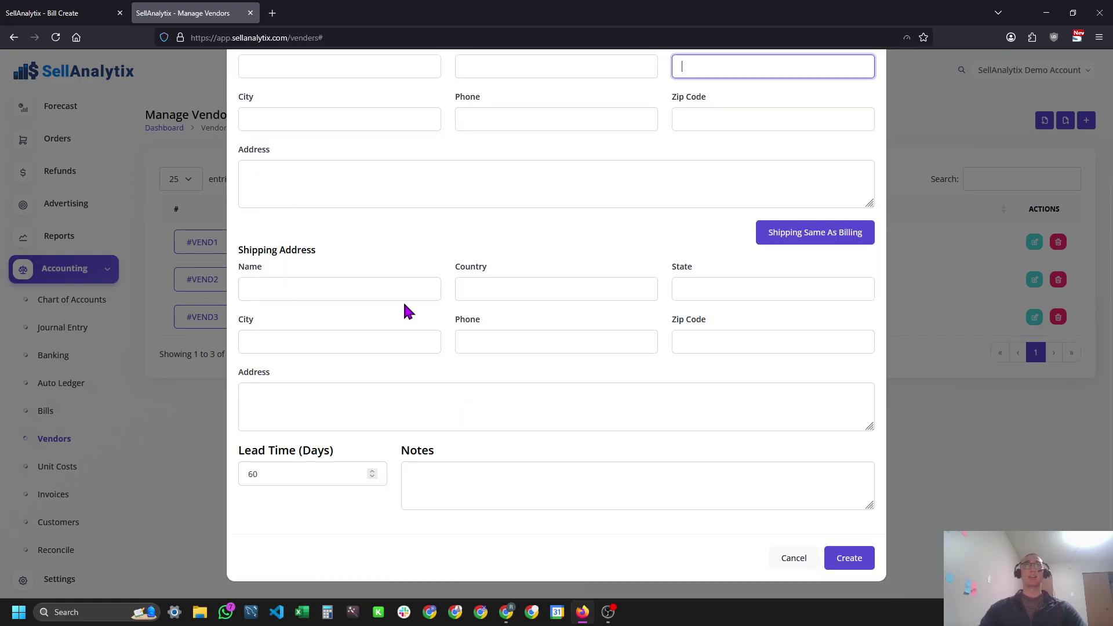
{"action": "left_click_drag", "start_coordinate": [308, 481], "coordinate": [245, 481]}
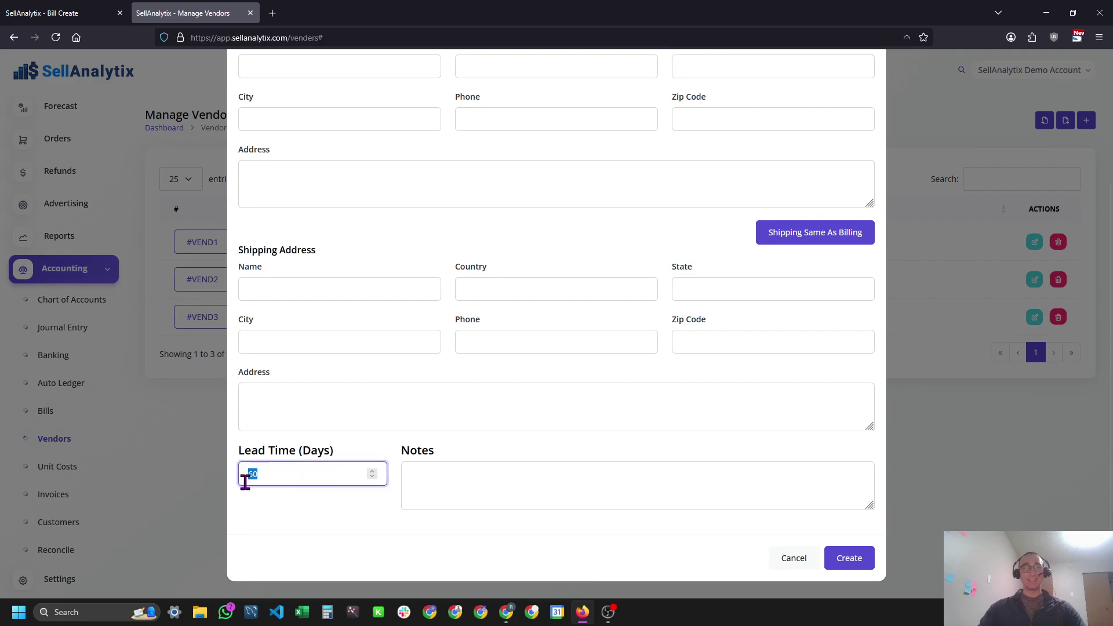
{"action": "left_click", "coordinate": [293, 479]}
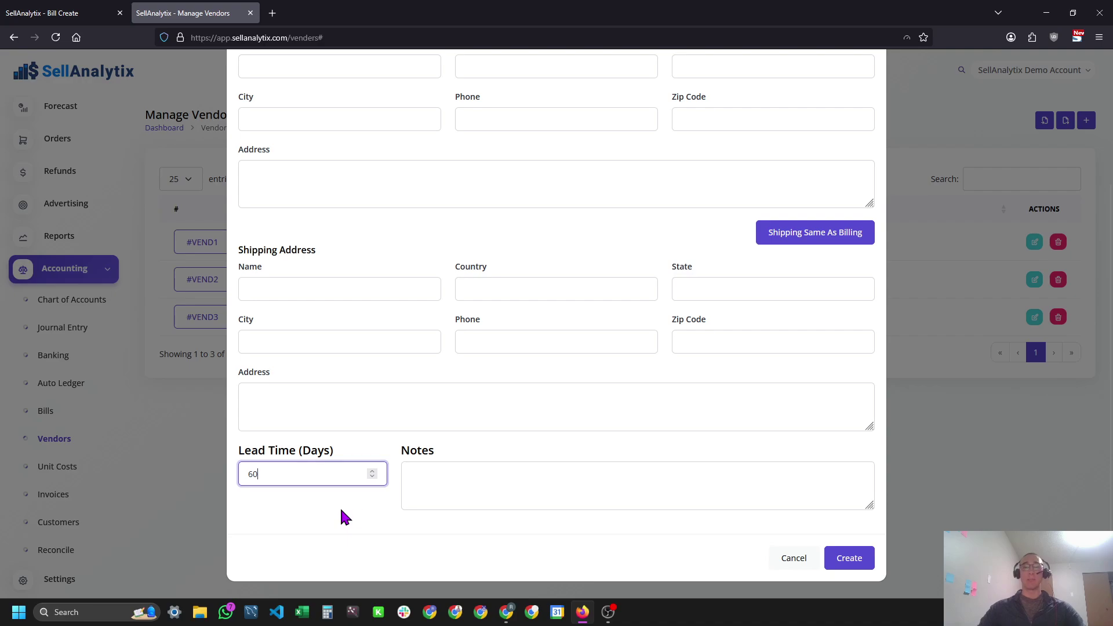
{"action": "key", "text": "BackSpace"}
{"action": "key", "text": "BackSpace"}
{"action": "key", "text": "Tab"}
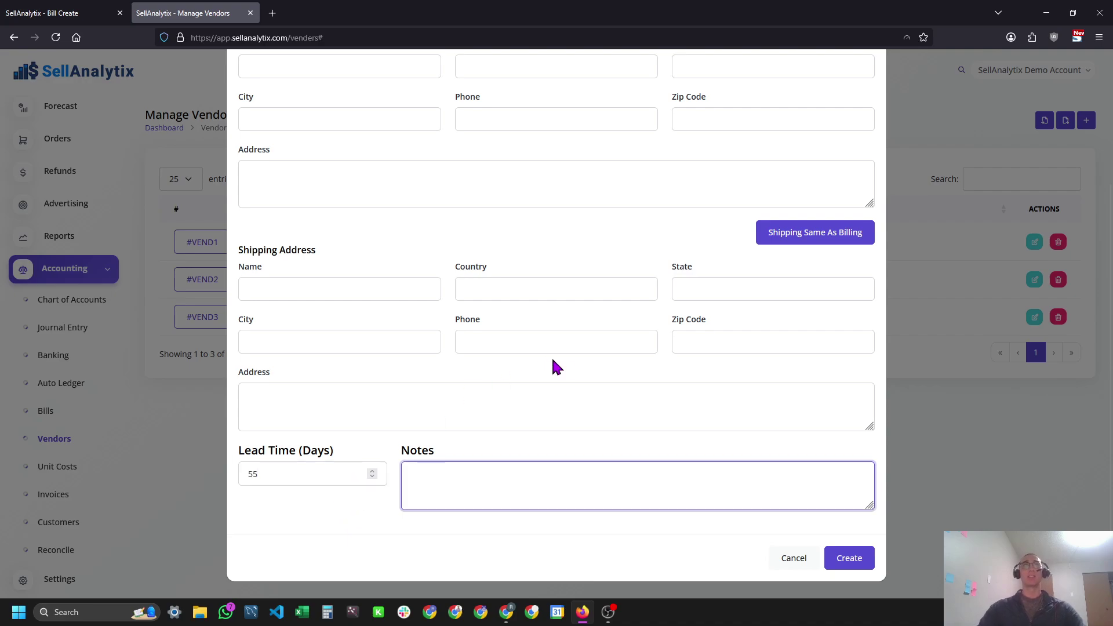
{"action": "scroll", "coordinate": [551, 366], "scroll_direction": "up", "scroll_amount": 3}
{"action": "scroll", "coordinate": [693, 338], "scroll_direction": "down", "scroll_amount": 3}
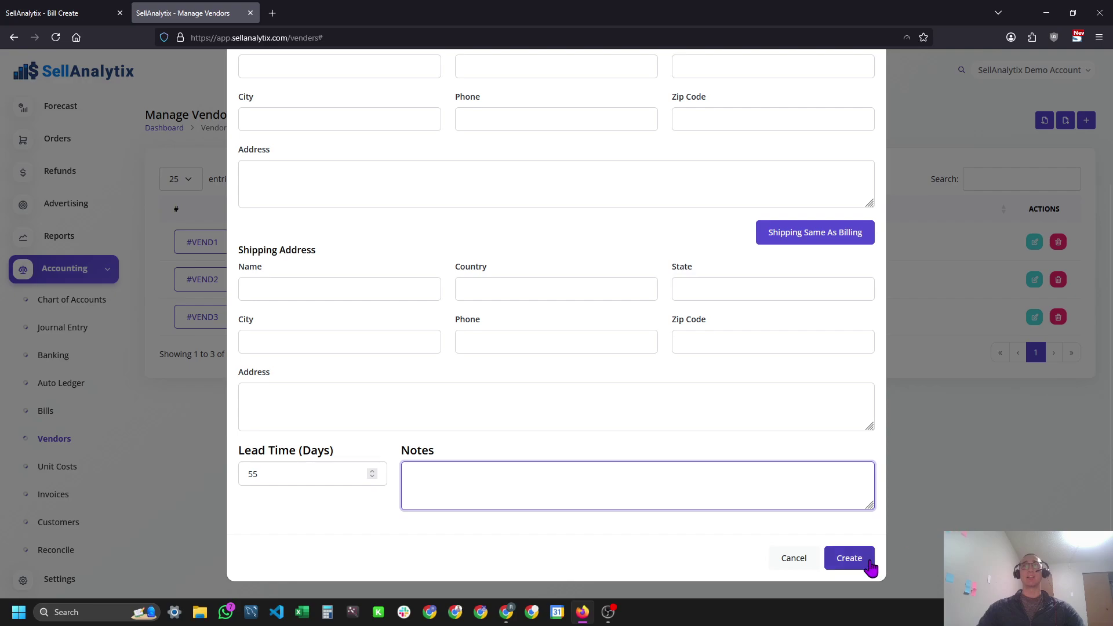
{"action": "left_click", "coordinate": [848, 558]}
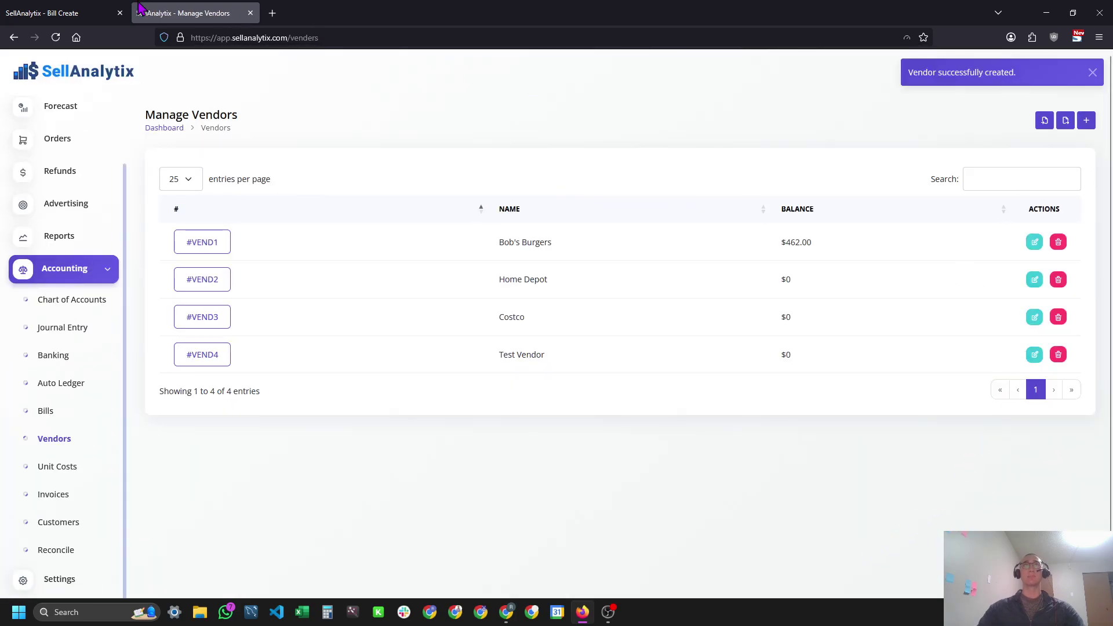
Back on the bill, choose Test Vendor as the vendor and enter order number abc123.
{"action": "key", "text": "ctrl+Tab"}
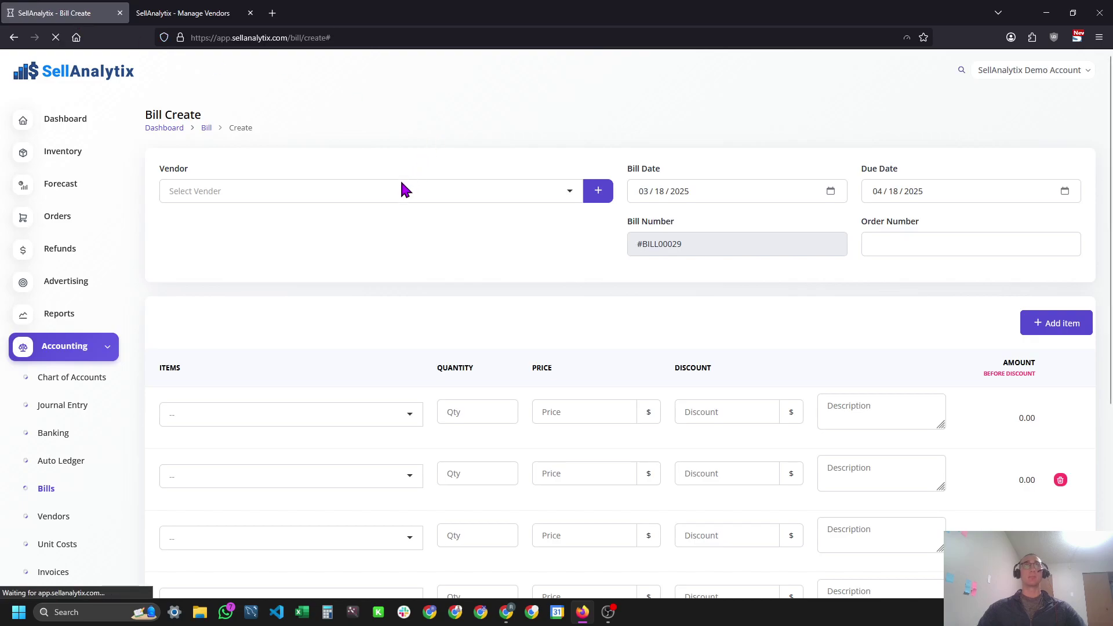
{"action": "left_click", "coordinate": [319, 197]}
{"action": "left_click", "coordinate": [272, 273]}
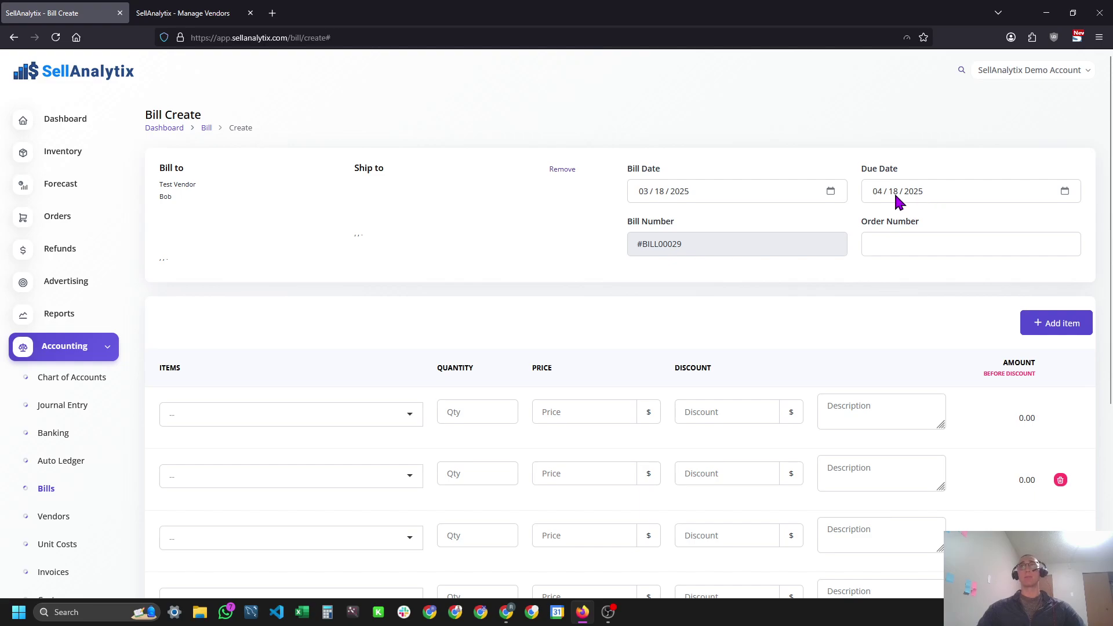
{"action": "left_click", "coordinate": [954, 249]}
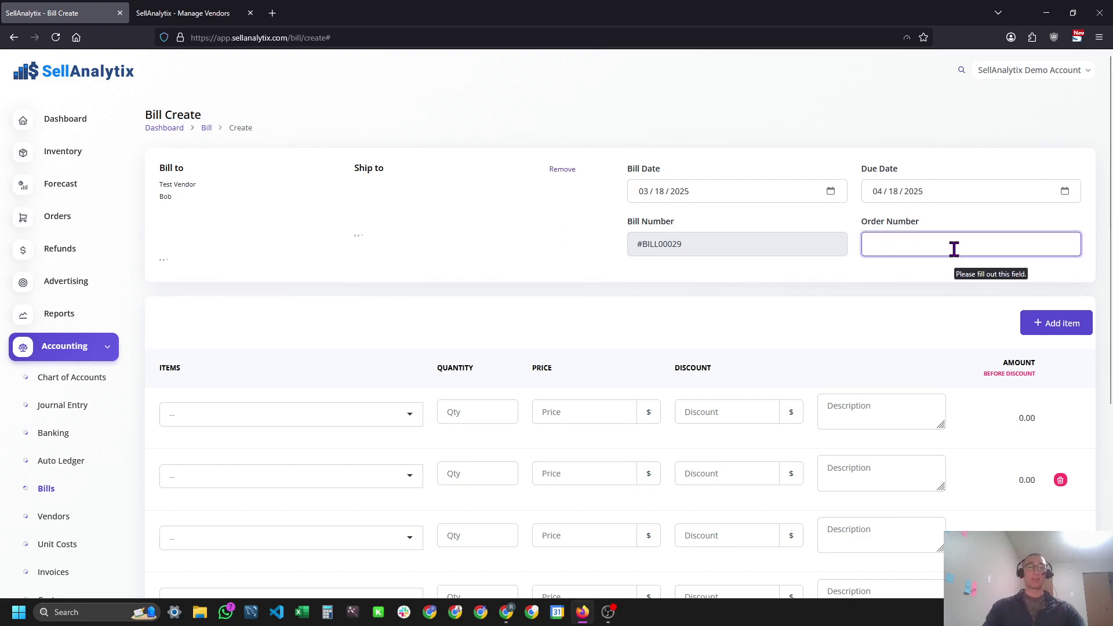
{"action": "type", "text": "abc123"}
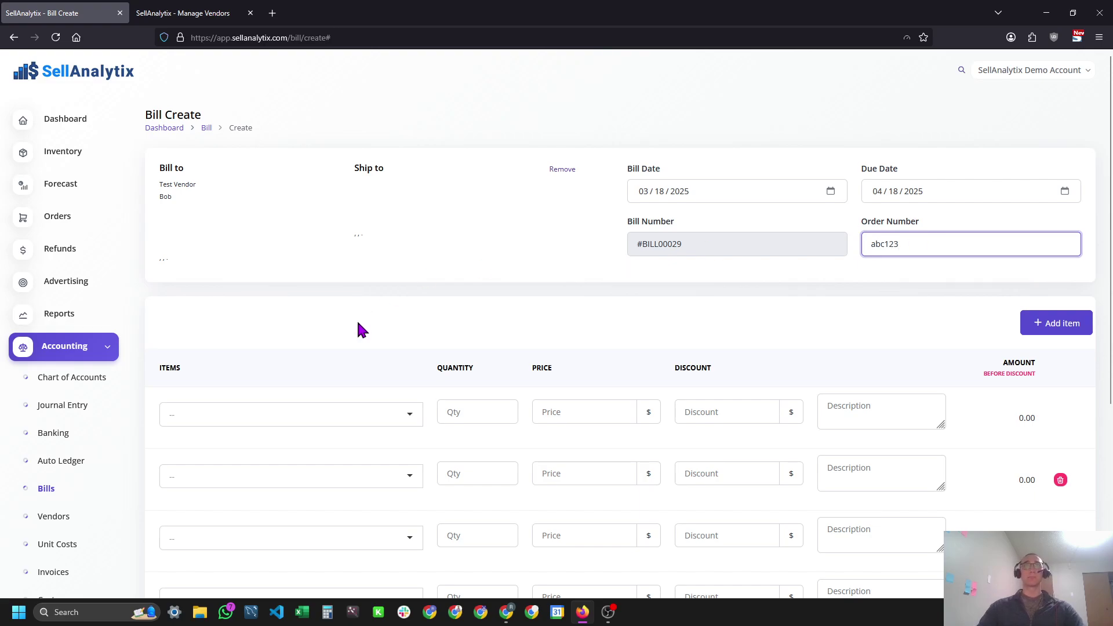
{"action": "scroll", "coordinate": [357, 319], "scroll_direction": "down", "scroll_amount": 2}
Add DART 8-Ounce, 4 Pack Bubble Mailer and Dart 10 oz Insulated as the three line items.
{"action": "left_click", "coordinate": [362, 313]}
{"action": "left_click", "coordinate": [331, 358]}
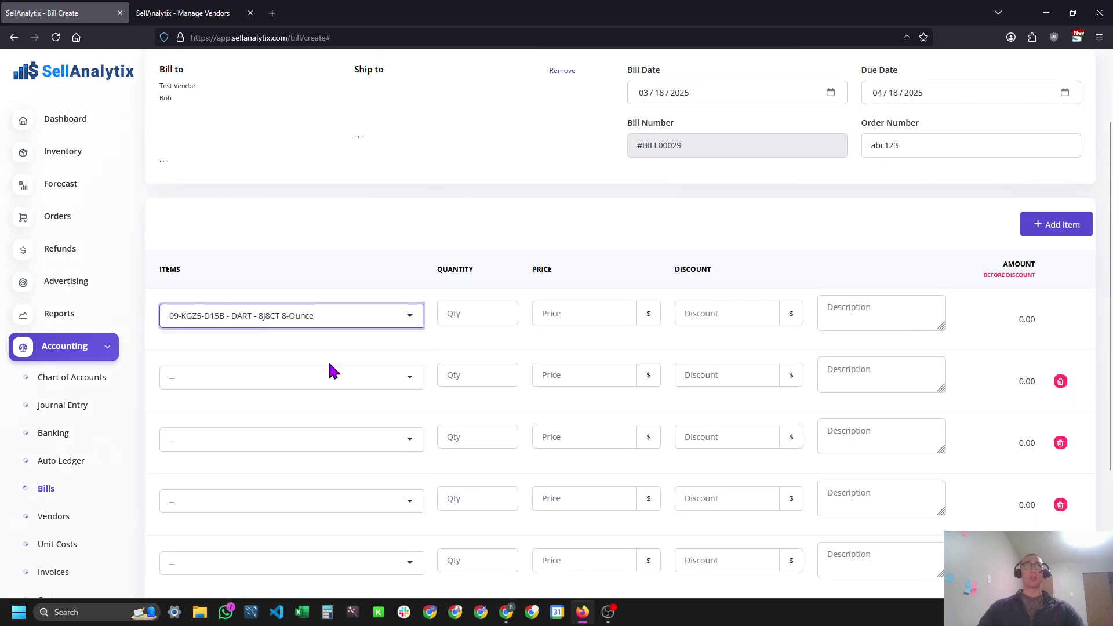
{"action": "left_click", "coordinate": [314, 386]}
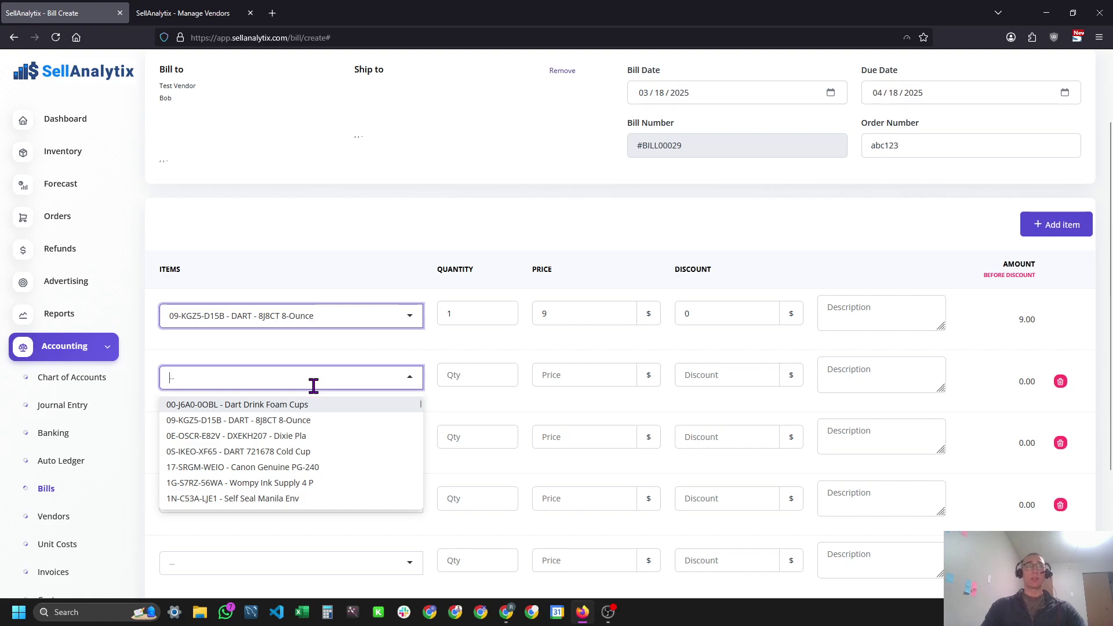
{"action": "type", "text": "ab"}
{"action": "left_click", "coordinate": [322, 405]}
{"action": "left_click", "coordinate": [333, 438]}
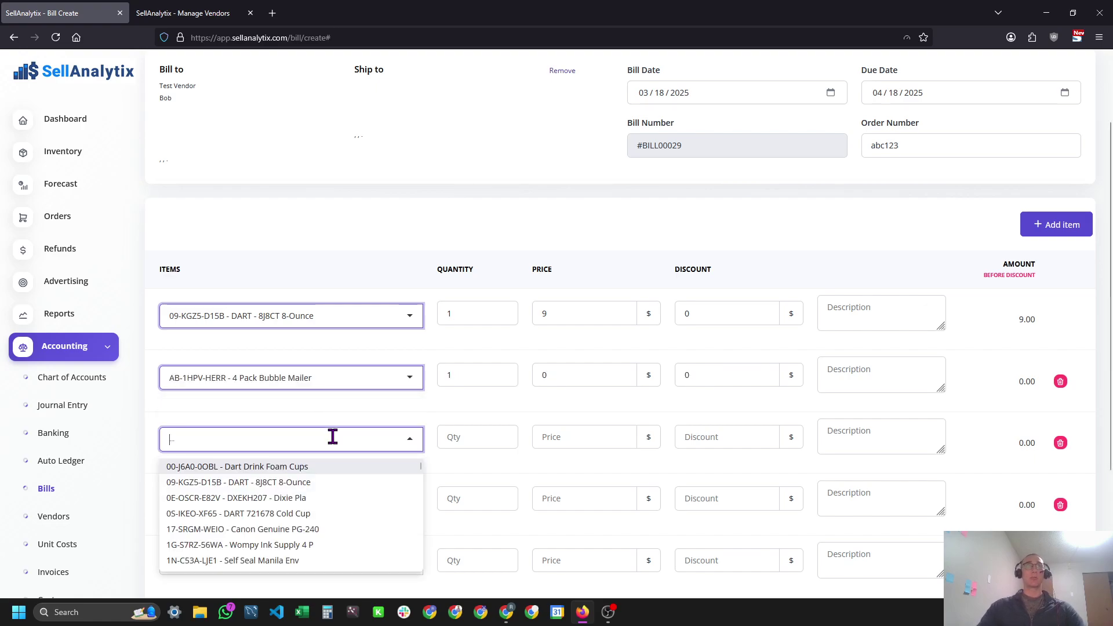
{"action": "type", "text": "rft"}
{"action": "left_click", "coordinate": [323, 520]}
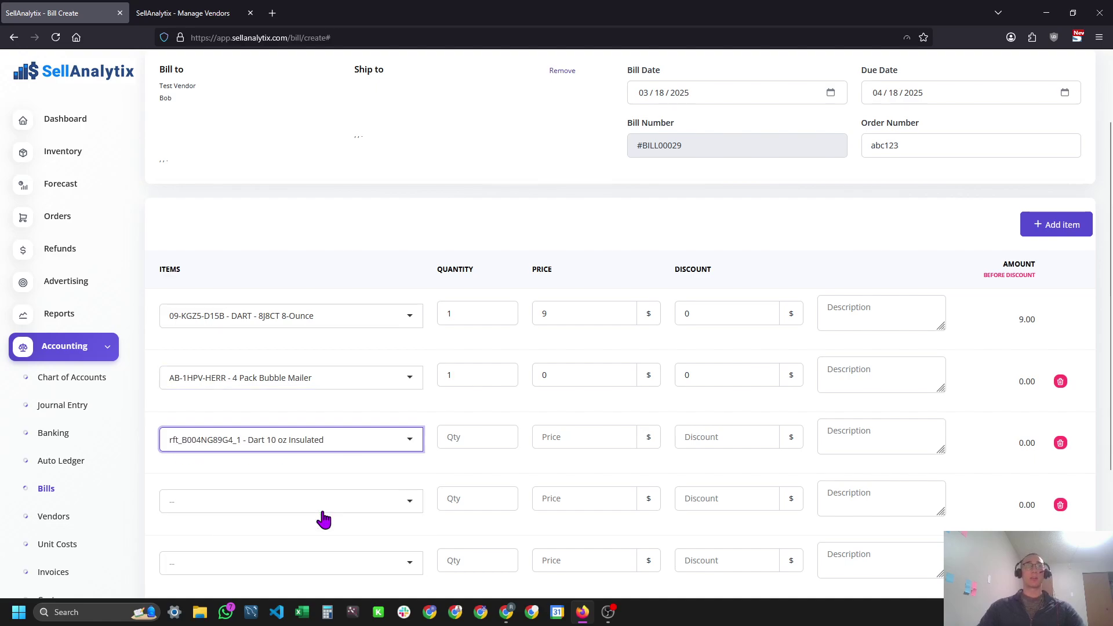
Set line quantities and prices: 20 at 12.25, 15 at 10, and 20 at 3.75.
{"action": "double_click", "coordinate": [478, 313]}
{"action": "type", "text": "20"}
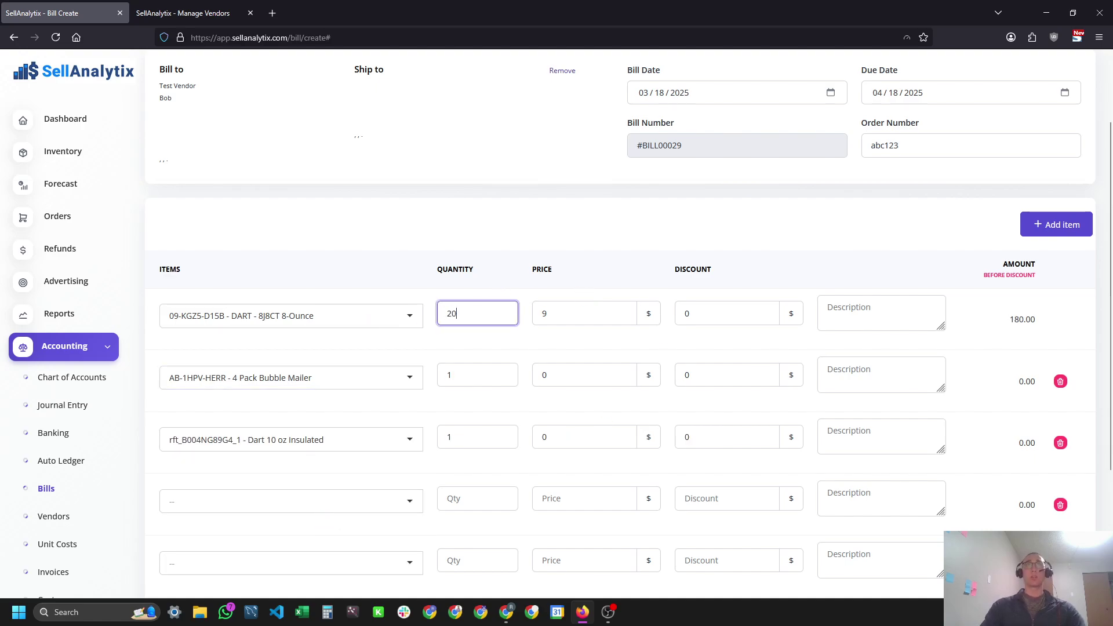
{"action": "key", "text": "Tab"}
{"action": "type", "text": "12.25"}
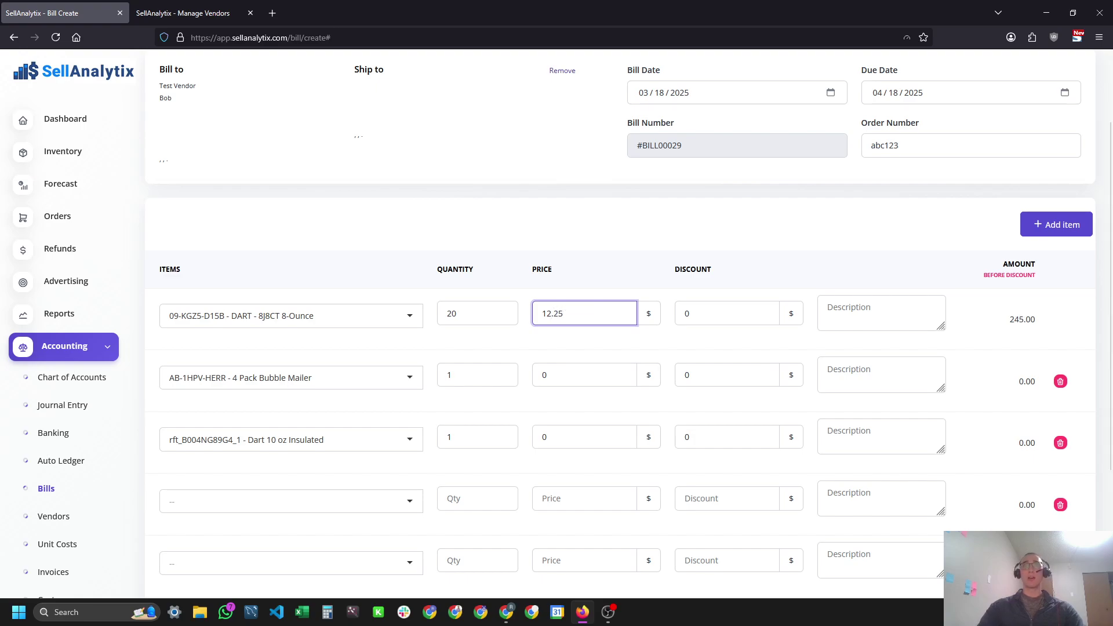
{"action": "double_click", "coordinate": [483, 370]}
{"action": "type", "text": "15"}
{"action": "key", "text": "Tab"}
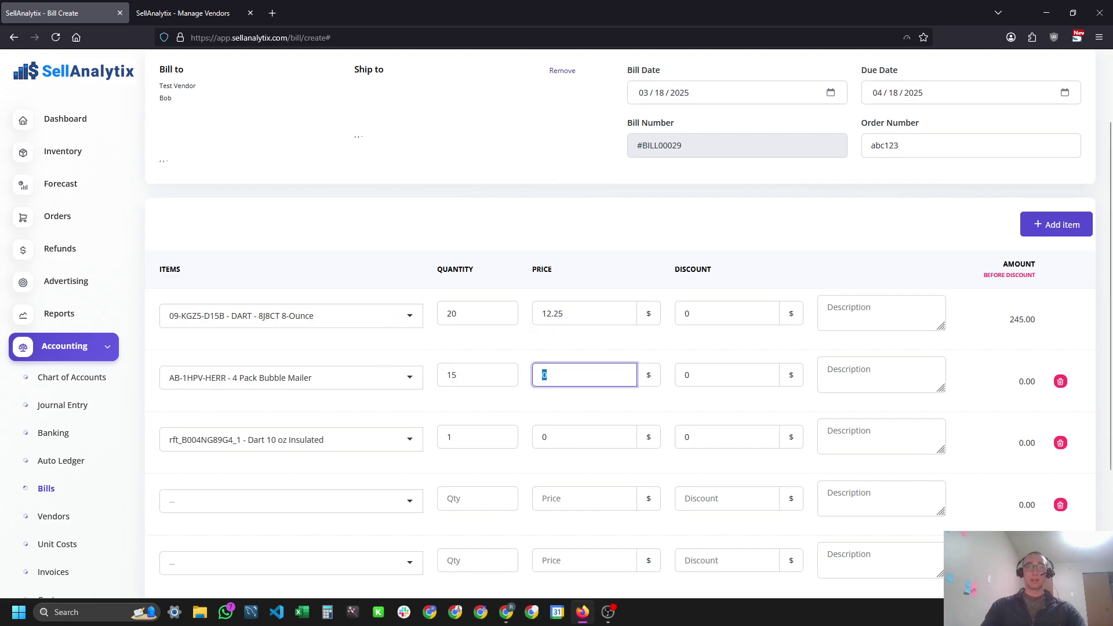
{"action": "double_click", "coordinate": [457, 436]}
{"action": "type", "text": "20"}
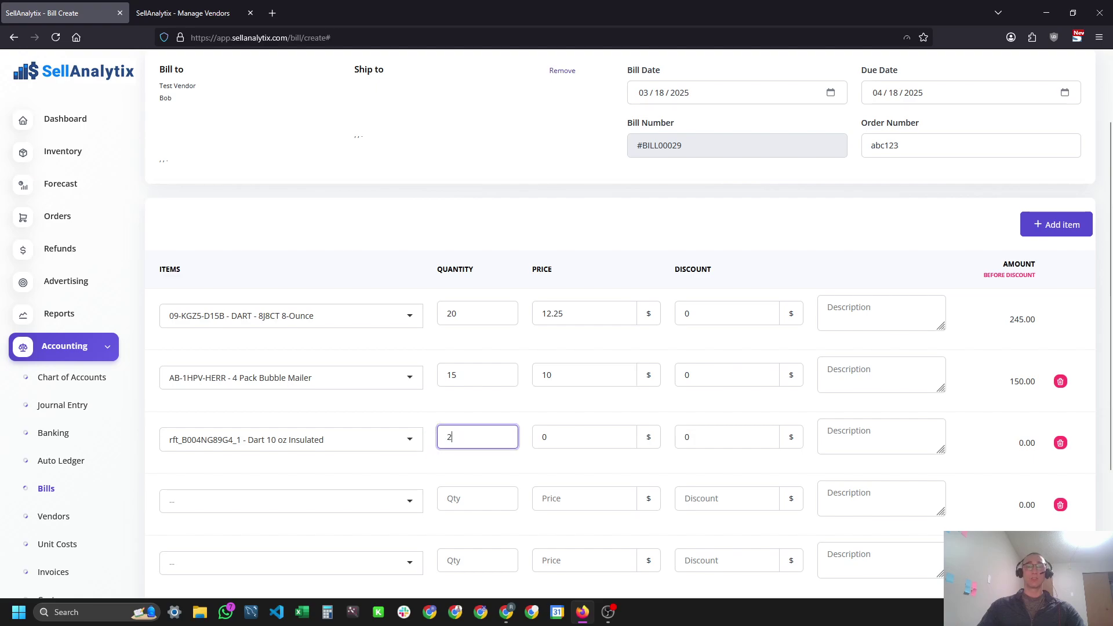
{"action": "key", "text": "Tab"}
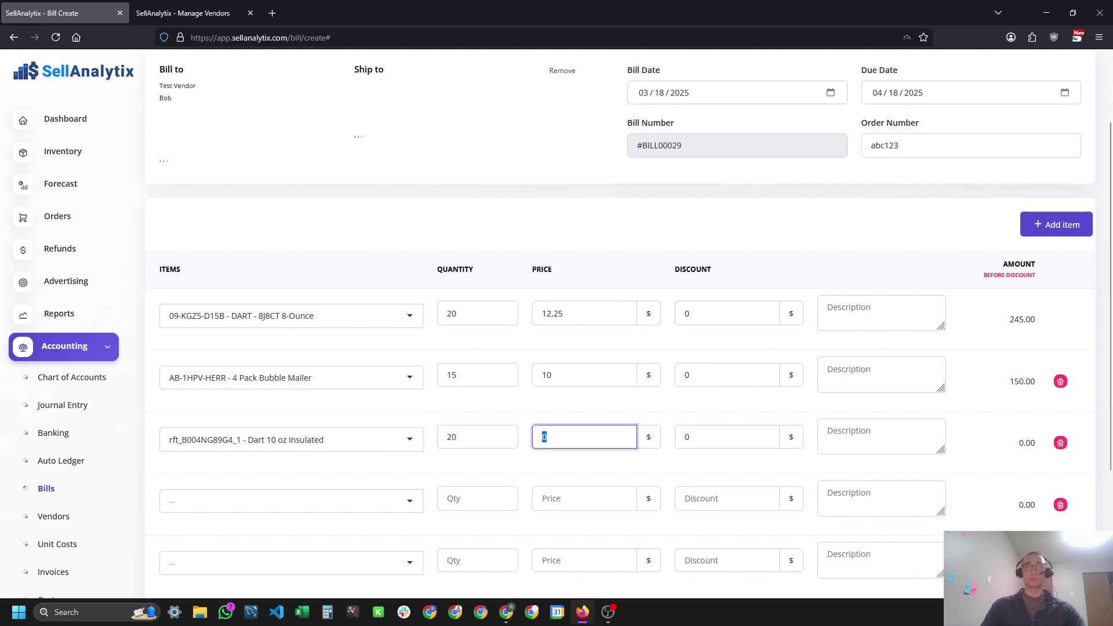
{"action": "type", "text": "3.75"}
{"action": "key", "text": "Tab"}
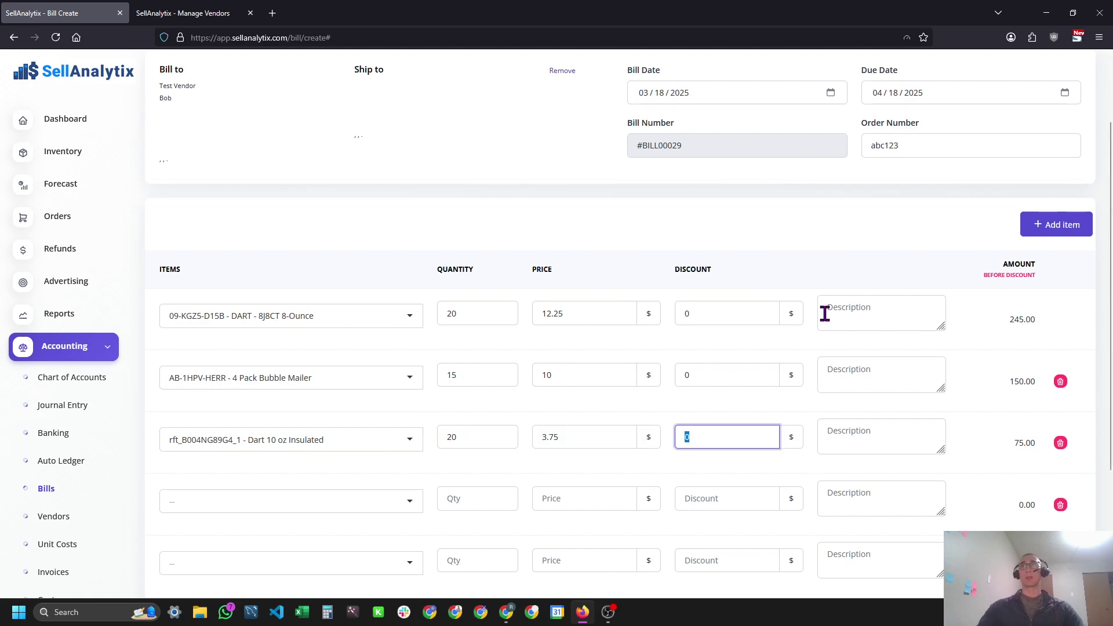
Review the finished line items and their 470.00 subtotal.
{"action": "scroll", "coordinate": [796, 336], "scroll_direction": "down", "scroll_amount": 3}
{"action": "scroll", "coordinate": [1019, 427], "scroll_direction": "up", "scroll_amount": 5}
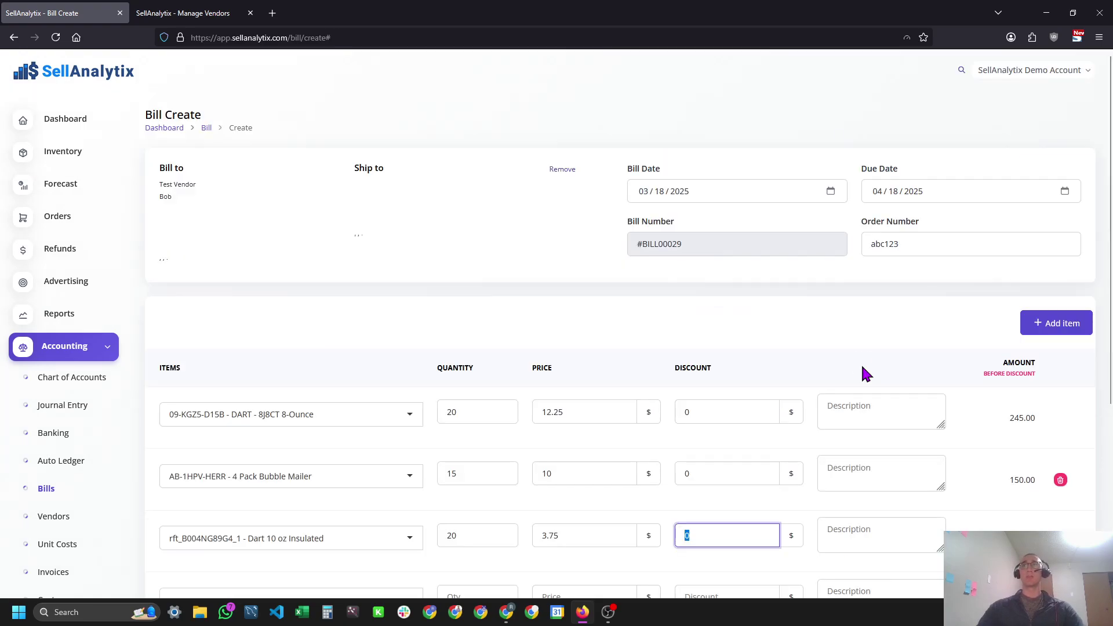
{"action": "scroll", "coordinate": [766, 450], "scroll_direction": "down", "scroll_amount": 5}
{"action": "scroll", "coordinate": [821, 455], "scroll_direction": "up", "scroll_amount": 5}
{"action": "left_click", "coordinate": [225, 208]}
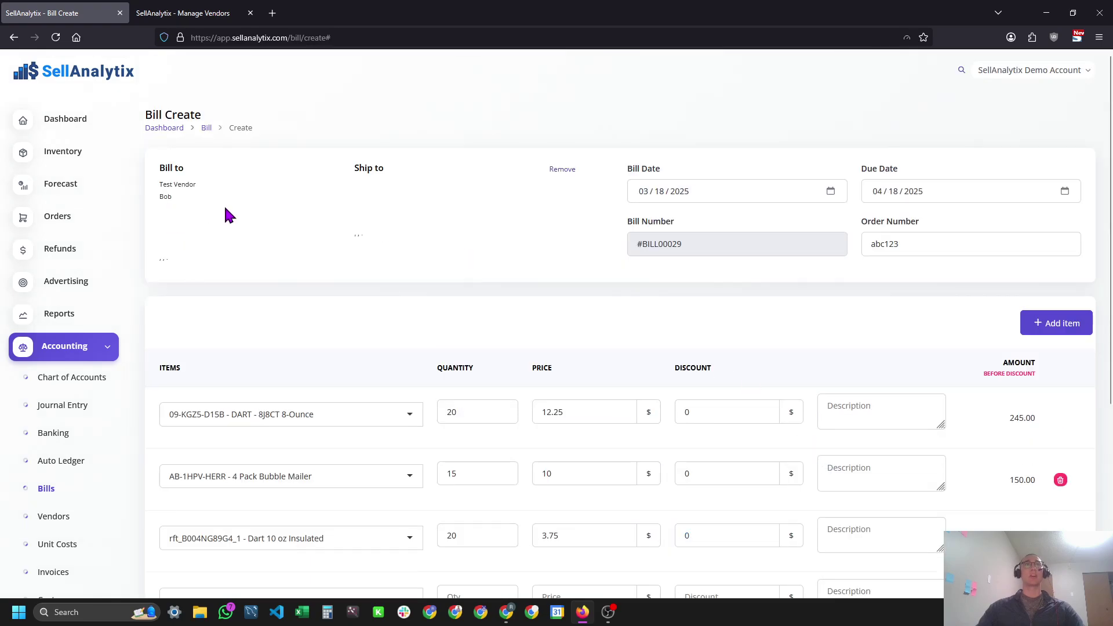
{"action": "double_click", "coordinate": [200, 238]}
{"action": "scroll", "coordinate": [971, 506], "scroll_direction": "down", "scroll_amount": 5}
Save the bill as #BILL29 and review its View Bill page.
{"action": "left_click", "coordinate": [1065, 544]}
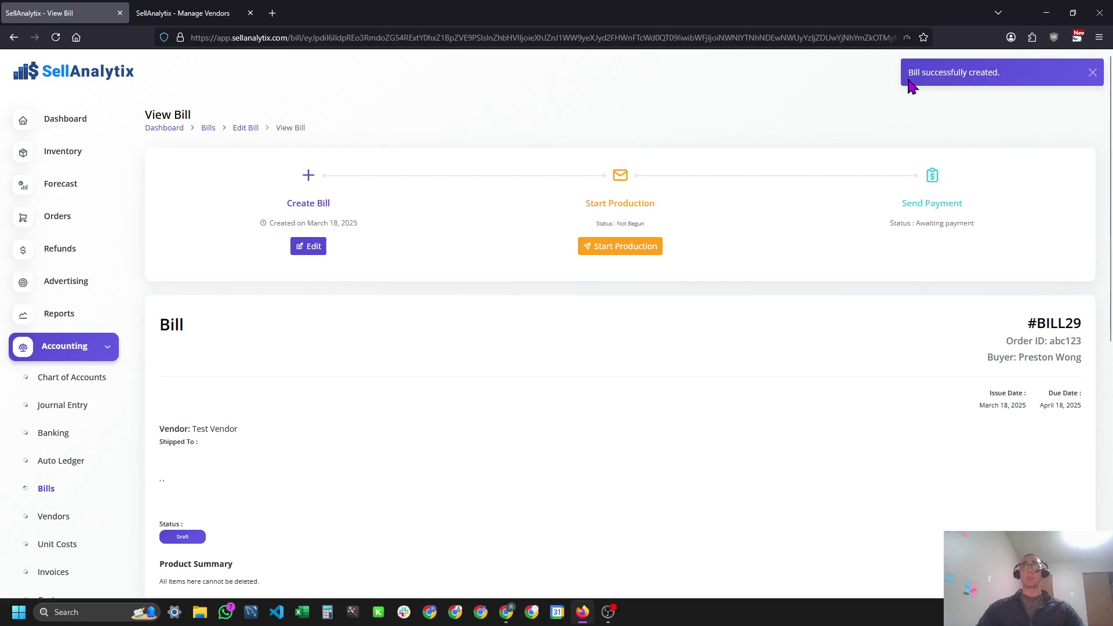
{"action": "left_click_drag", "start_coordinate": [909, 81], "coordinate": [1031, 84]}
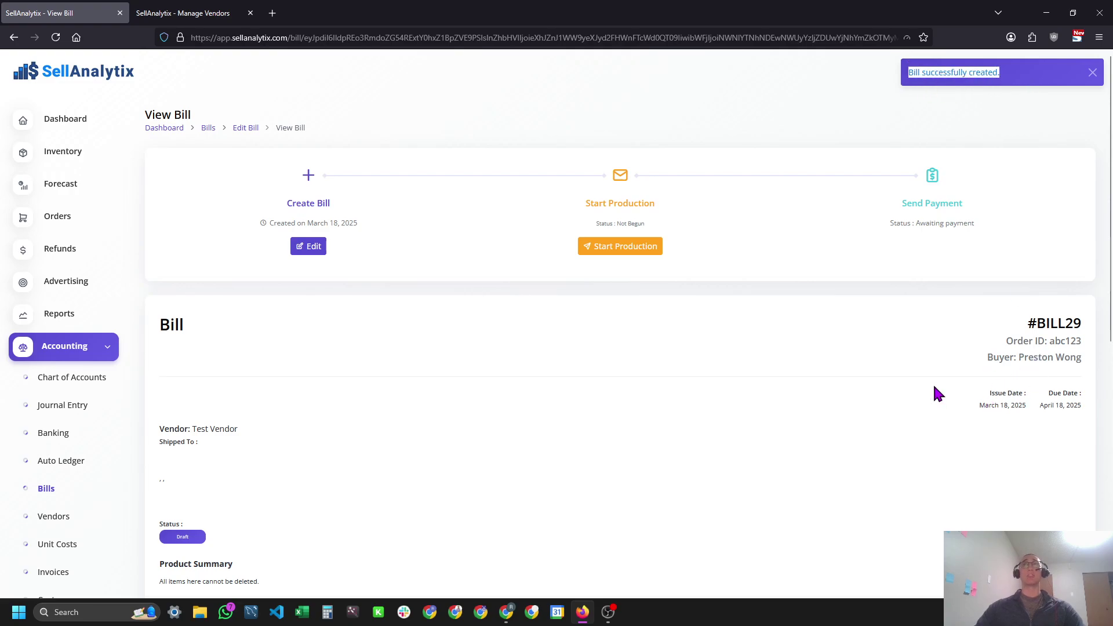
{"action": "scroll", "coordinate": [714, 356], "scroll_direction": "down", "scroll_amount": 6}
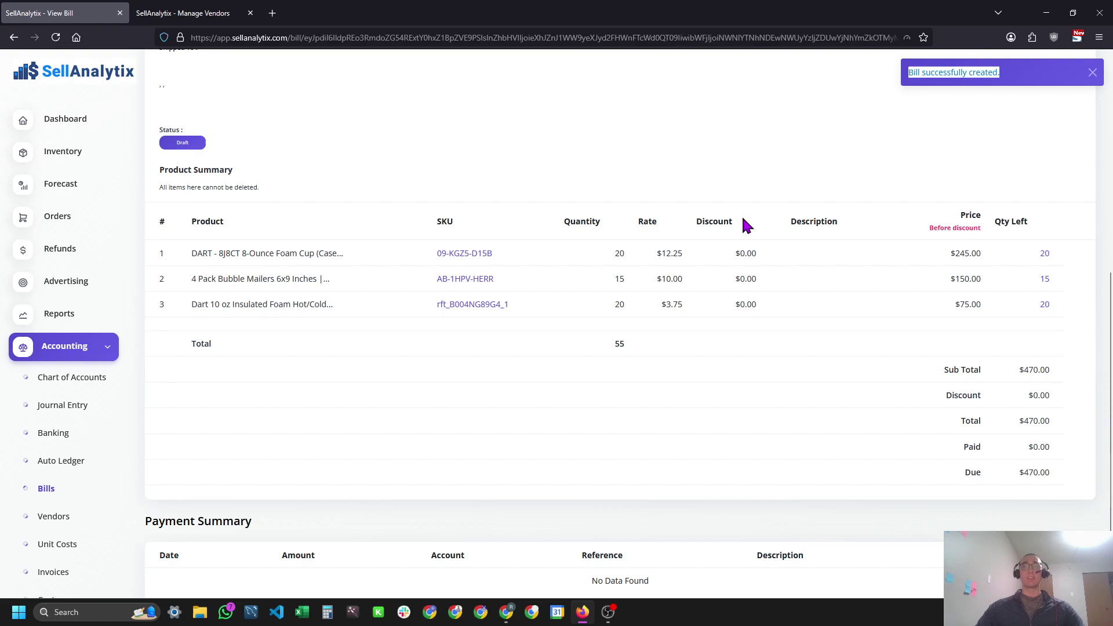
{"action": "scroll", "coordinate": [745, 224], "scroll_direction": "up", "scroll_amount": 7}
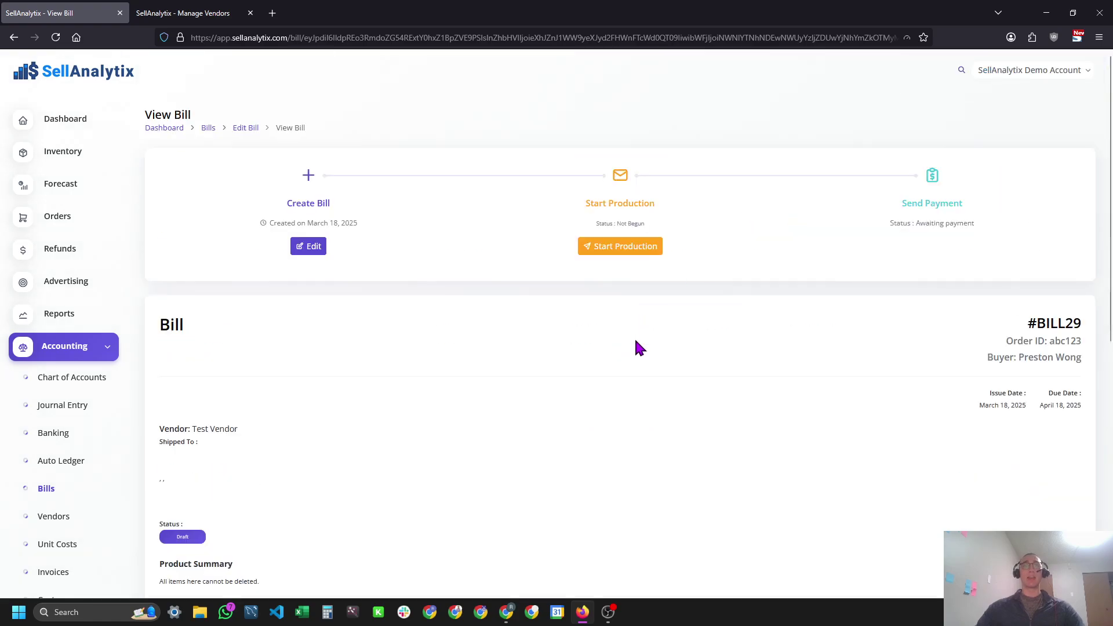
{"action": "scroll", "coordinate": [635, 336], "scroll_direction": "down", "scroll_amount": 2}
{"action": "scroll", "coordinate": [630, 354], "scroll_direction": "down", "scroll_amount": 3}
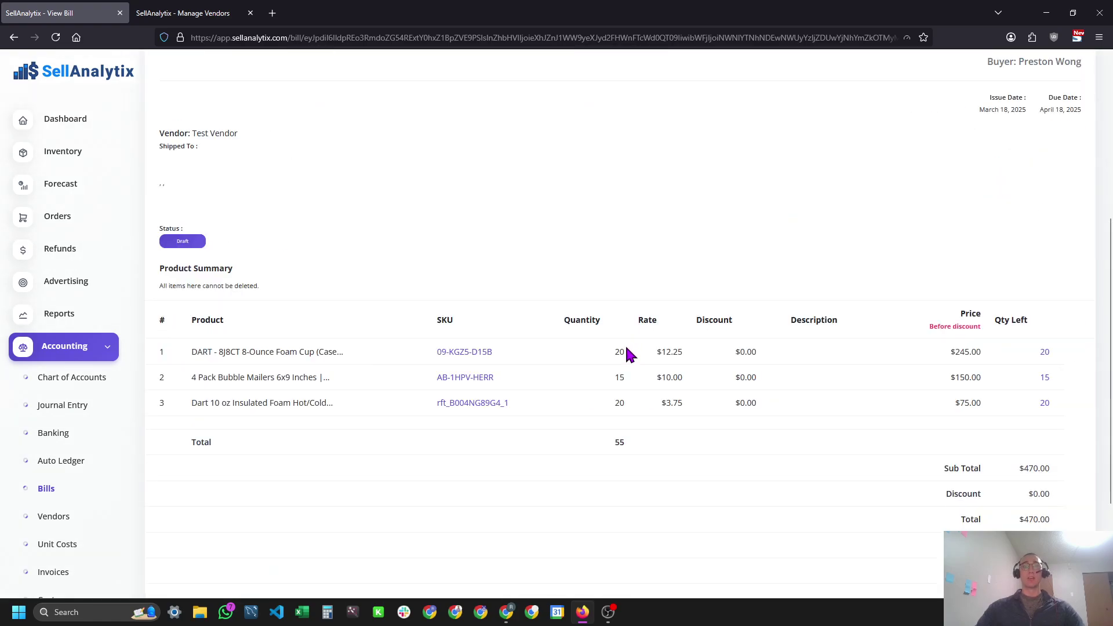
{"action": "scroll", "coordinate": [631, 354], "scroll_direction": "up", "scroll_amount": 5}
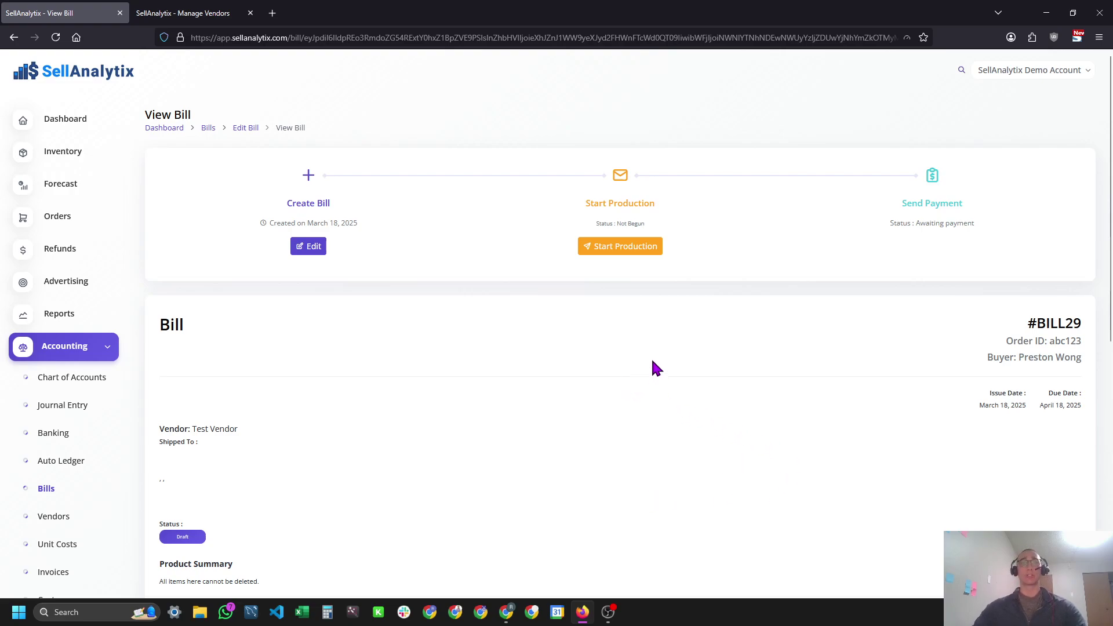
Start production on bill #BILL29, changing its status from Draft to Sent.
{"action": "left_click", "coordinate": [641, 250]}
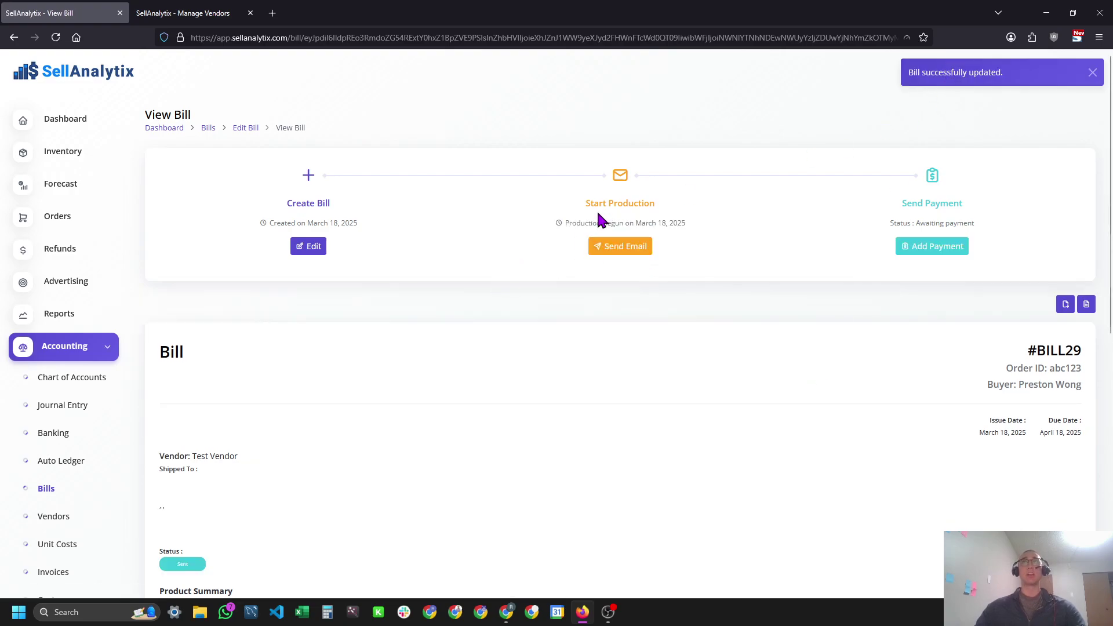
{"action": "scroll", "coordinate": [1027, 379], "scroll_direction": "down", "scroll_amount": 2}
{"action": "scroll", "coordinate": [1028, 379], "scroll_direction": "down", "scroll_amount": 4}
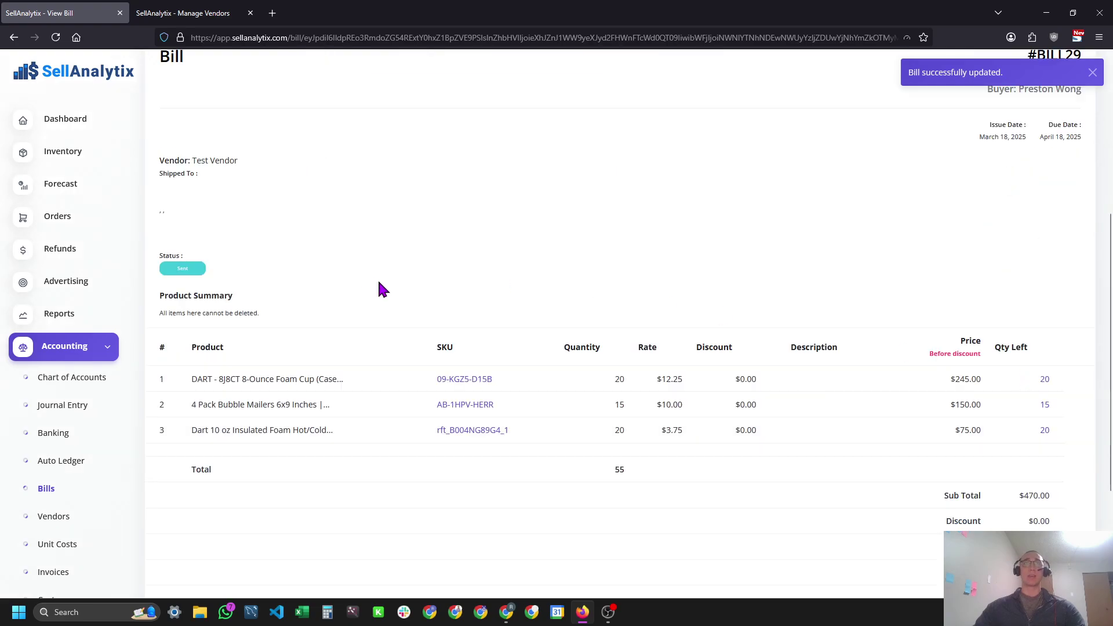
{"action": "scroll", "coordinate": [488, 278], "scroll_direction": "up", "scroll_amount": 4}
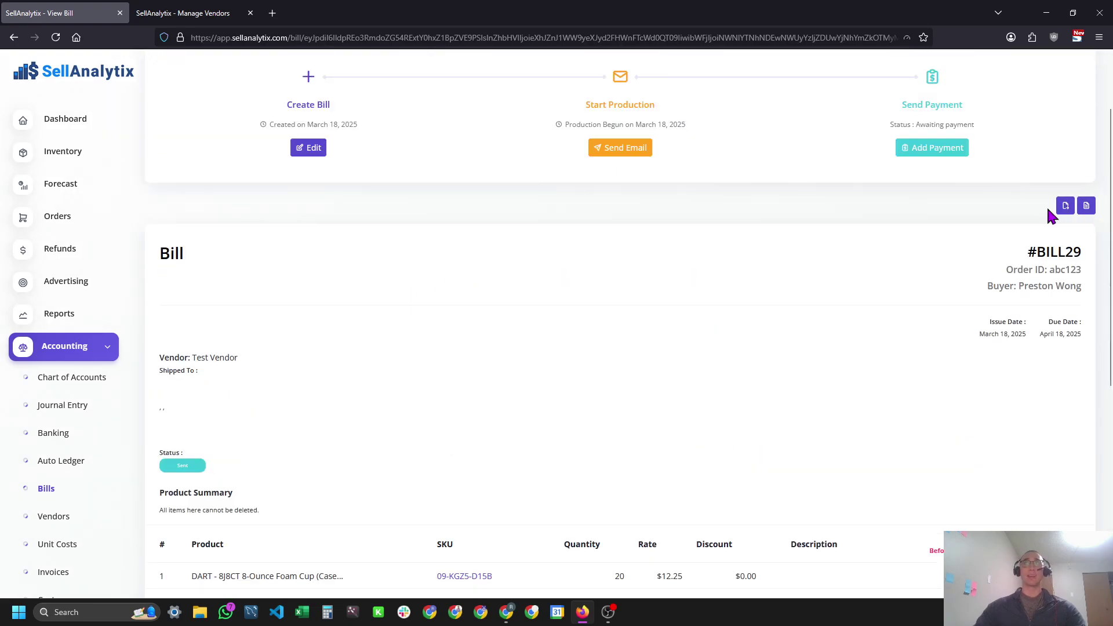
Download Bill_29.pdf, check its items and $470.00 total, then return to Manage Vendors.
{"action": "left_click", "coordinate": [1089, 206]}
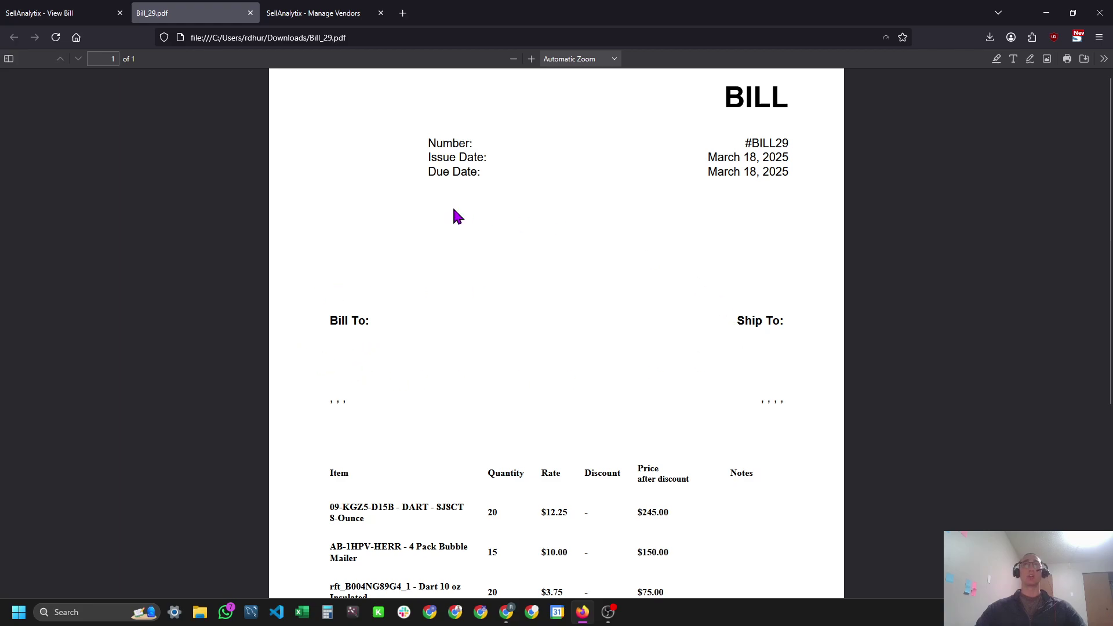
{"action": "scroll", "coordinate": [441, 223], "scroll_direction": "up", "scroll_amount": 1}
{"action": "scroll", "coordinate": [331, 351], "scroll_direction": "down", "scroll_amount": 3}
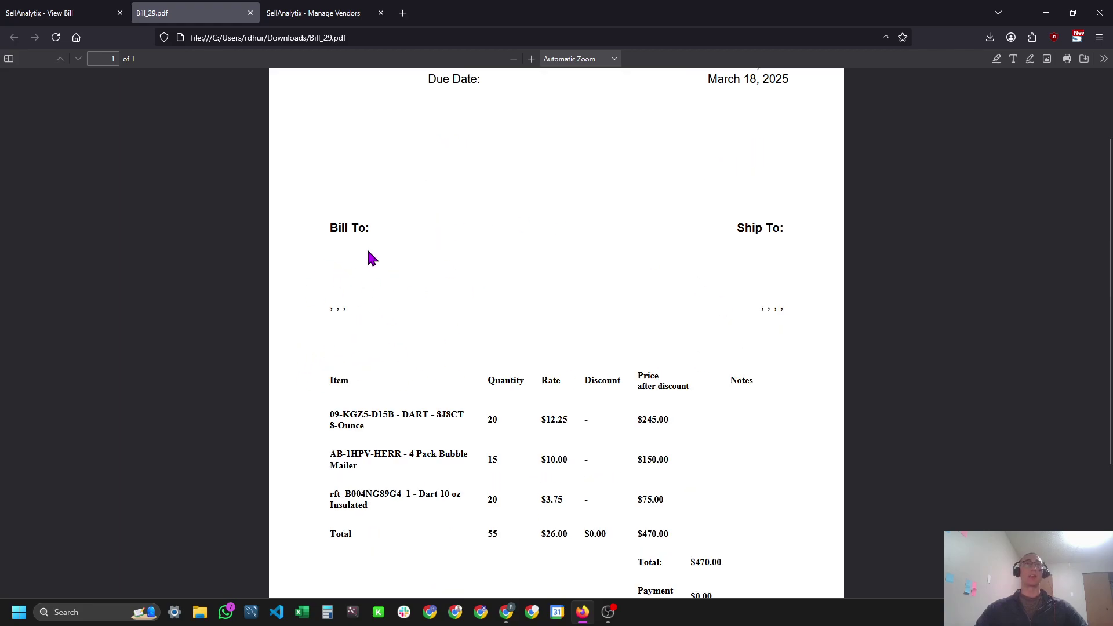
{"action": "scroll", "coordinate": [348, 255], "scroll_direction": "down", "scroll_amount": 6}
{"action": "scroll", "coordinate": [336, 151], "scroll_direction": "up", "scroll_amount": 3}
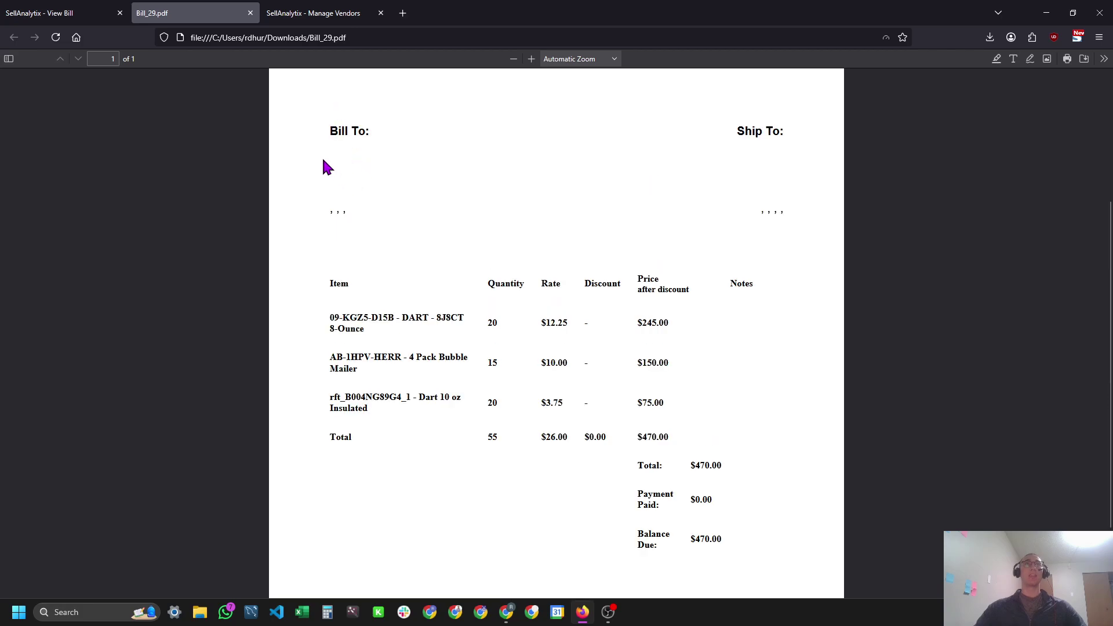
{"action": "key", "text": "ctrl+Tab"}
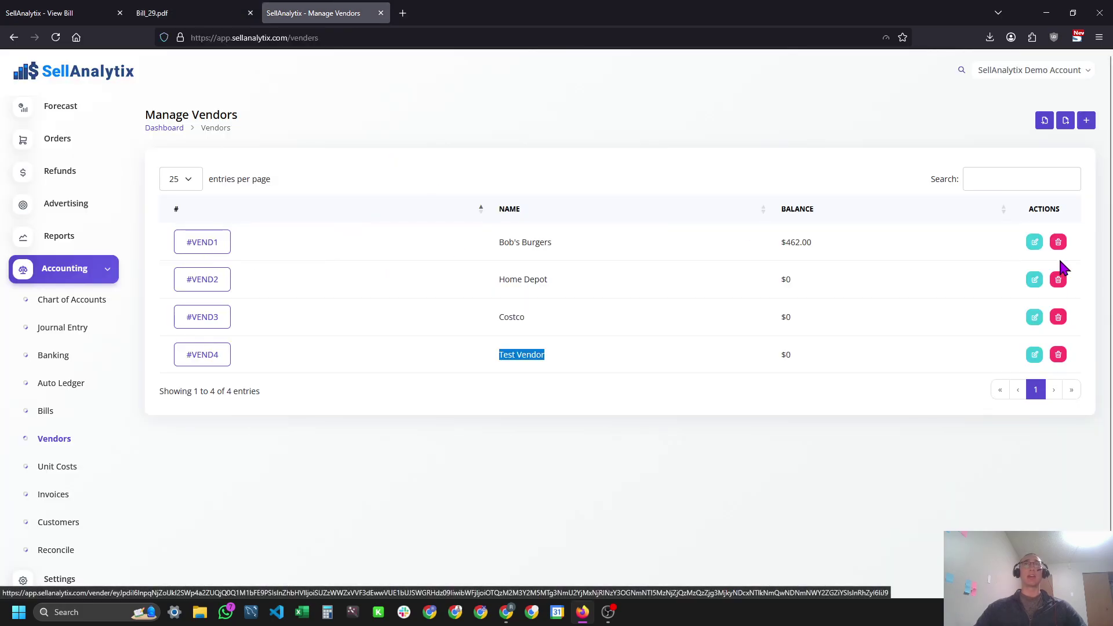
Confirm every billing address field on Test Vendor's edit form is blank, then return to Bill_29.pdf.
{"action": "left_click", "coordinate": [1032, 253]}
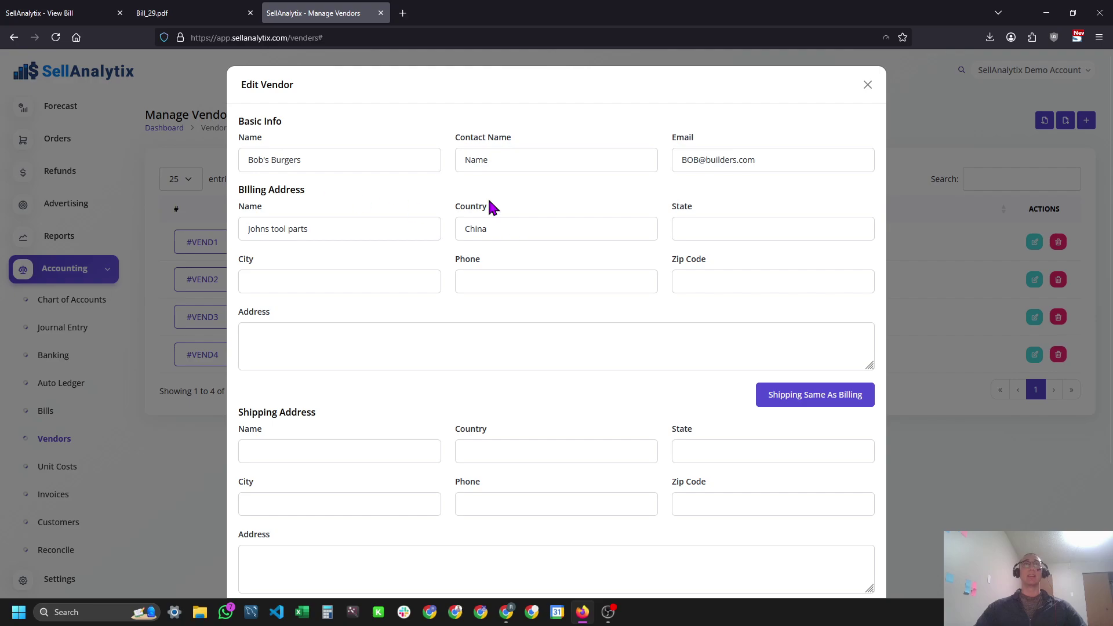
{"action": "key", "text": "Escape"}
{"action": "left_click", "coordinate": [1036, 356]}
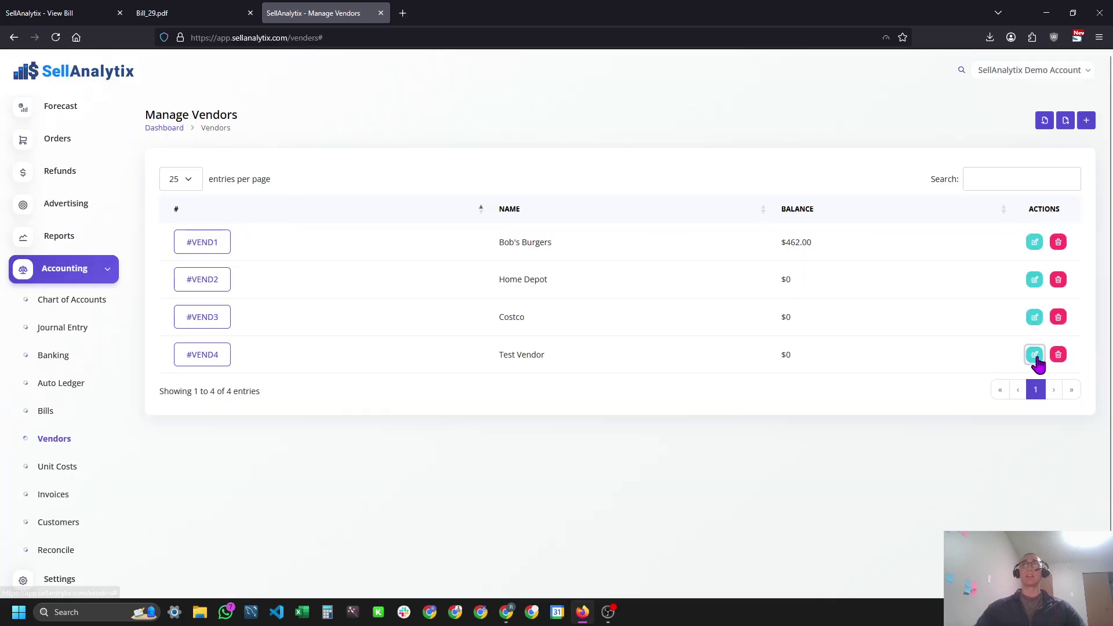
{"action": "left_click", "coordinate": [300, 231]}
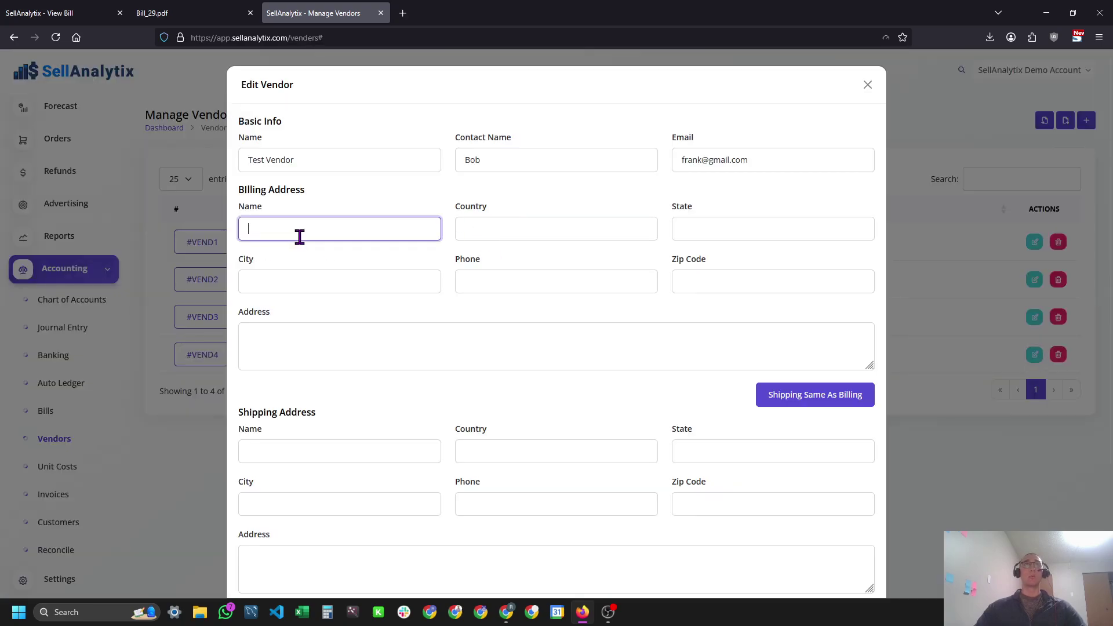
{"action": "left_click", "coordinate": [534, 231]}
{"action": "left_click", "coordinate": [773, 231]}
{"action": "left_click", "coordinate": [340, 287]}
{"action": "left_click", "coordinate": [584, 290]}
{"action": "left_click", "coordinate": [742, 286]}
{"action": "left_click", "coordinate": [437, 360]}
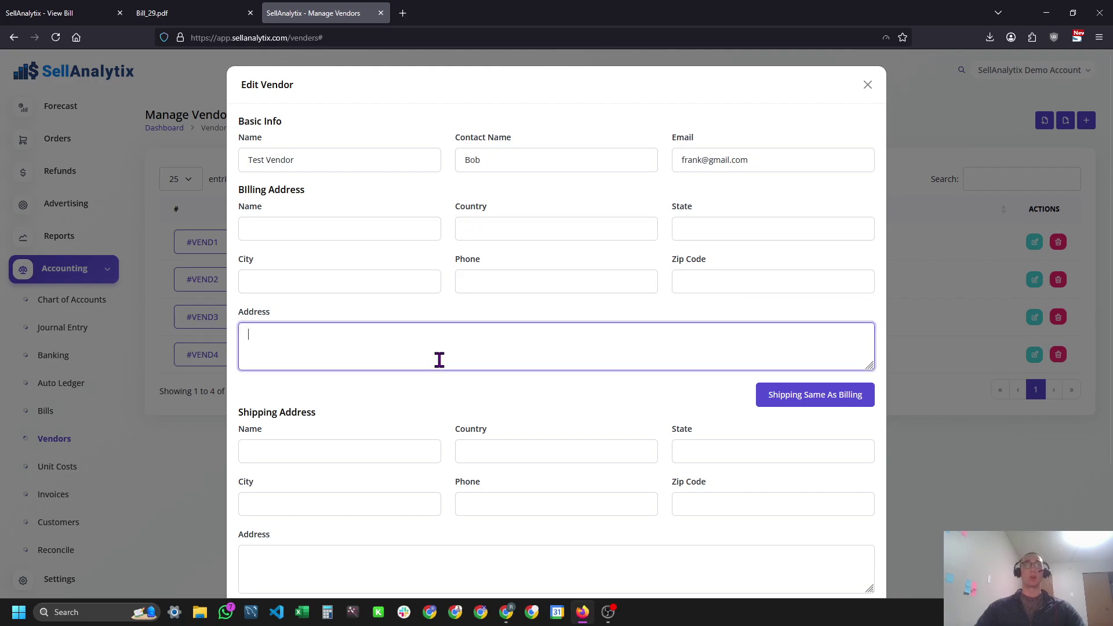
{"action": "scroll", "coordinate": [409, 336], "scroll_direction": "down", "scroll_amount": 3}
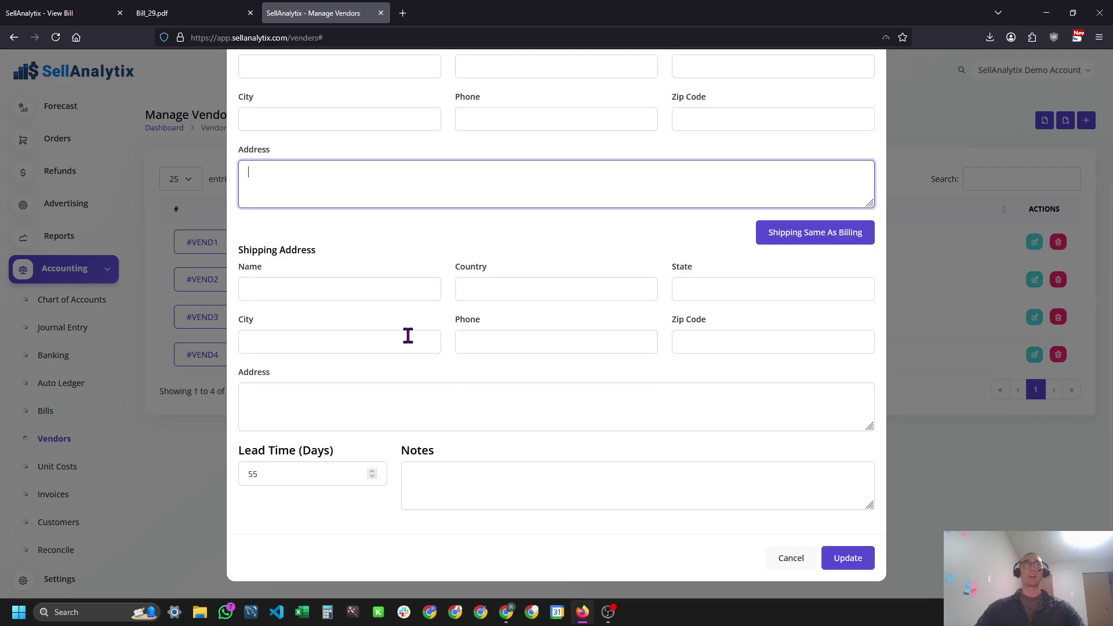
{"action": "left_click", "coordinate": [174, 13]}
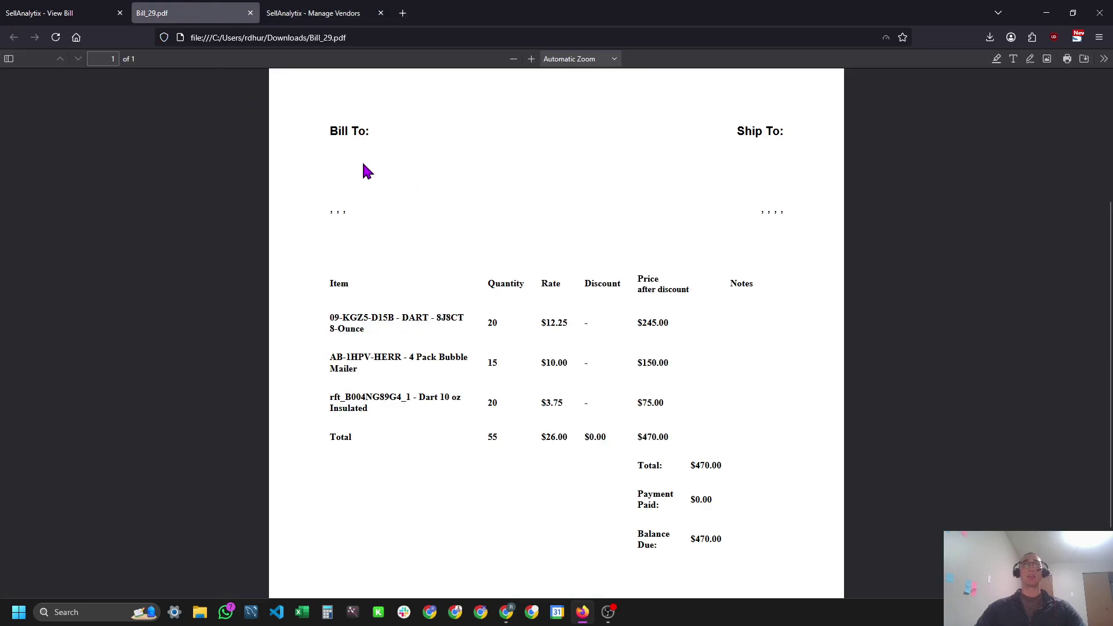
Review the Bill_29 PDF totals, then download bill #BILL29 as an xlsx spreadsheet and open it.
{"action": "scroll", "coordinate": [368, 172], "scroll_direction": "up", "scroll_amount": 3}
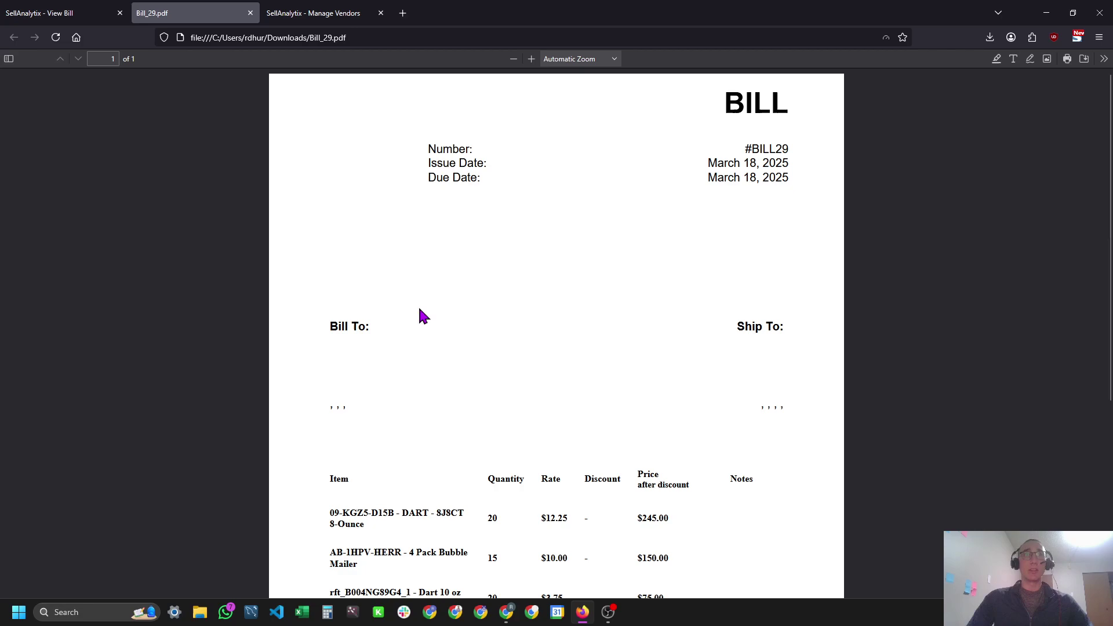
{"action": "scroll", "coordinate": [401, 342], "scroll_direction": "down", "scroll_amount": 2}
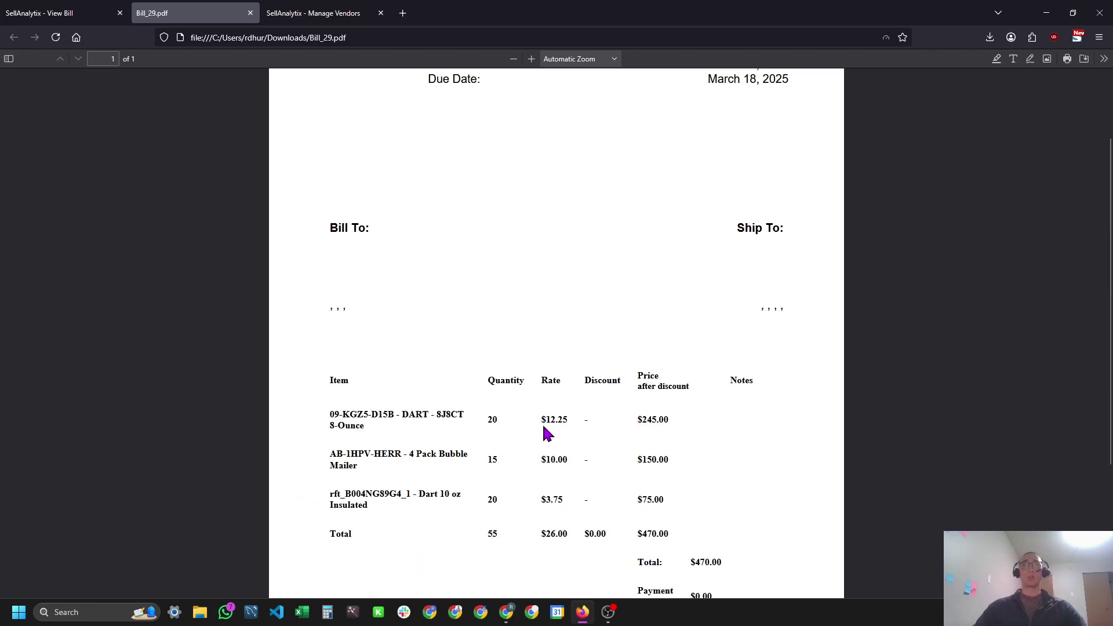
{"action": "scroll", "coordinate": [656, 426], "scroll_direction": "down", "scroll_amount": 4}
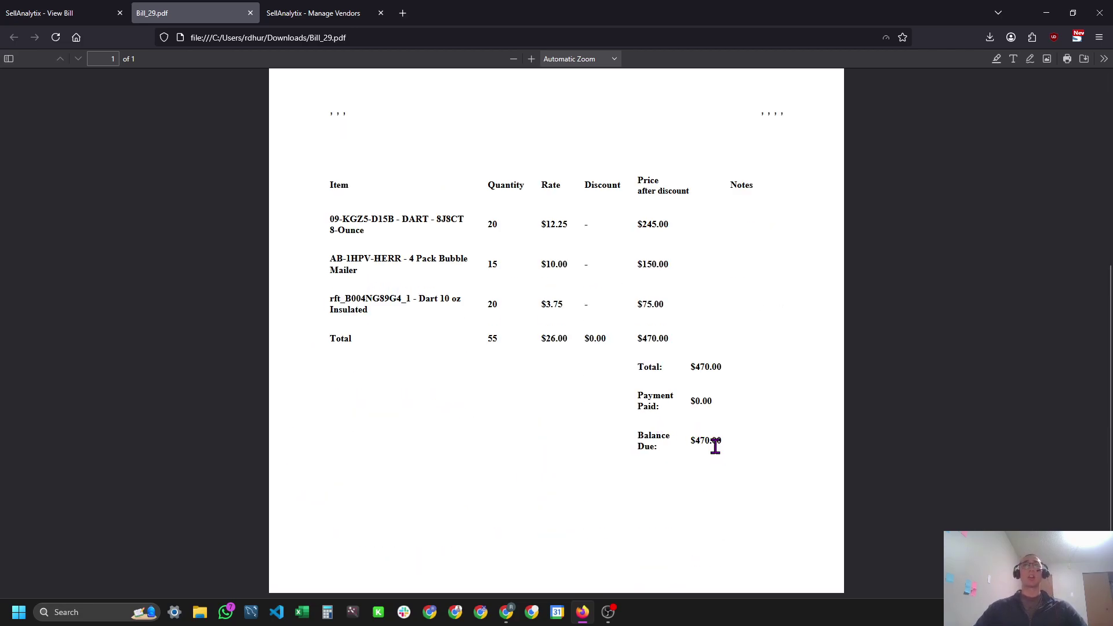
{"action": "key", "text": "ctrl+shift+Tab"}
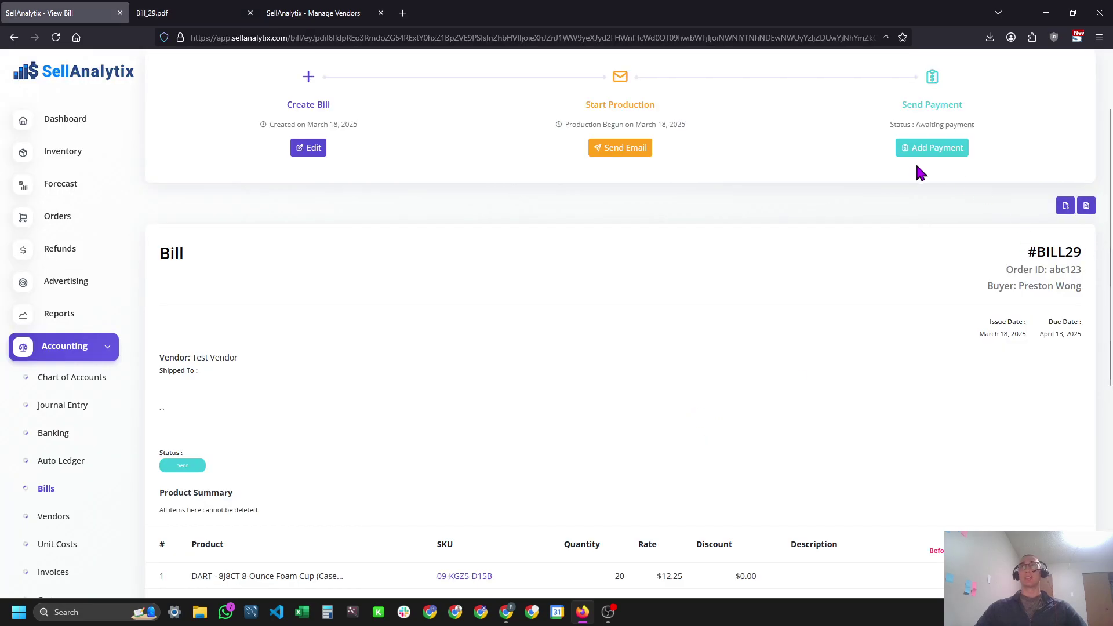
{"action": "left_click", "coordinate": [1063, 207]}
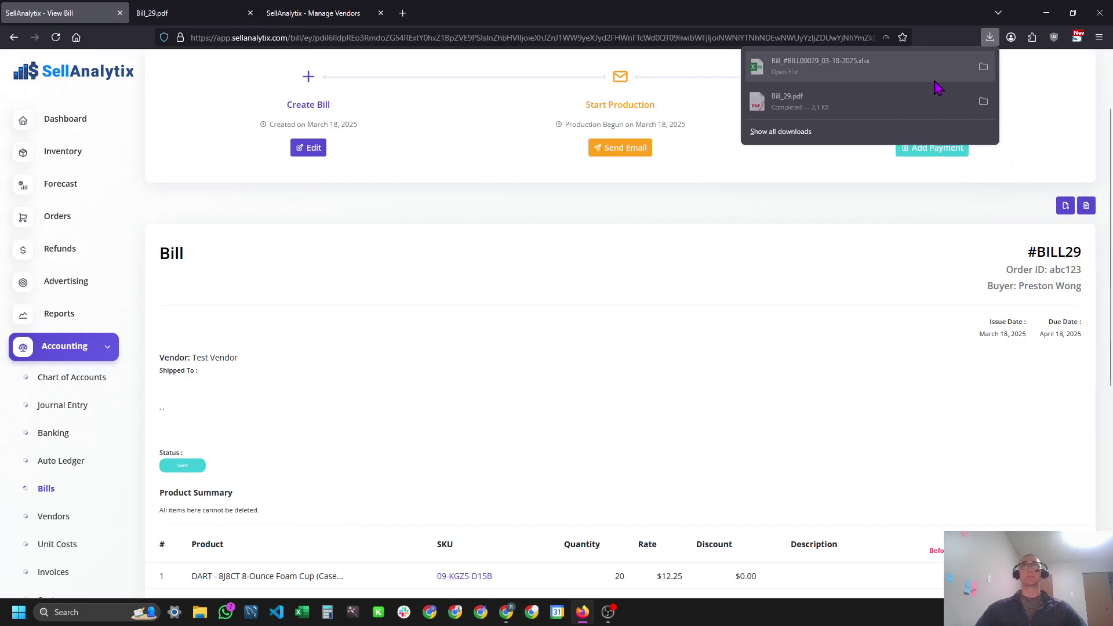
{"action": "left_click", "coordinate": [917, 84]}
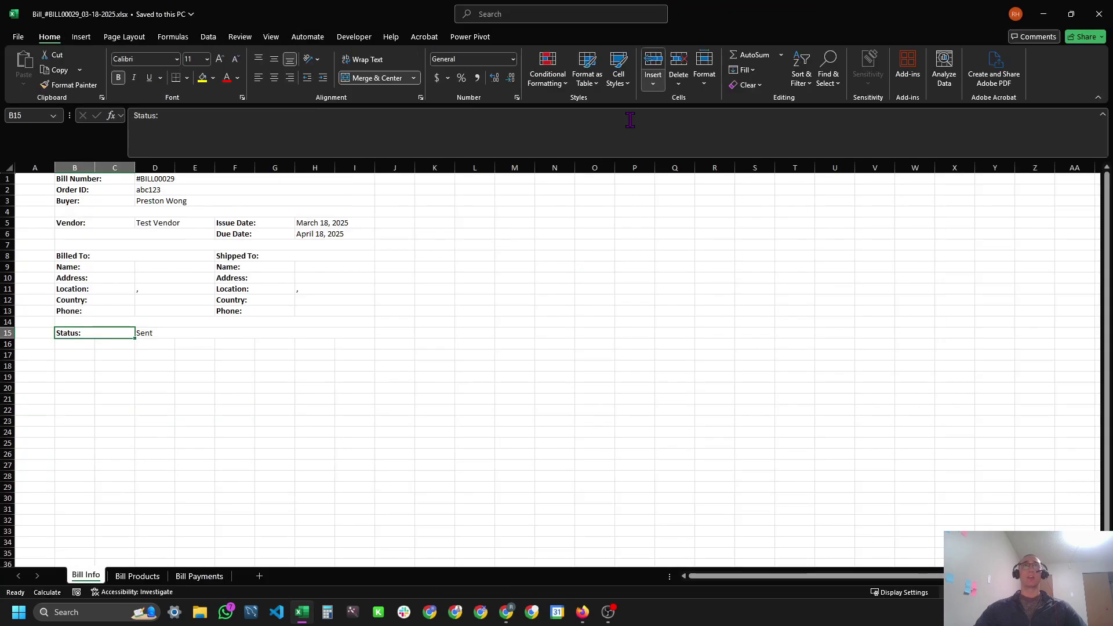
On the Bill Info sheet, inspect the Vendor entry in B5 and the blank Billed To name in D9.
{"action": "left_click", "coordinate": [86, 219]}
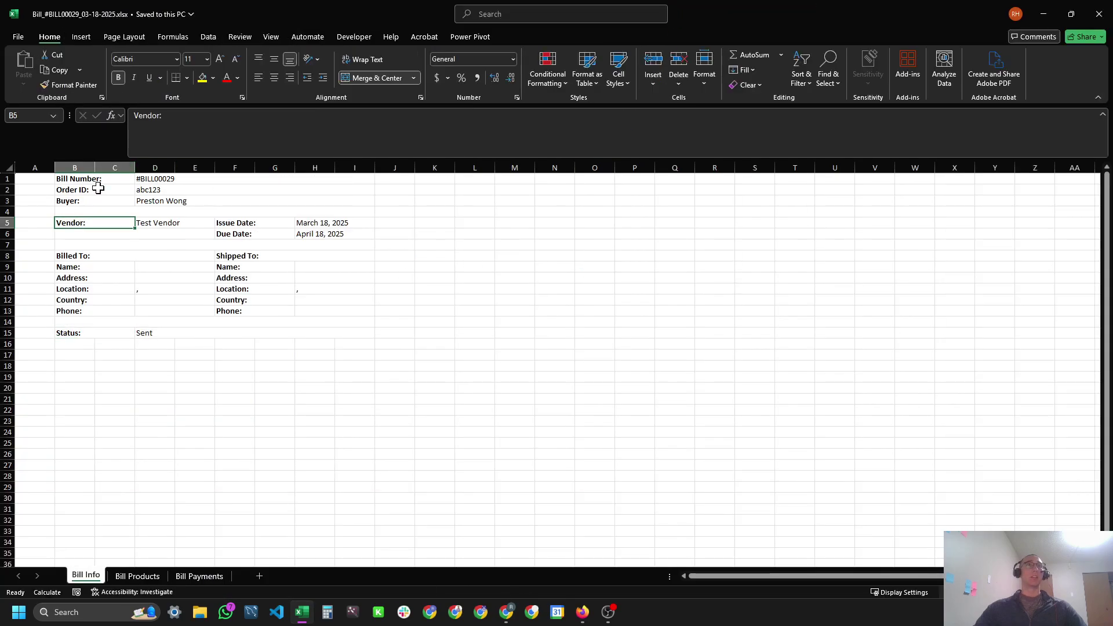
{"action": "scroll", "coordinate": [105, 200], "scroll_direction": "up", "scroll_amount": 2}
{"action": "left_click", "coordinate": [234, 290]}
{"action": "left_click", "coordinate": [220, 305]}
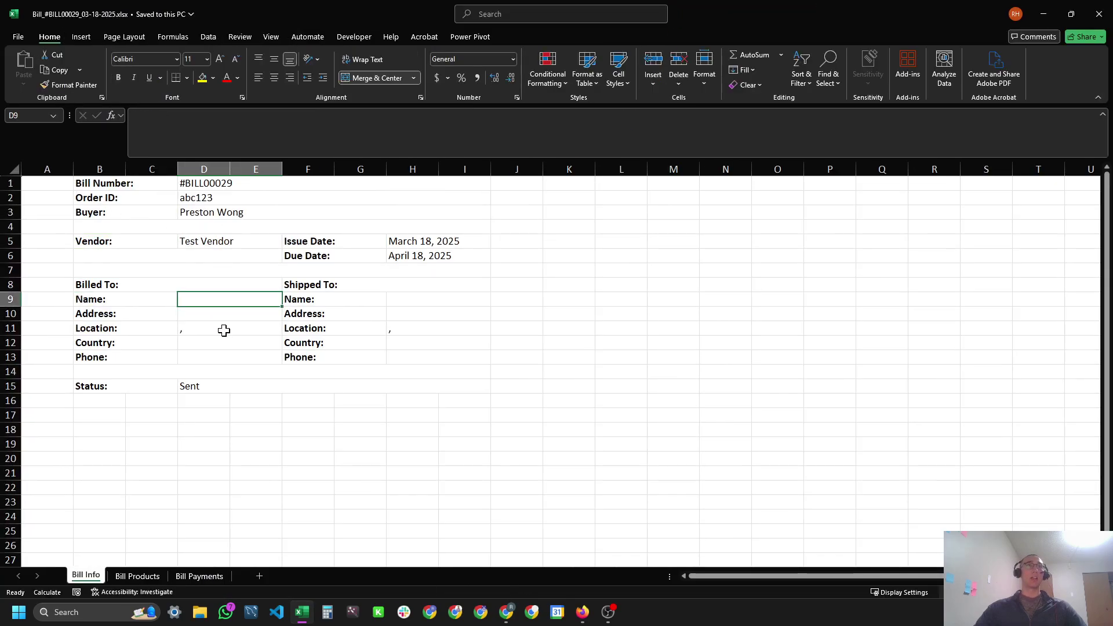
Check the Bill Products rows and 470 subtotal, then Bill Payments' 'No Payment Found'.
{"action": "left_click", "coordinate": [138, 576]}
{"action": "left_click", "coordinate": [151, 225]}
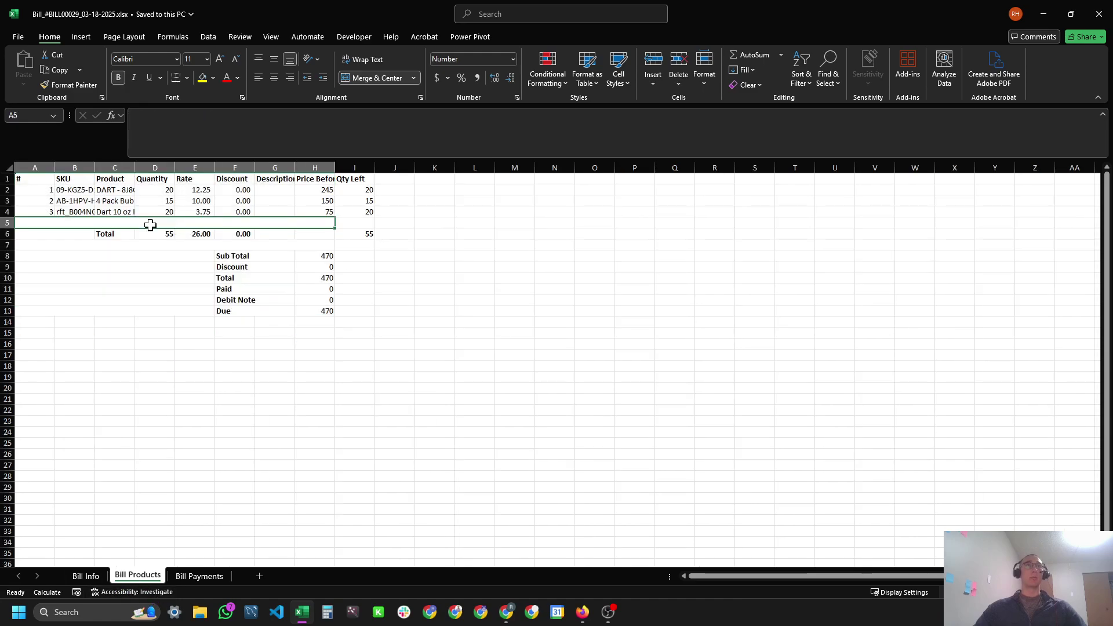
{"action": "left_click_drag", "start_coordinate": [85, 181], "coordinate": [124, 220]}
{"action": "left_click", "coordinate": [195, 201]}
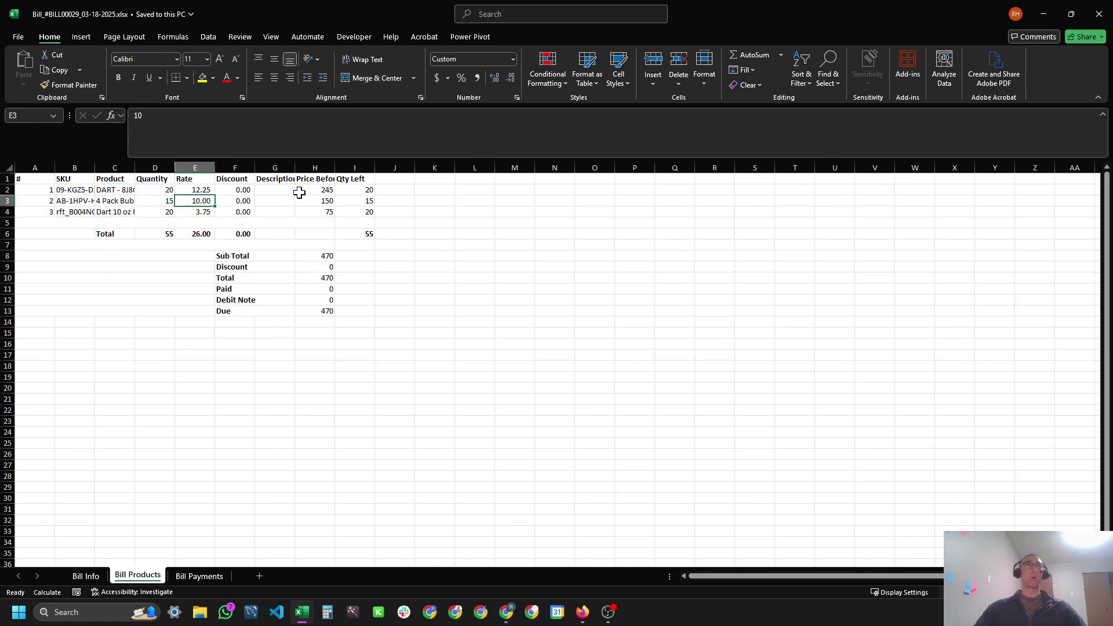
{"action": "left_click", "coordinate": [312, 192]}
{"action": "left_click", "coordinate": [313, 258]}
{"action": "left_click", "coordinate": [200, 575]}
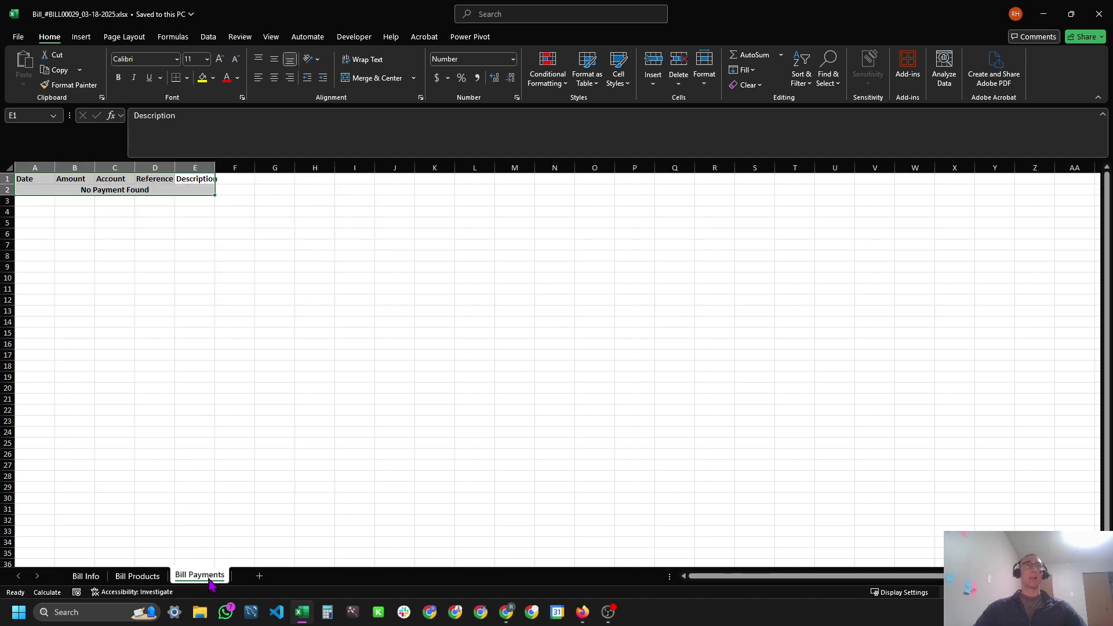
{"action": "left_click", "coordinate": [125, 192]}
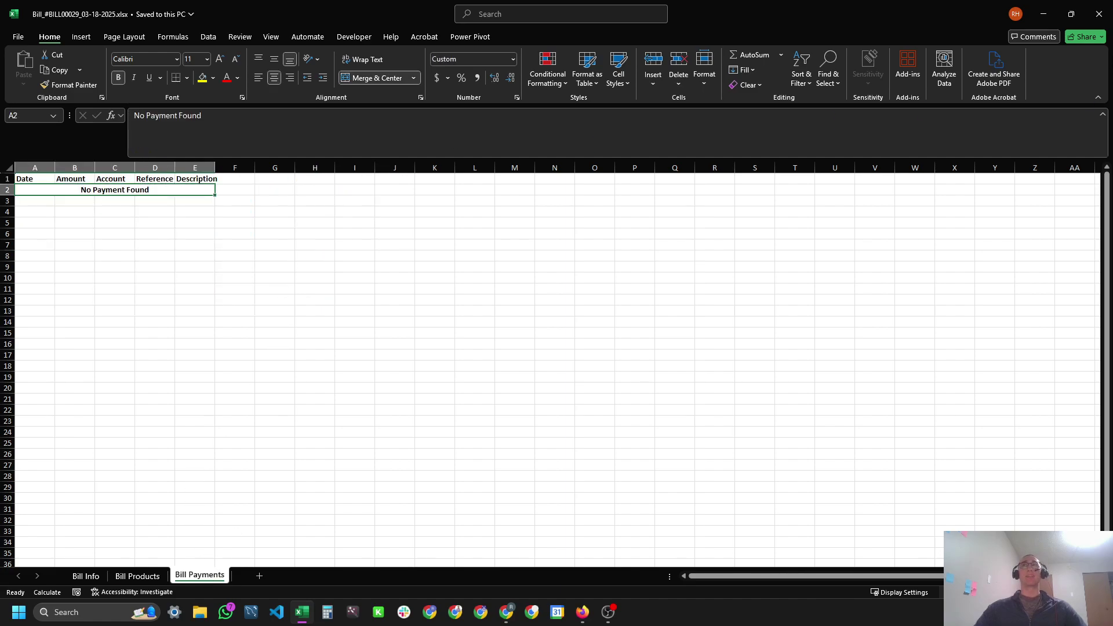
Compare bill #BILL29's products, $470.00 due and empty payment summary with the Bill_29.pdf tab.
{"action": "left_click", "coordinate": [582, 612]}
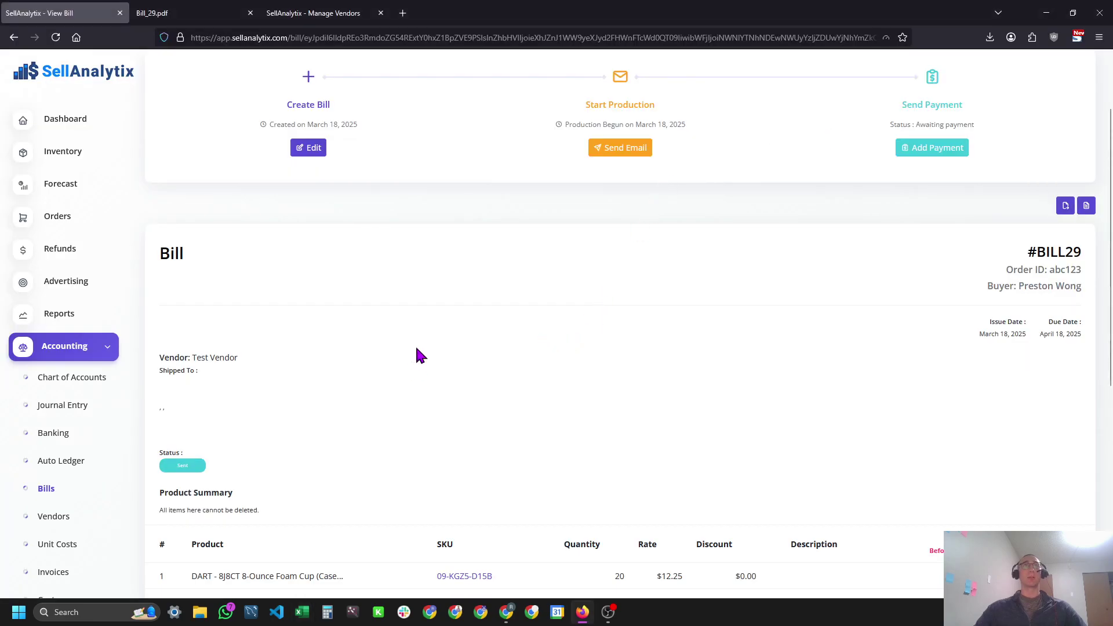
{"action": "scroll", "coordinate": [422, 272], "scroll_direction": "down", "scroll_amount": 3}
{"action": "scroll", "coordinate": [420, 270], "scroll_direction": "down", "scroll_amount": 3}
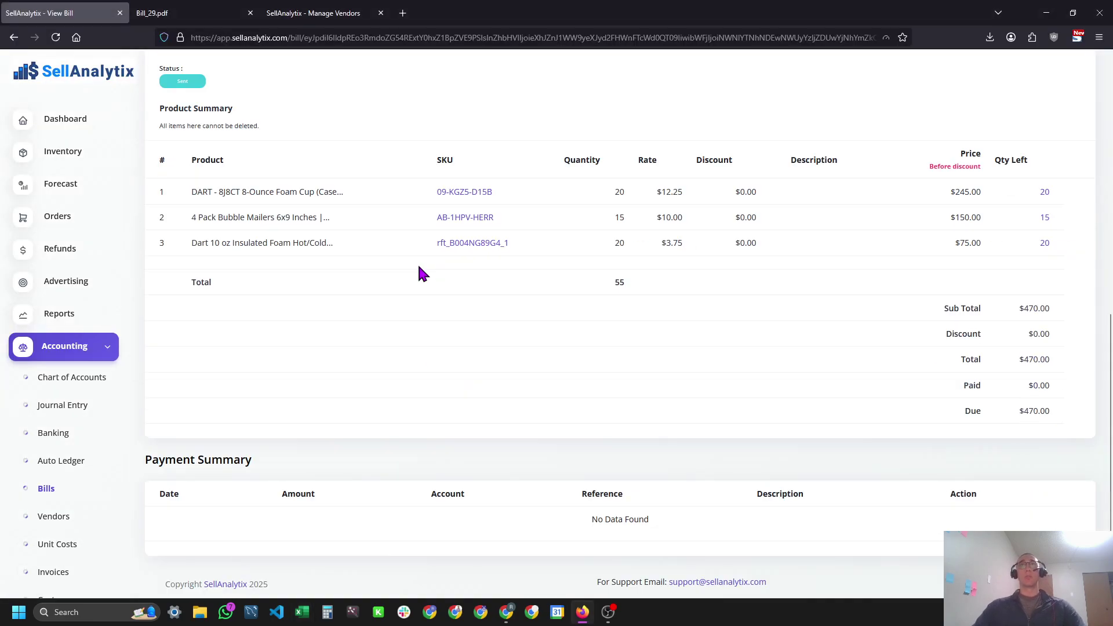
{"action": "scroll", "coordinate": [419, 273], "scroll_direction": "up", "scroll_amount": 6}
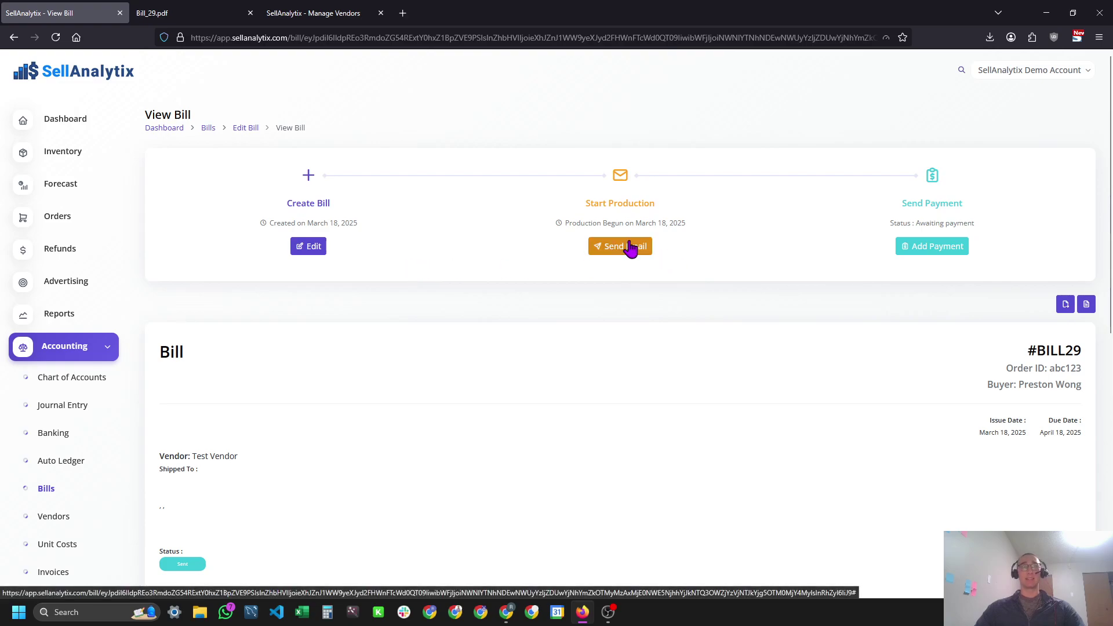
{"action": "left_click", "coordinate": [184, 12]}
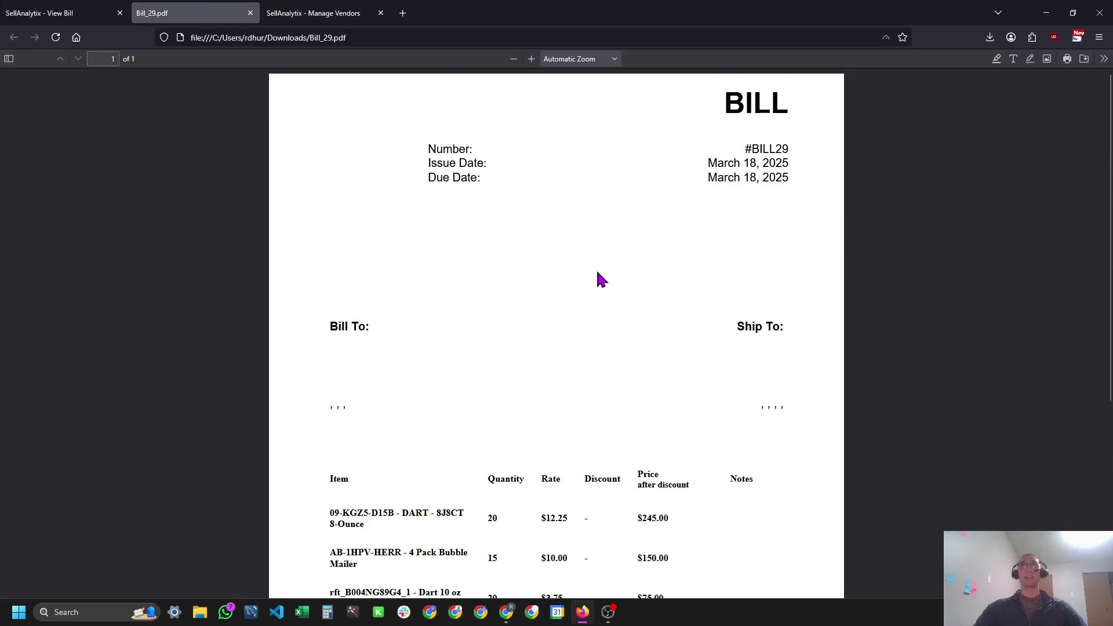
{"action": "key", "text": "ctrl+shift+Tab"}
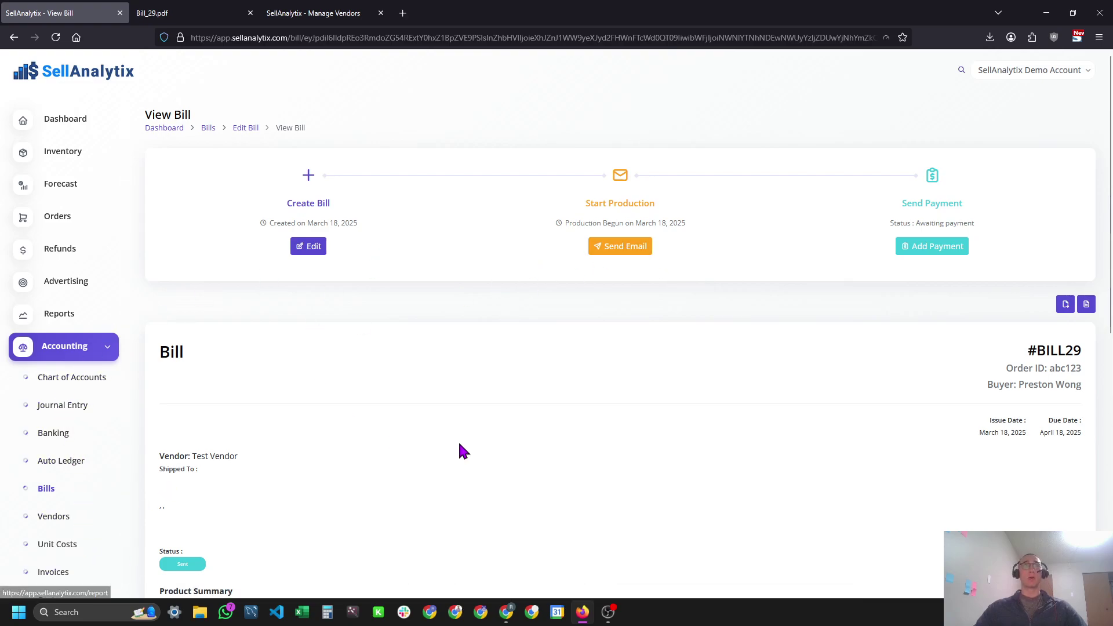
Check Test Vendor's e-mail address in its edit form, opened from a new Manage Vendors tab.
{"action": "scroll", "coordinate": [276, 511], "scroll_direction": "down", "scroll_amount": 2}
{"action": "left_click_drag", "start_coordinate": [193, 357], "coordinate": [238, 358]}
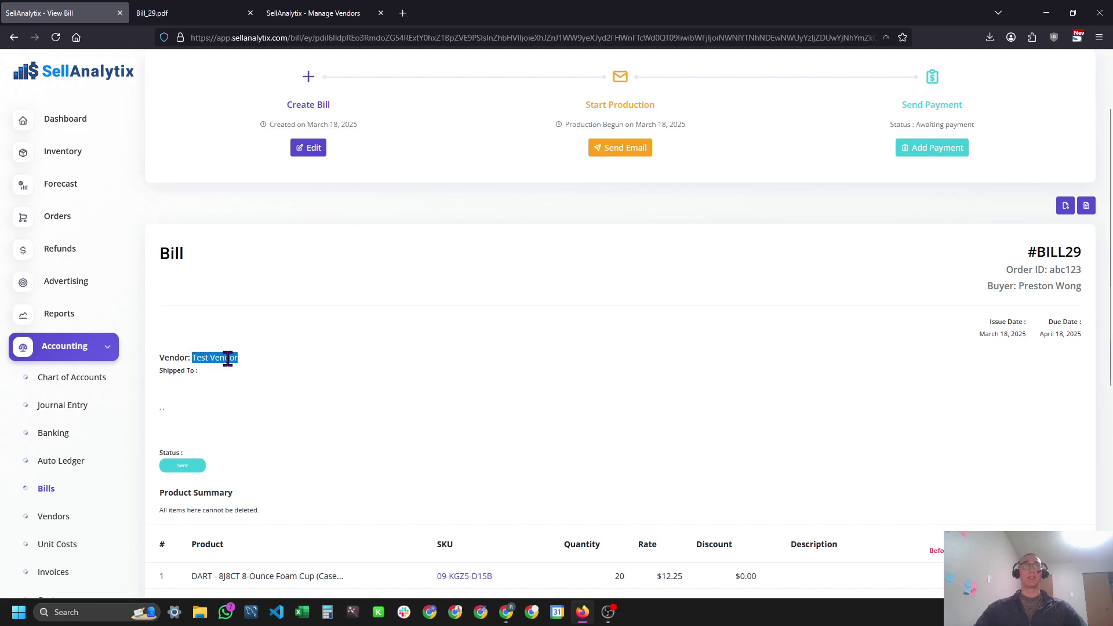
{"action": "middle_click", "coordinate": [62, 522]}
{"action": "key", "text": "ctrl+Tab"}
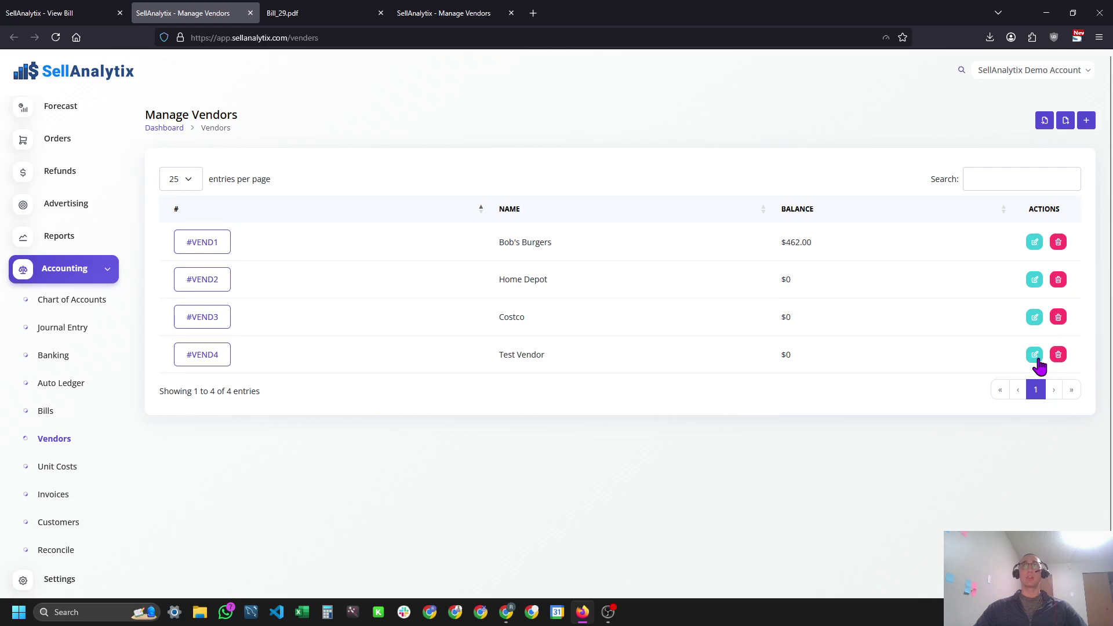
{"action": "left_click", "coordinate": [1036, 356]}
{"action": "left_click", "coordinate": [688, 163]}
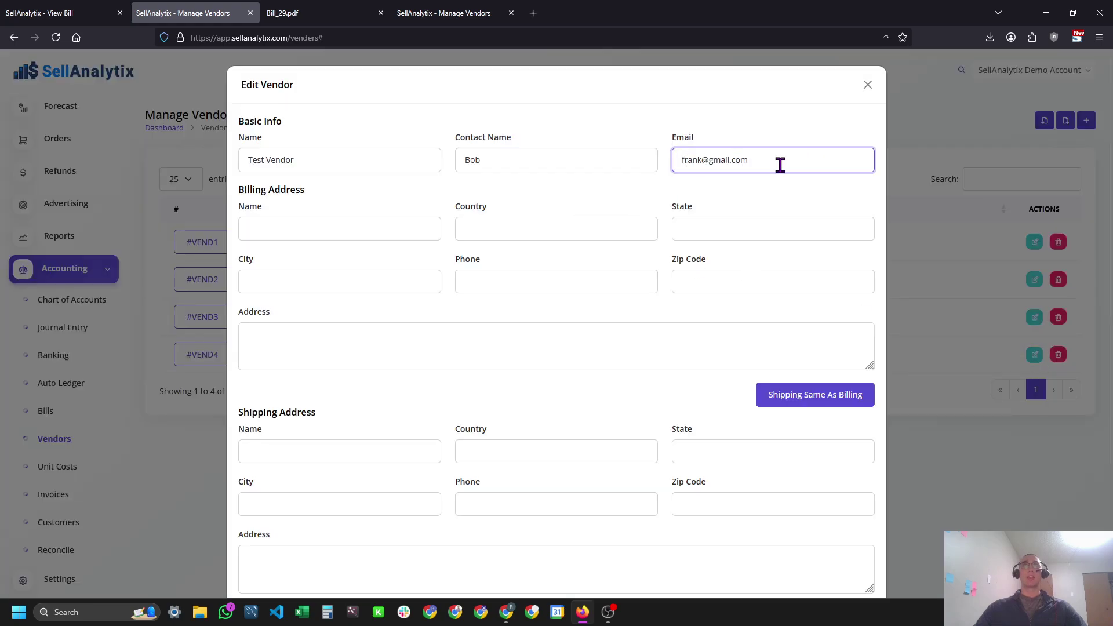
{"action": "key", "text": "Escape"}
Open the Send Bill Email dialog for #BILL29 and select the vendor e-mail address.
{"action": "key", "text": "ctrl+shift+Tab"}
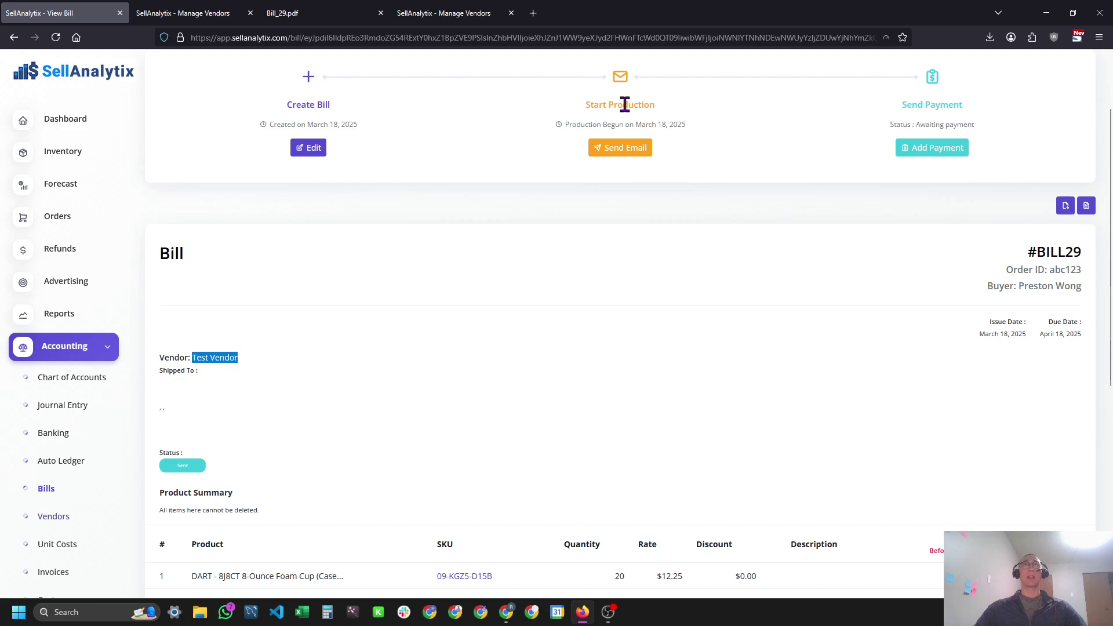
{"action": "left_click", "coordinate": [633, 150]}
{"action": "left_click_drag", "start_coordinate": [502, 145], "coordinate": [407, 130]}
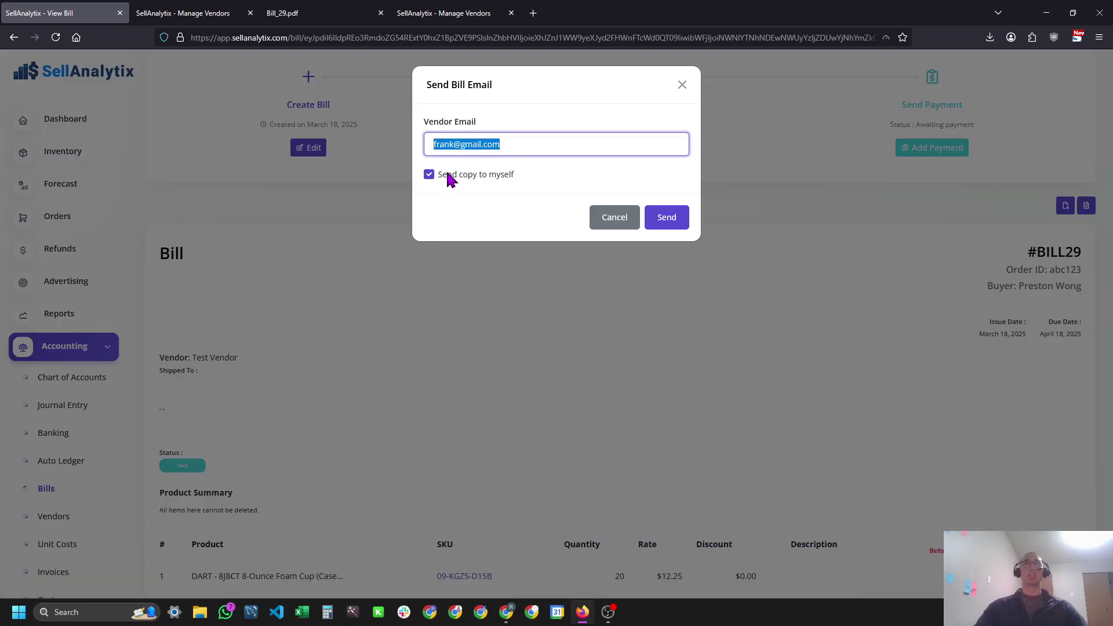
{"action": "double_click", "coordinate": [523, 128]}
{"action": "left_click", "coordinate": [521, 139]}
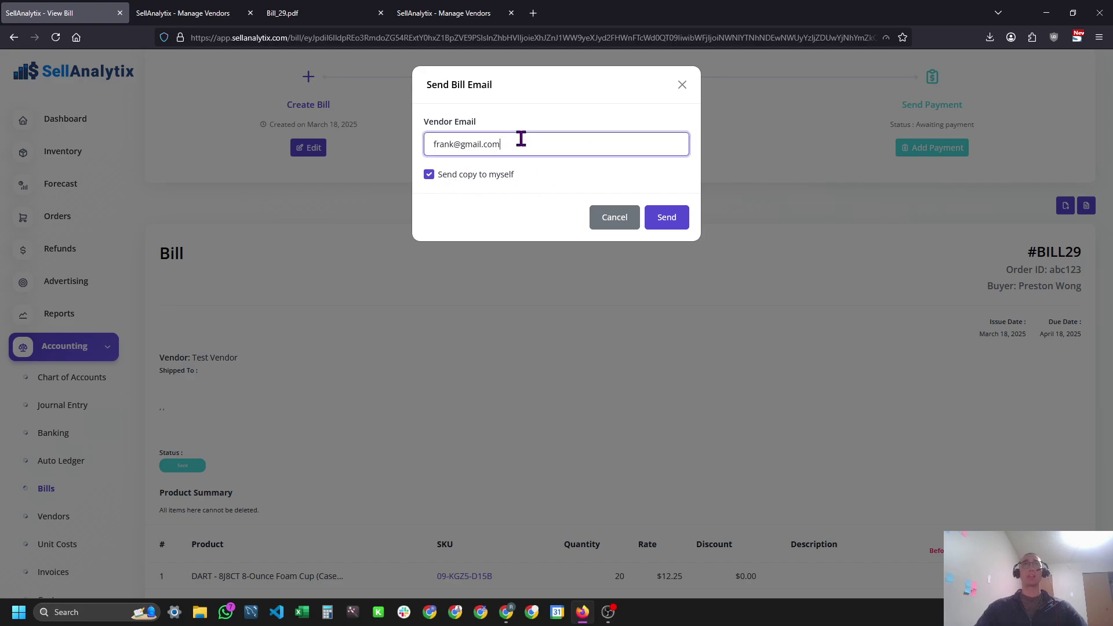
{"action": "triple_click", "coordinate": [519, 139]}
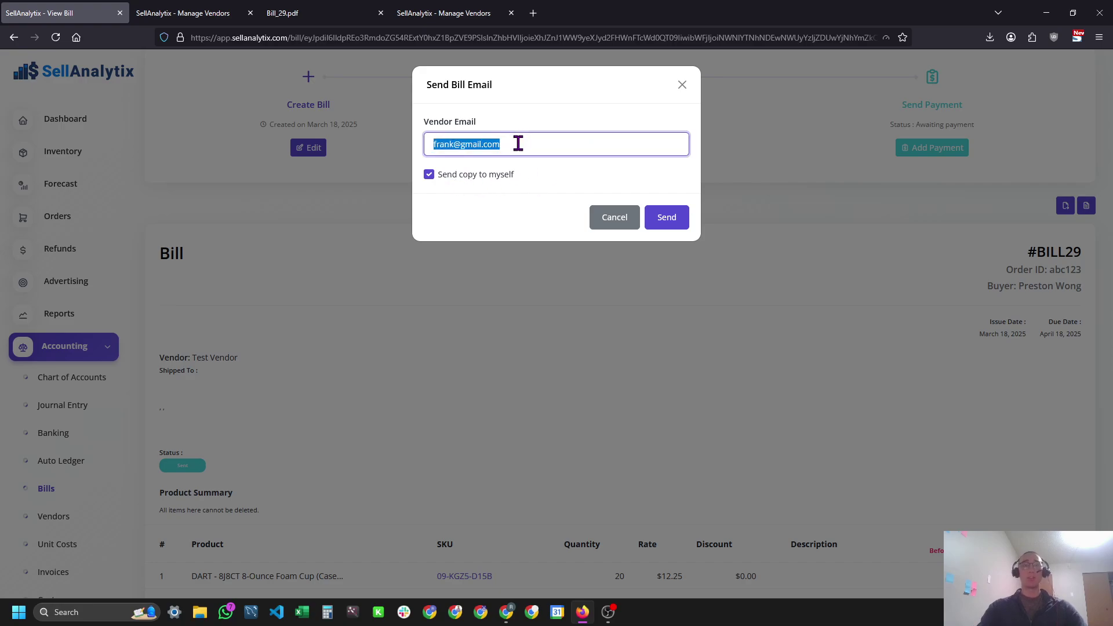
Send the bill email to Test Vendor with 'Send copy to myself' kept ticked.
{"action": "type", "text": "myownemail"}
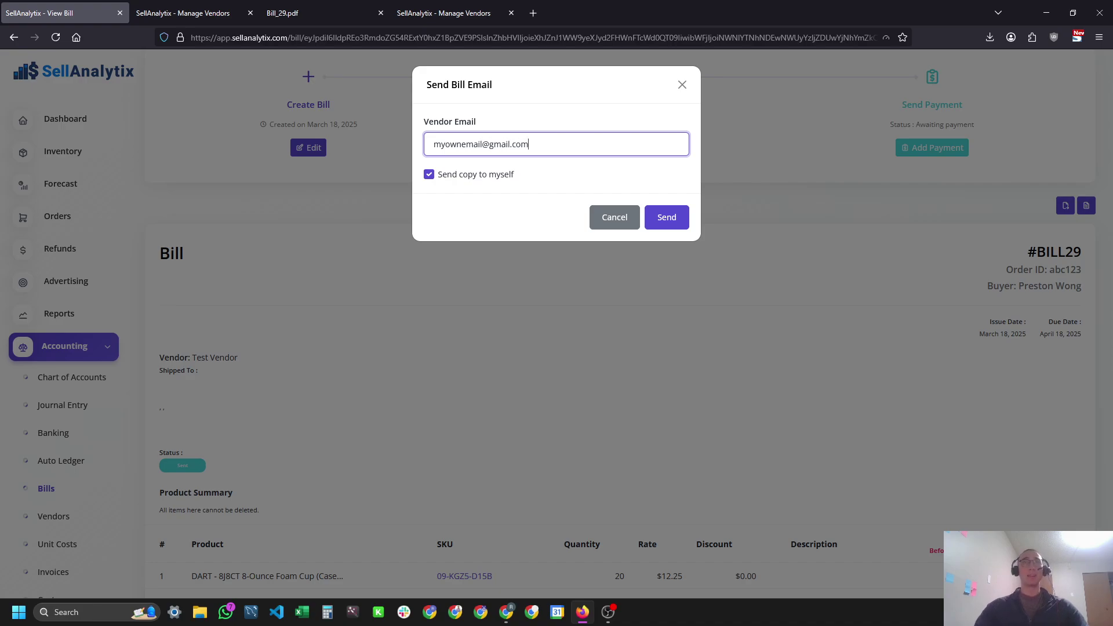
{"action": "key", "text": "ctrl+plus"}
{"action": "key", "text": "ctrl+plus"}
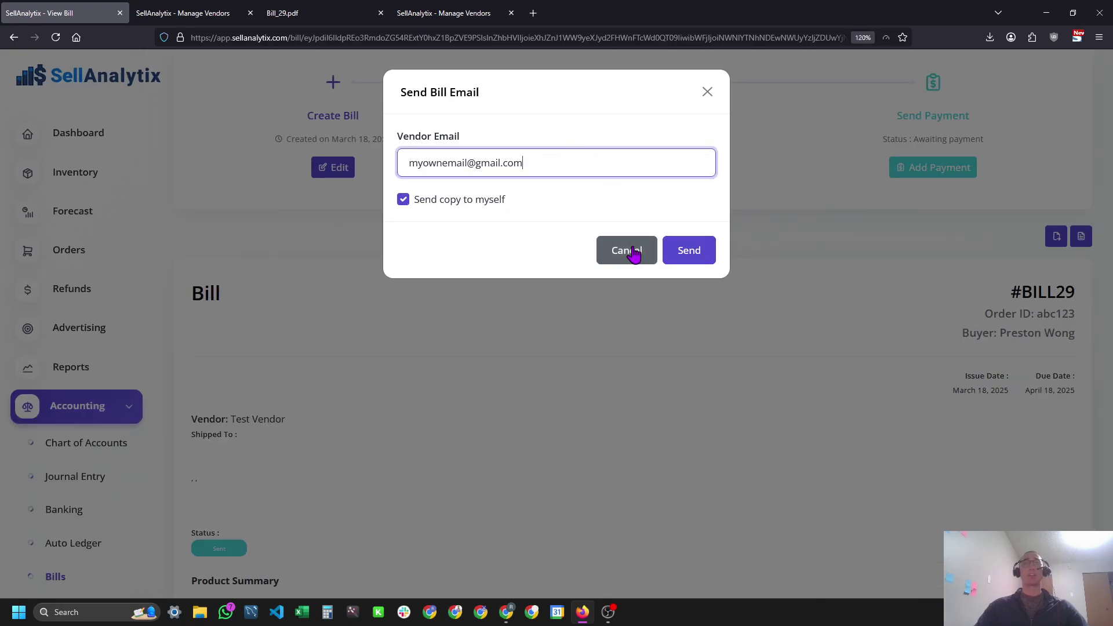
{"action": "key", "text": "ctrl+minus"}
{"action": "key", "text": "ctrl+minus"}
{"action": "key", "text": "ctrl+minus"}
{"action": "key", "text": "ctrl+plus"}
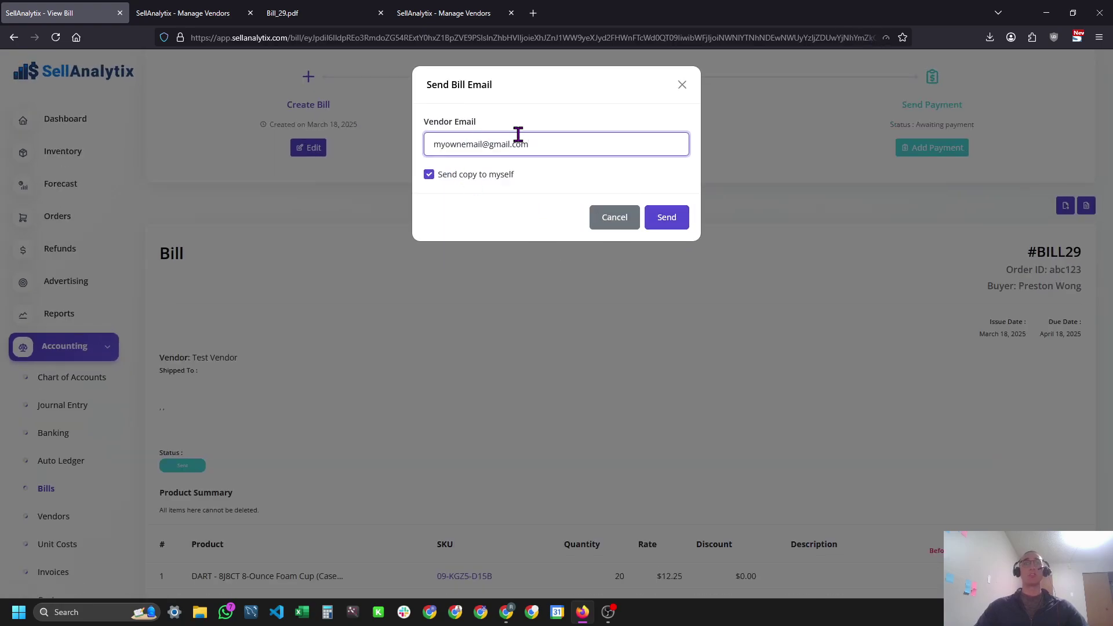
{"action": "left_click_drag", "start_coordinate": [429, 152], "coordinate": [624, 148]}
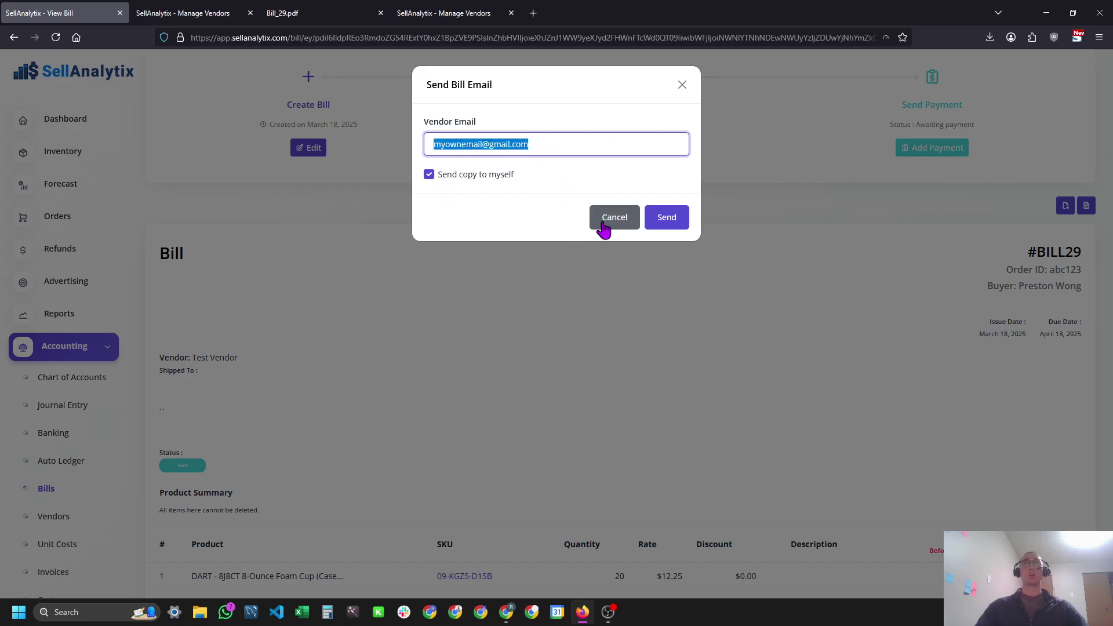
{"action": "left_click", "coordinate": [666, 220]}
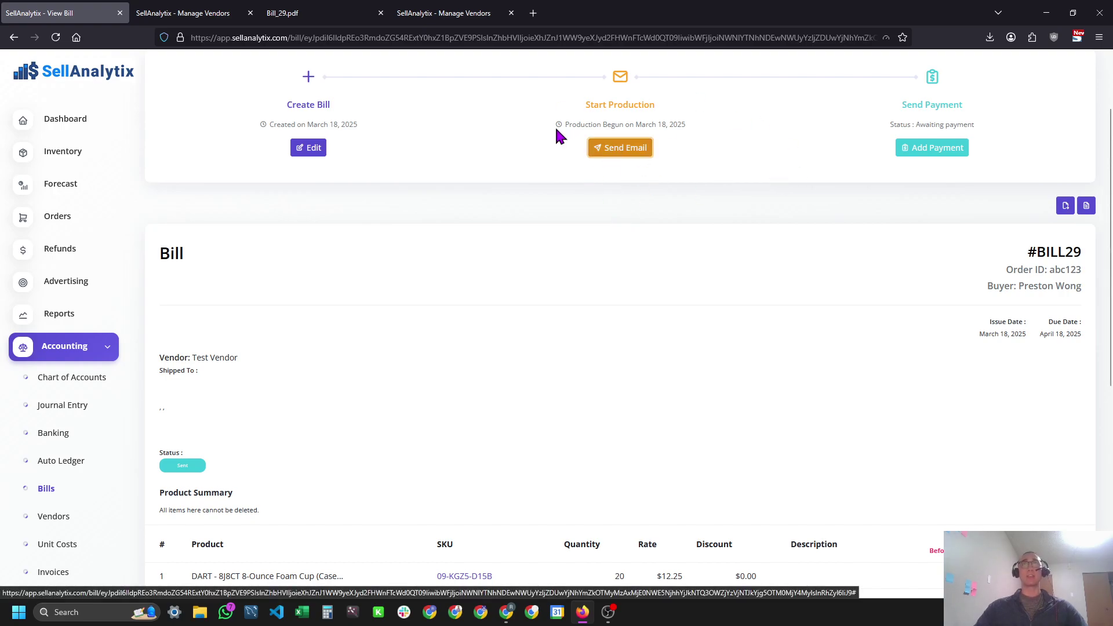
{"action": "left_click", "coordinate": [605, 246]}
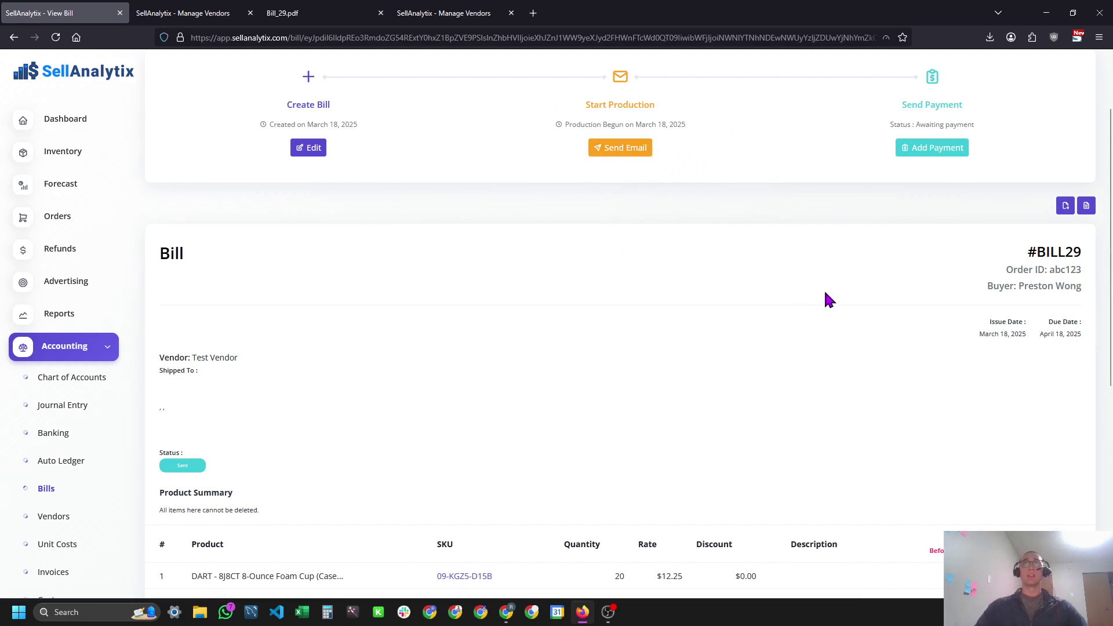
{"action": "scroll", "coordinate": [855, 184], "scroll_direction": "down", "scroll_amount": 5}
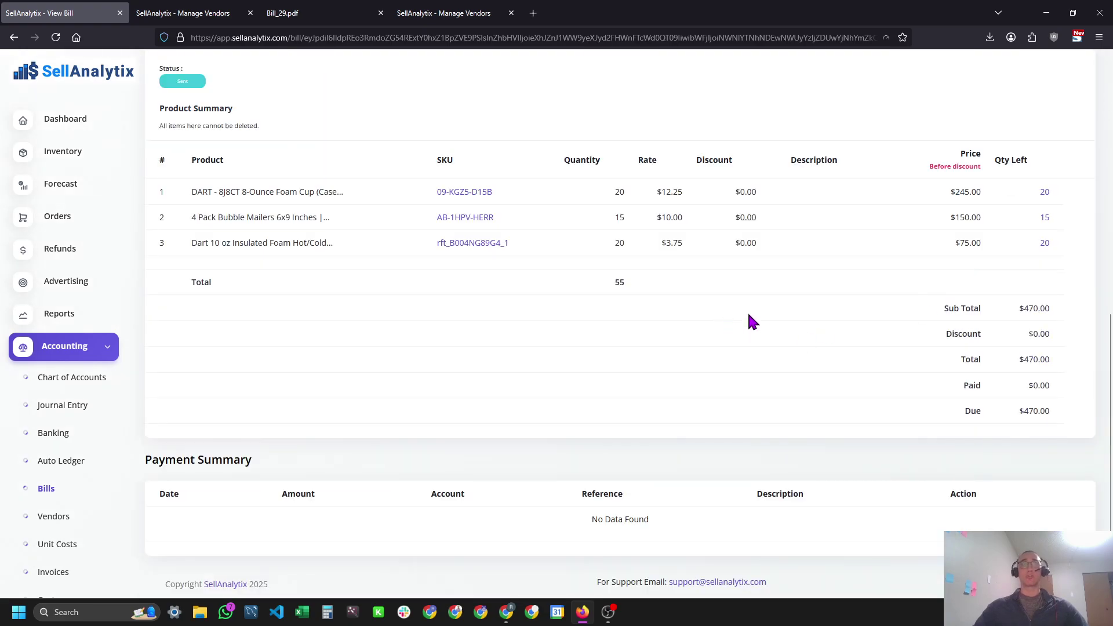
{"action": "scroll", "coordinate": [862, 296], "scroll_direction": "up", "scroll_amount": 4}
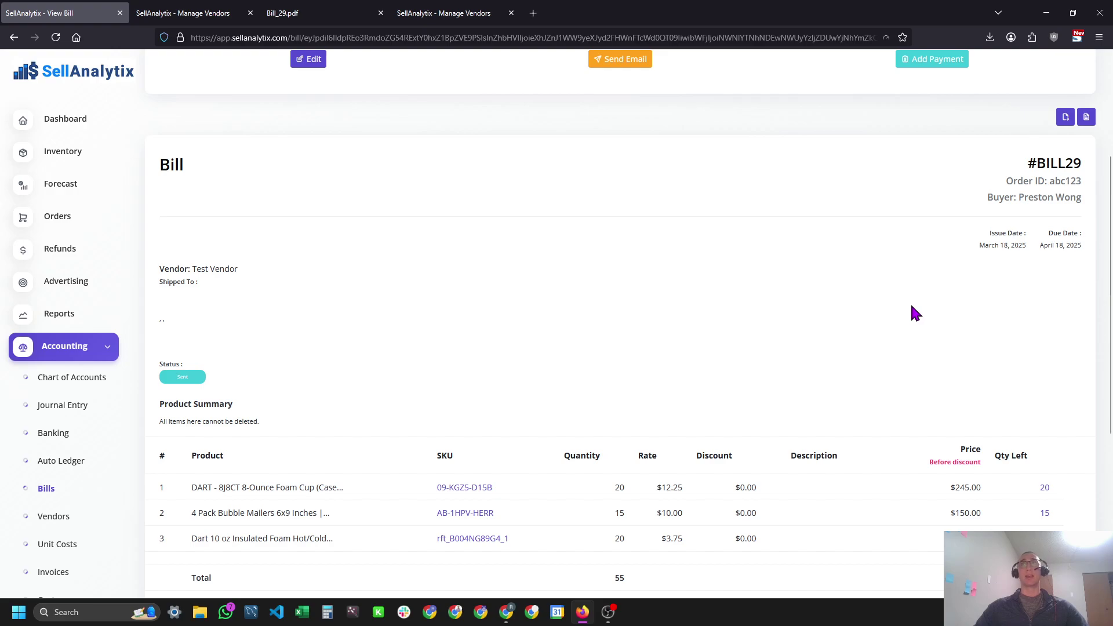
{"action": "scroll", "coordinate": [899, 343], "scroll_direction": "down", "scroll_amount": 1}
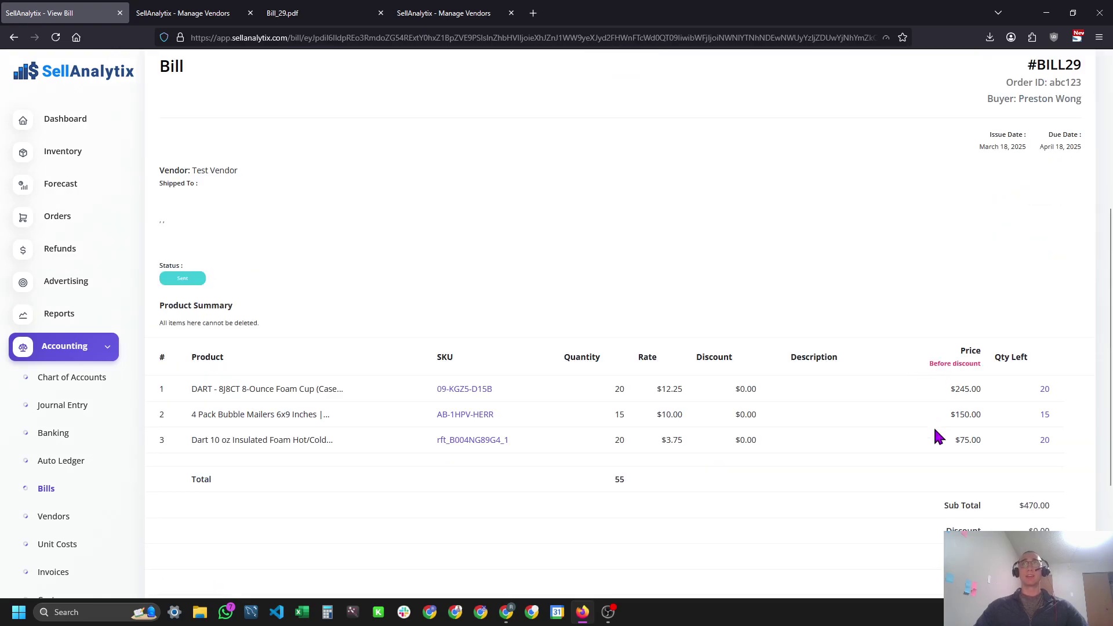
{"action": "scroll", "coordinate": [935, 438], "scroll_direction": "down", "scroll_amount": 2}
{"action": "left_click_drag", "start_coordinate": [1043, 408], "coordinate": [1030, 409]}
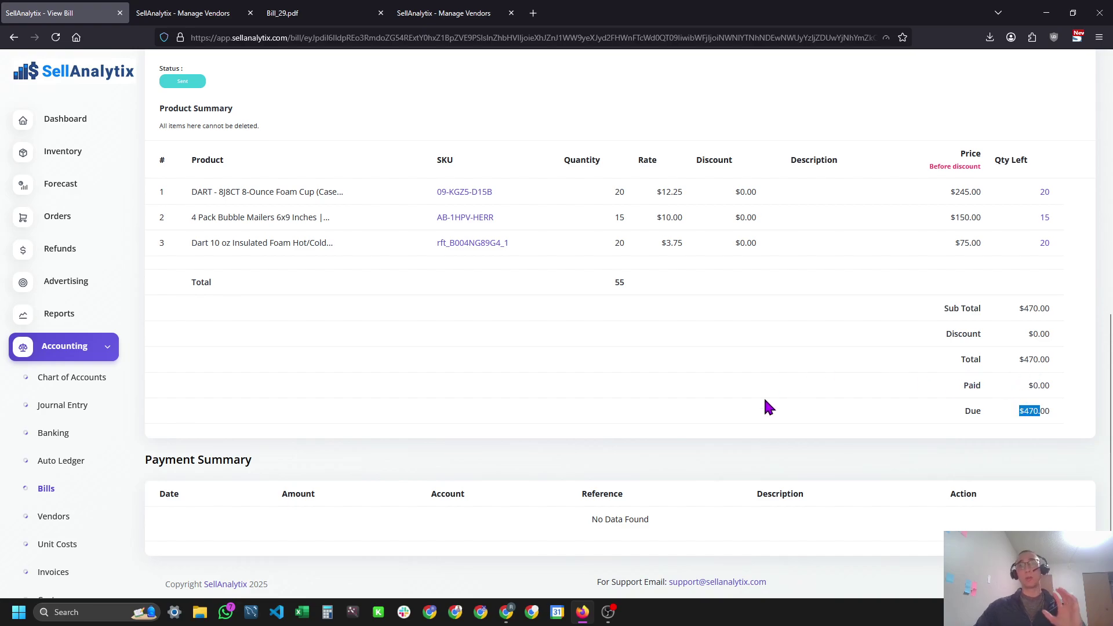
{"action": "scroll", "coordinate": [771, 397], "scroll_direction": "up", "scroll_amount": 8}
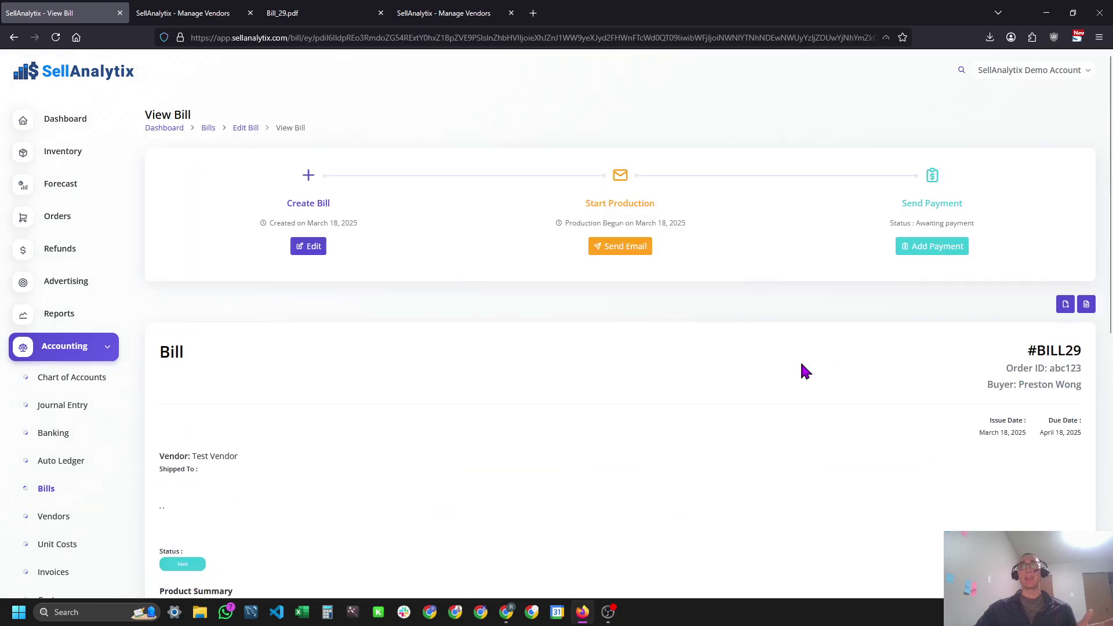
Record a $100 payment with reference 'pt 1' on bill #BILL29.
{"action": "left_click", "coordinate": [932, 247]}
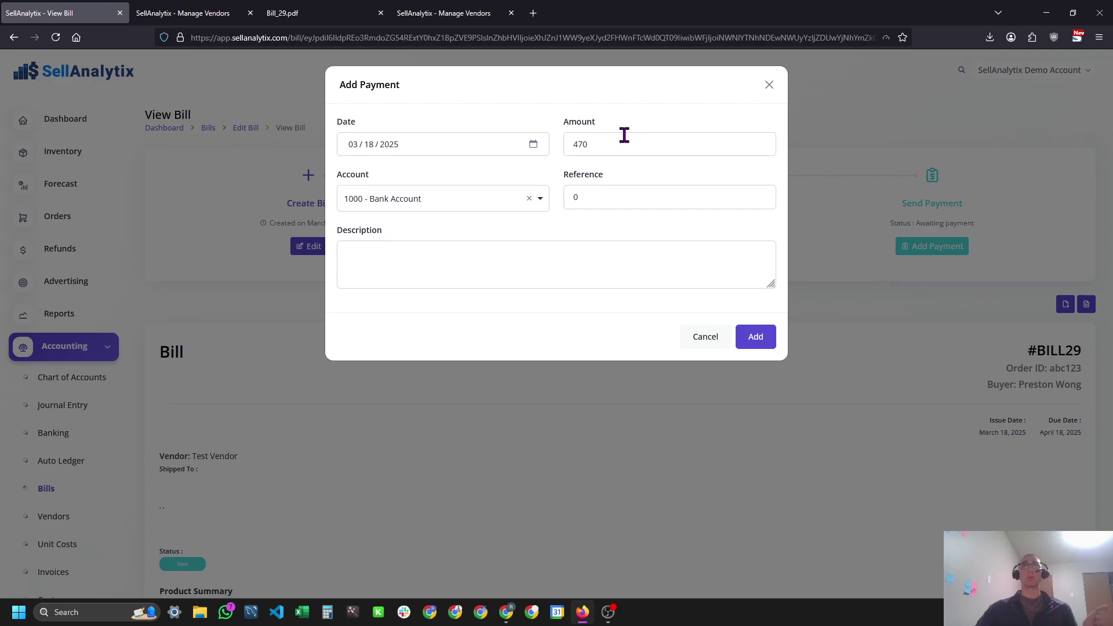
{"action": "left_click_drag", "start_coordinate": [624, 135], "coordinate": [541, 143]}
{"action": "type", "text": "100"}
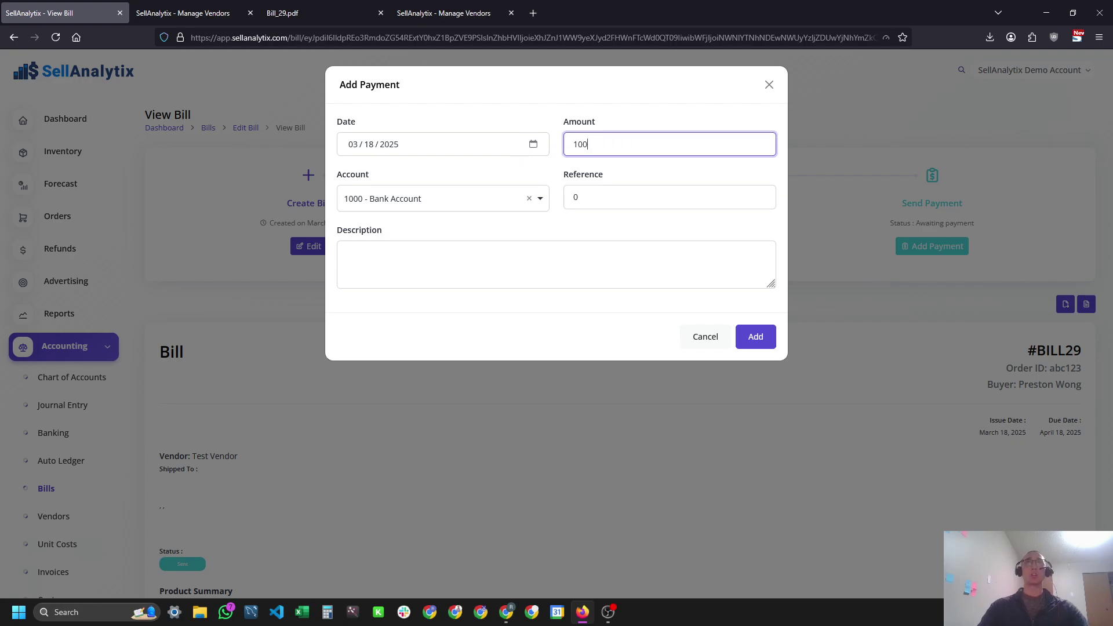
{"action": "key", "text": "Tab"}
{"action": "key", "text": "Tab"}
{"action": "type", "text": "pt 1"}
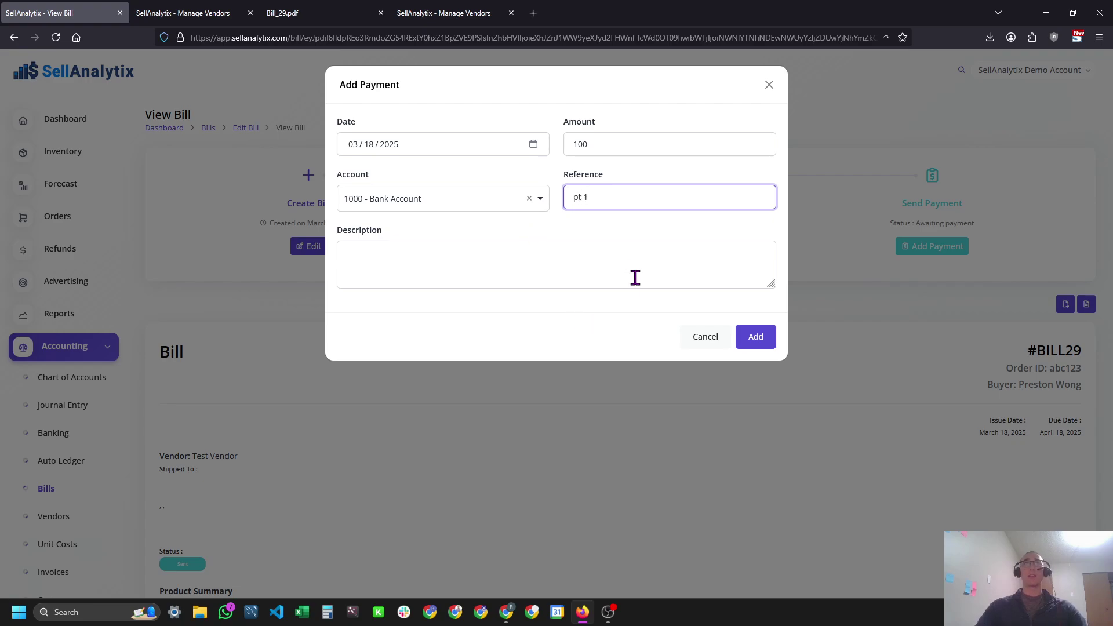
{"action": "left_click", "coordinate": [754, 335]}
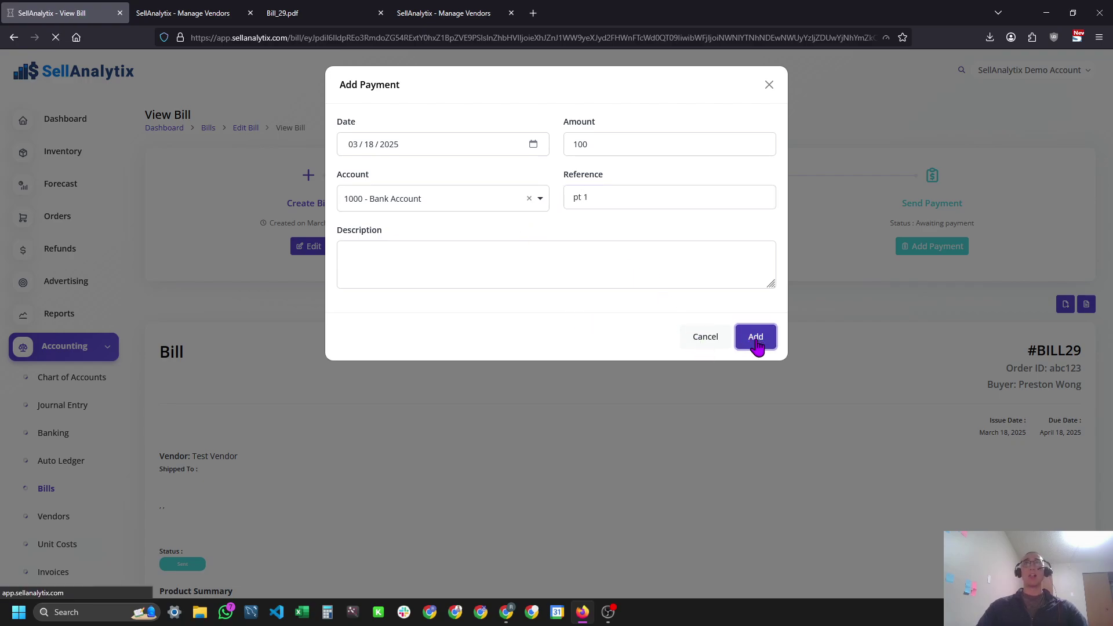
Compare the recorded $100.00 payment and $370.00 remaining due with the Bill_29 PDF.
{"action": "scroll", "coordinate": [400, 288], "scroll_direction": "down", "scroll_amount": 5}
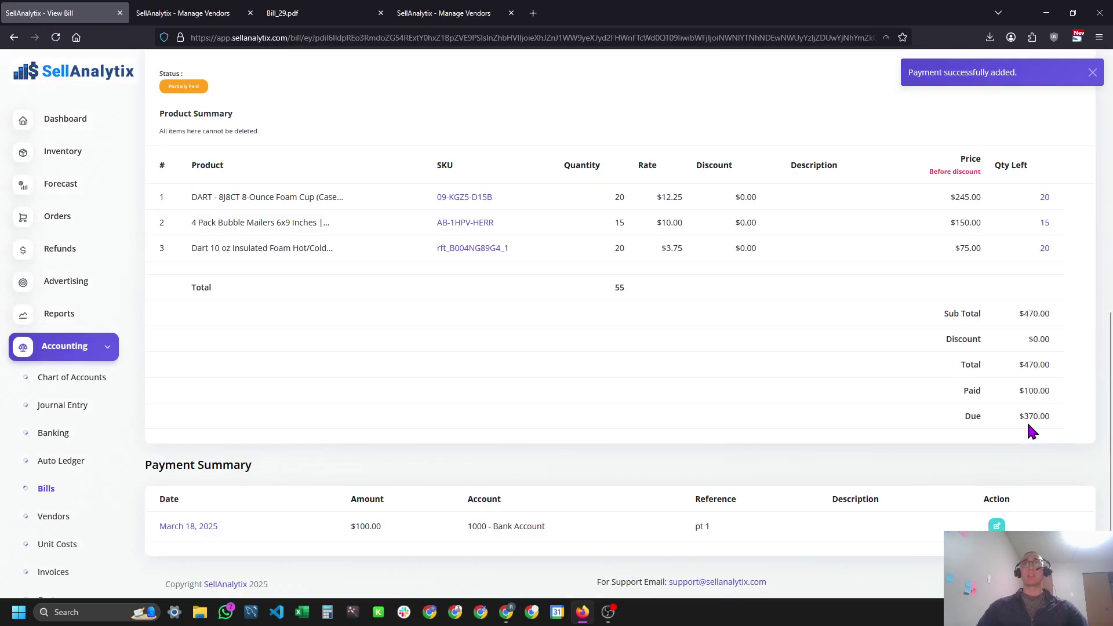
{"action": "left_click_drag", "start_coordinate": [348, 527], "coordinate": [383, 527]}
{"action": "left_click_drag", "start_coordinate": [1017, 416], "coordinate": [1067, 417]}
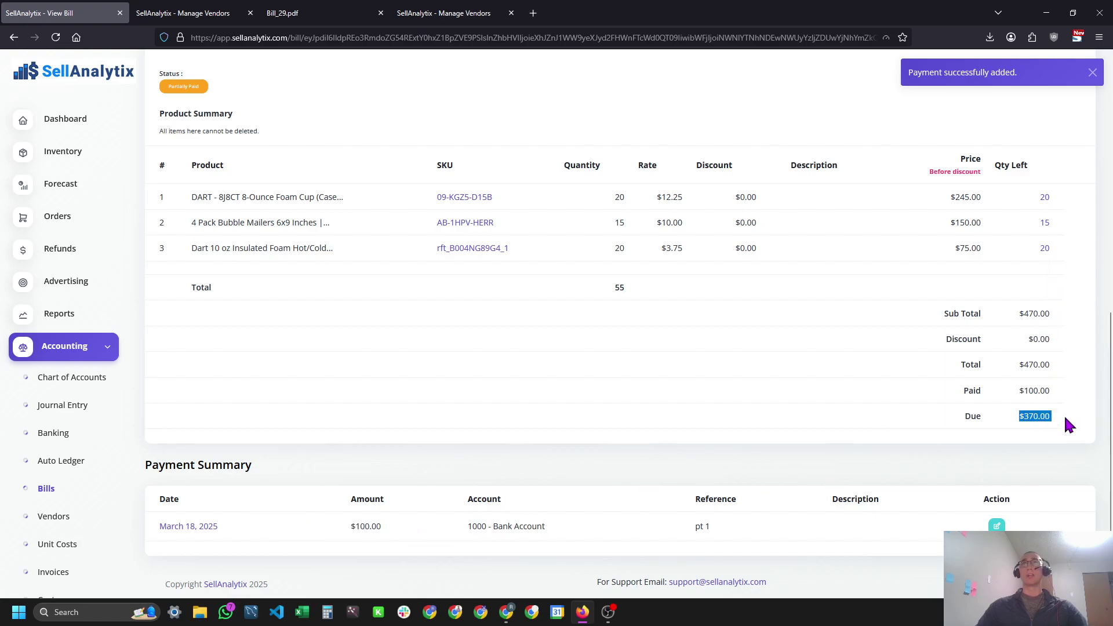
{"action": "left_click", "coordinate": [346, 8]}
{"action": "scroll", "coordinate": [730, 335], "scroll_direction": "down", "scroll_amount": 5}
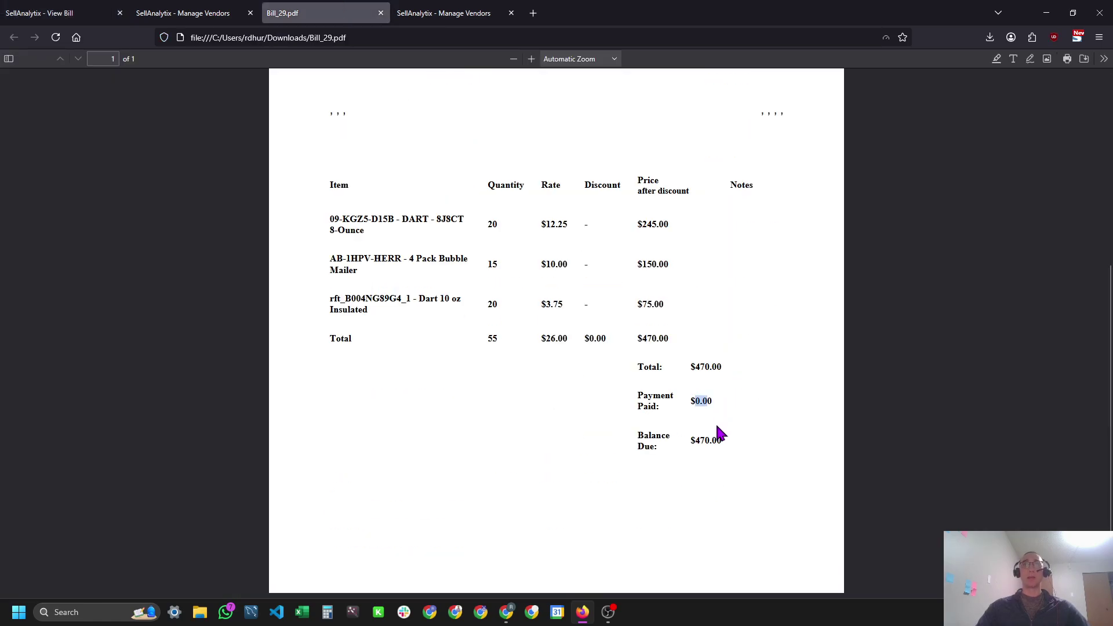
{"action": "key", "text": "ctrl+a"}
{"action": "left_click", "coordinate": [695, 431]}
{"action": "key", "text": "ctrl+1"}
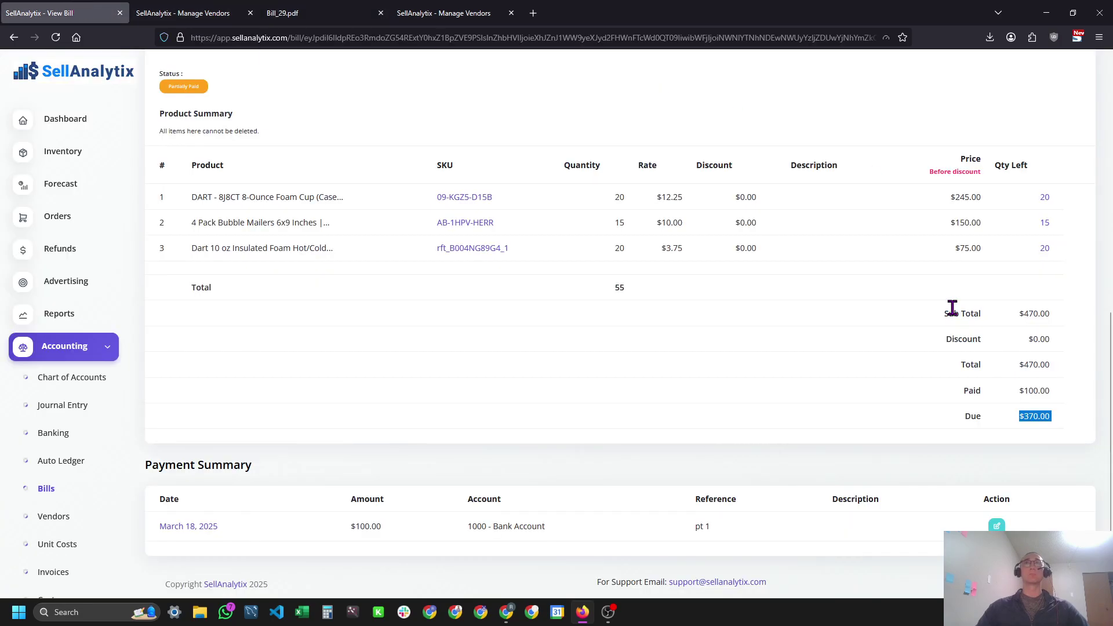
{"action": "scroll", "coordinate": [952, 307], "scroll_direction": "up", "scroll_amount": 10}
Record a second payment, reference 'final balance', dated April 30 from 2100 - Credit Card.
{"action": "left_click", "coordinate": [922, 249]}
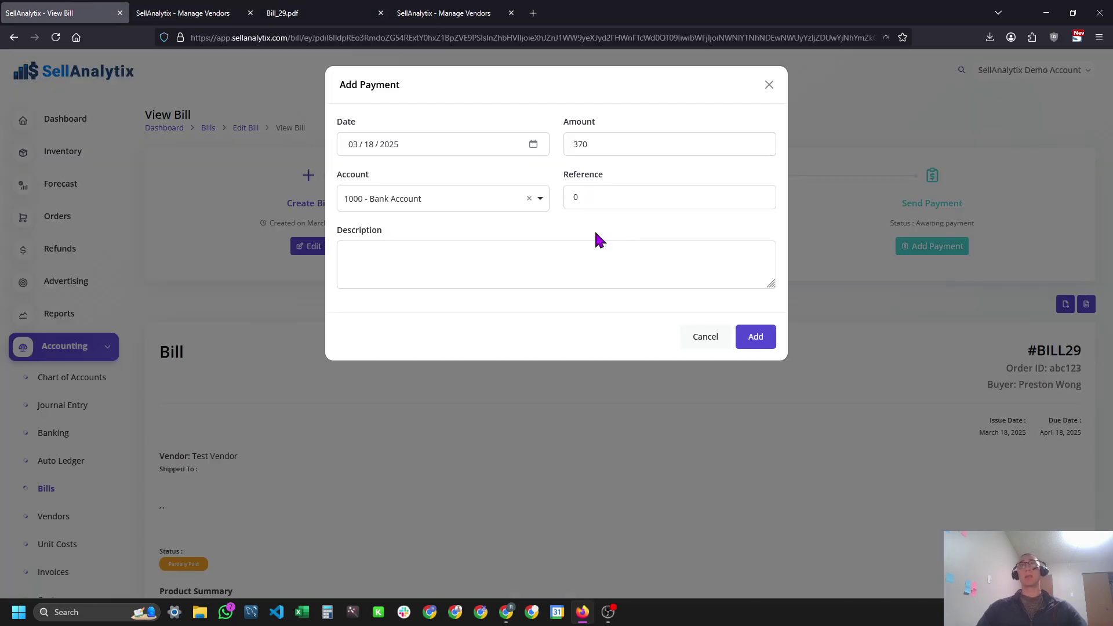
{"action": "left_click", "coordinate": [393, 153]}
{"action": "type", "text": "31"}
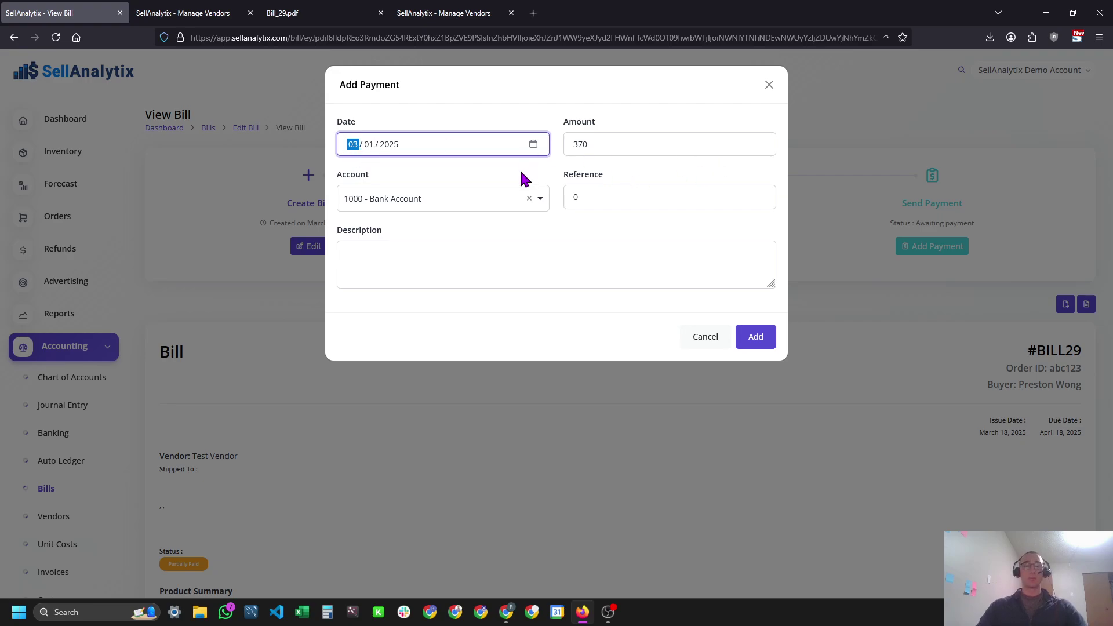
{"action": "type", "text": "0430"}
{"action": "left_click", "coordinate": [656, 187]}
{"action": "key", "text": "BackSpace"}
{"action": "type", "text": "final ba"}
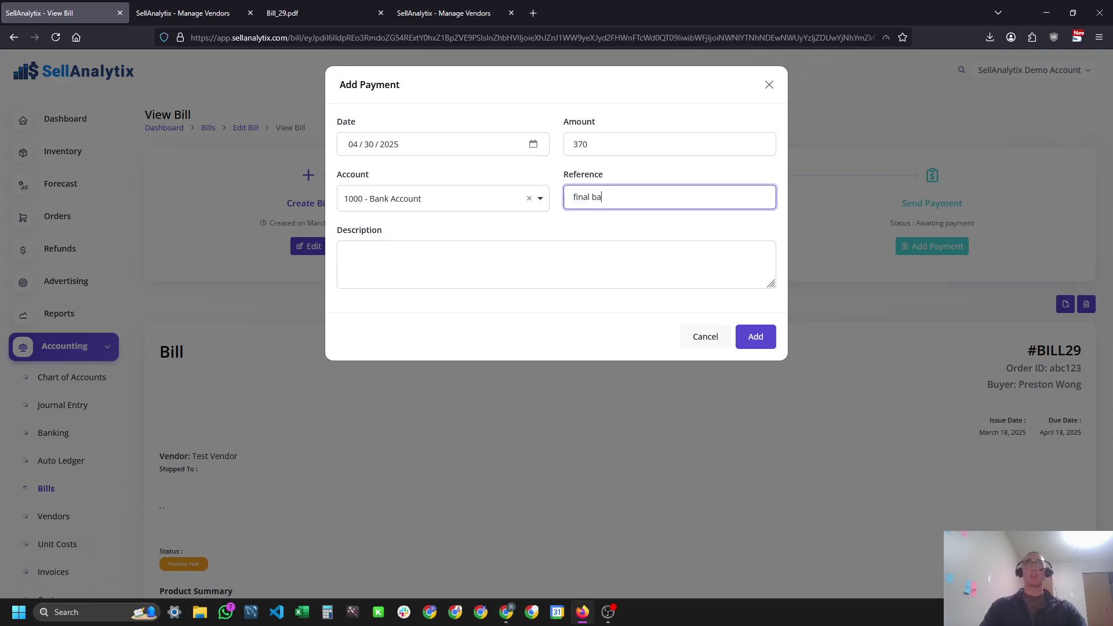
{"action": "type", "text": "lance"}
{"action": "left_click", "coordinate": [423, 200]}
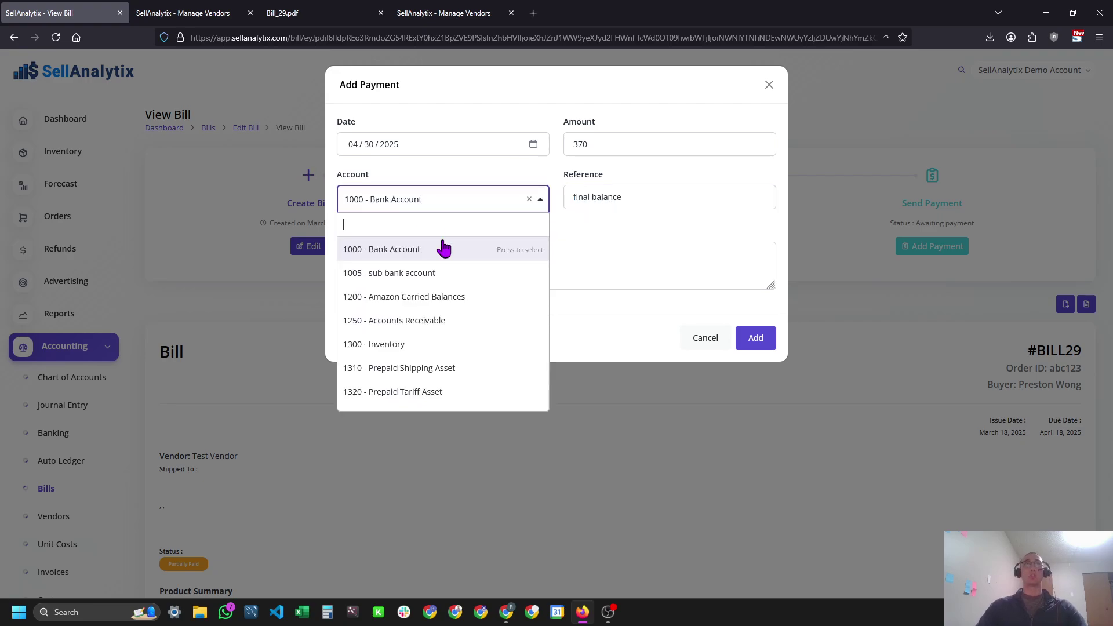
{"action": "scroll", "coordinate": [453, 322], "scroll_direction": "down", "scroll_amount": 3}
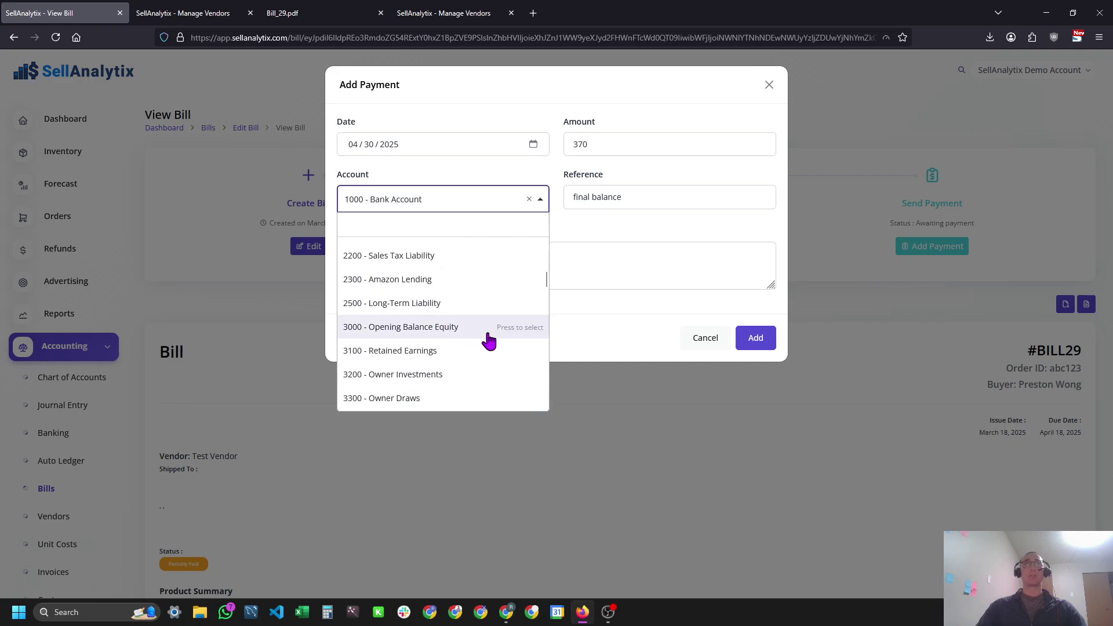
{"action": "type", "text": "cre"}
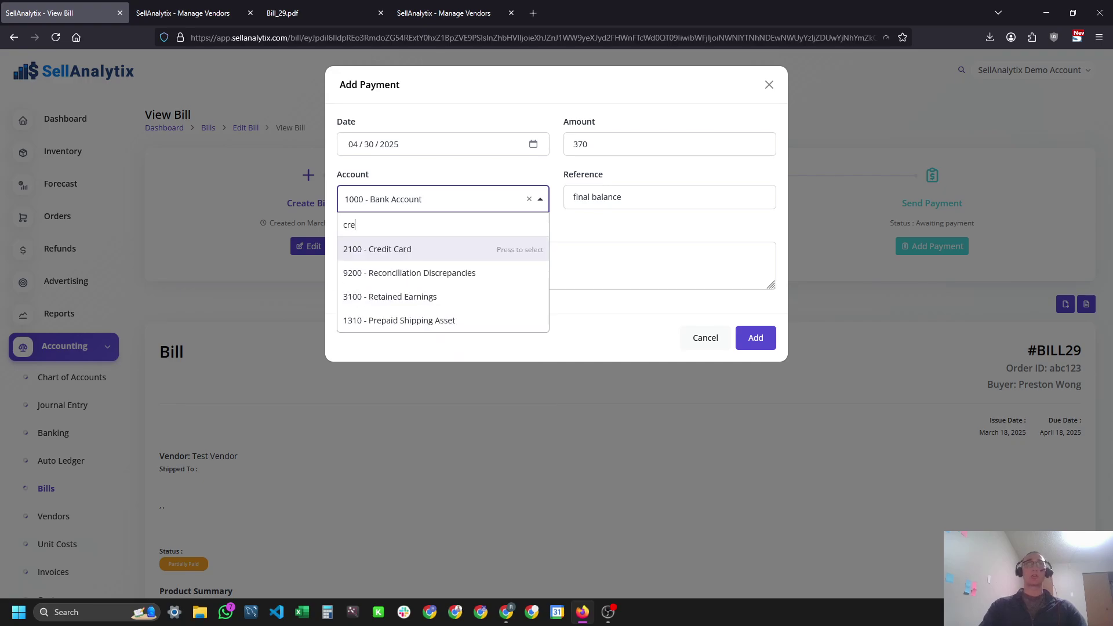
{"action": "key", "text": "Return"}
{"action": "left_click", "coordinate": [755, 338]}
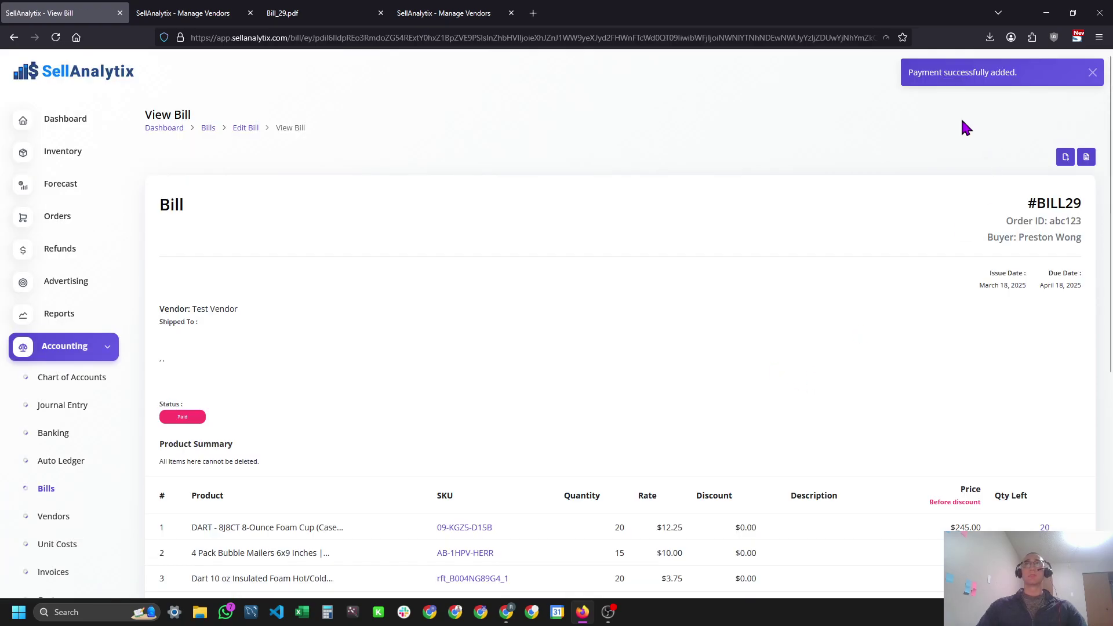
Review the Payment Summary listing the $100 and $370 payments with $0.00 due.
{"action": "scroll", "coordinate": [911, 325], "scroll_direction": "down", "scroll_amount": 3}
{"action": "scroll", "coordinate": [911, 324], "scroll_direction": "up", "scroll_amount": 3}
{"action": "scroll", "coordinate": [517, 377], "scroll_direction": "down", "scroll_amount": 5}
{"action": "scroll", "coordinate": [524, 388], "scroll_direction": "up", "scroll_amount": 5}
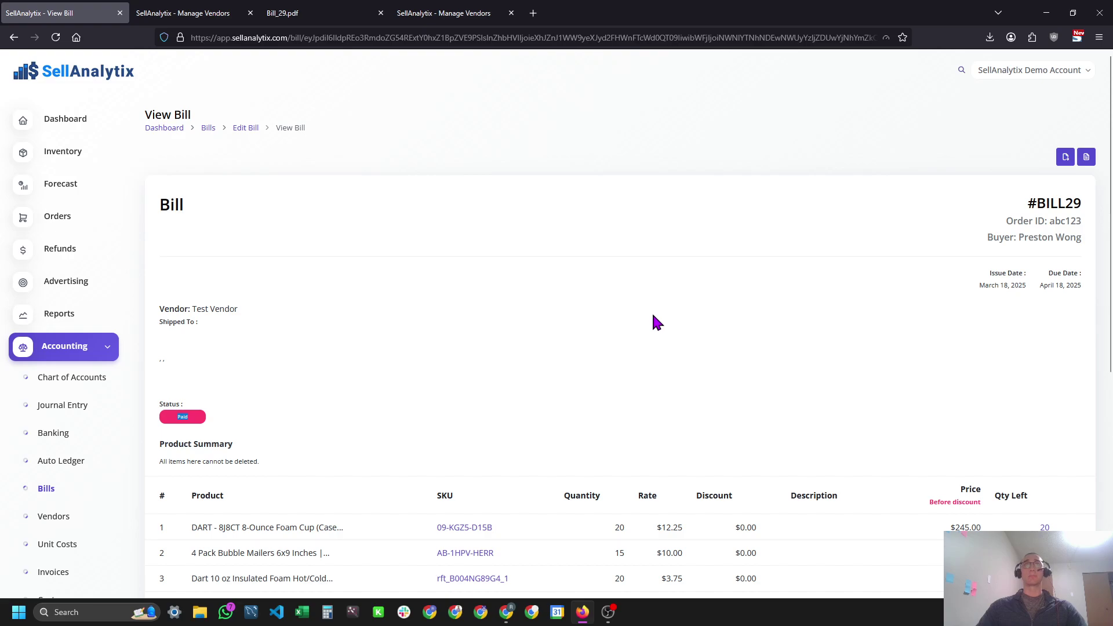
{"action": "key", "text": "alt+Tab"}
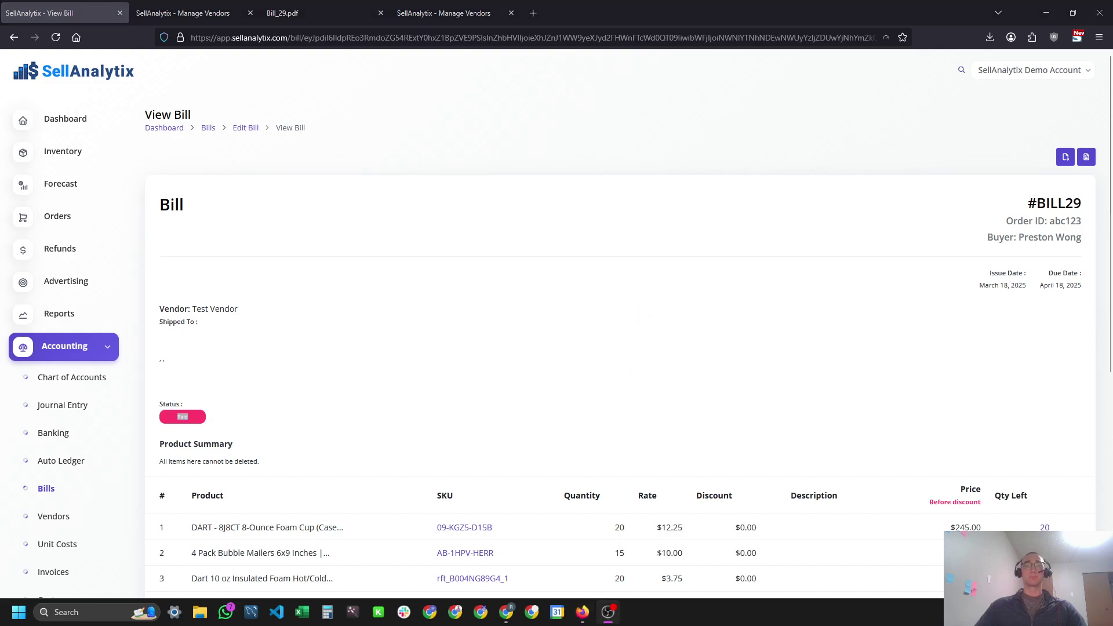
{"action": "left_click", "coordinate": [677, 247]}
{"action": "scroll", "coordinate": [580, 277], "scroll_direction": "down", "scroll_amount": 5}
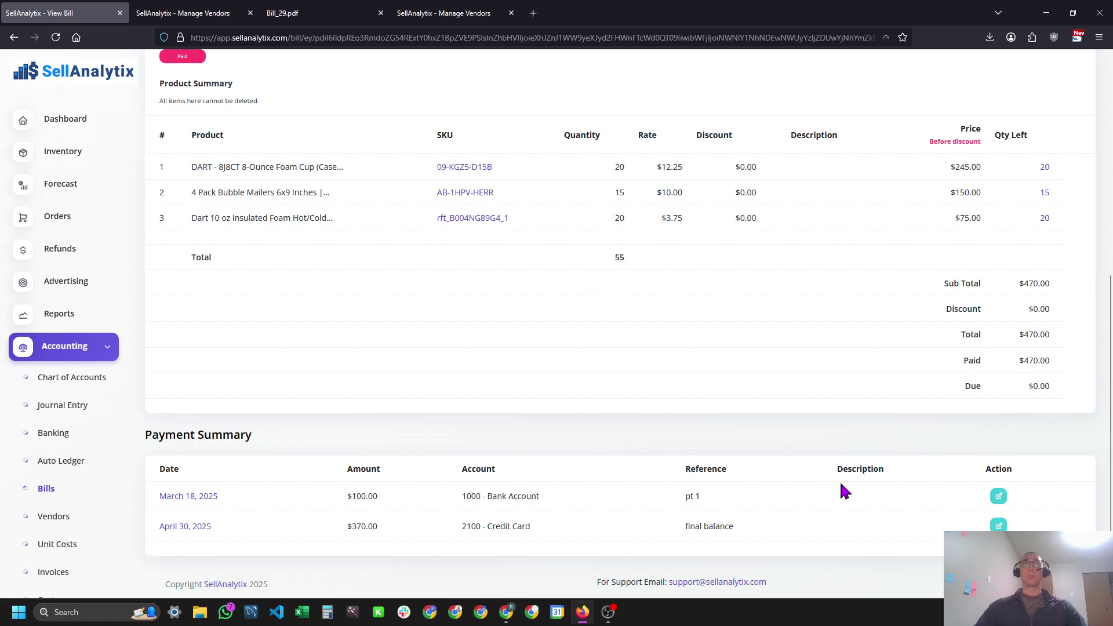
Delete the April 30 $370.00 'final balance' payment from bill #BILL29.
{"action": "left_click", "coordinate": [999, 525]}
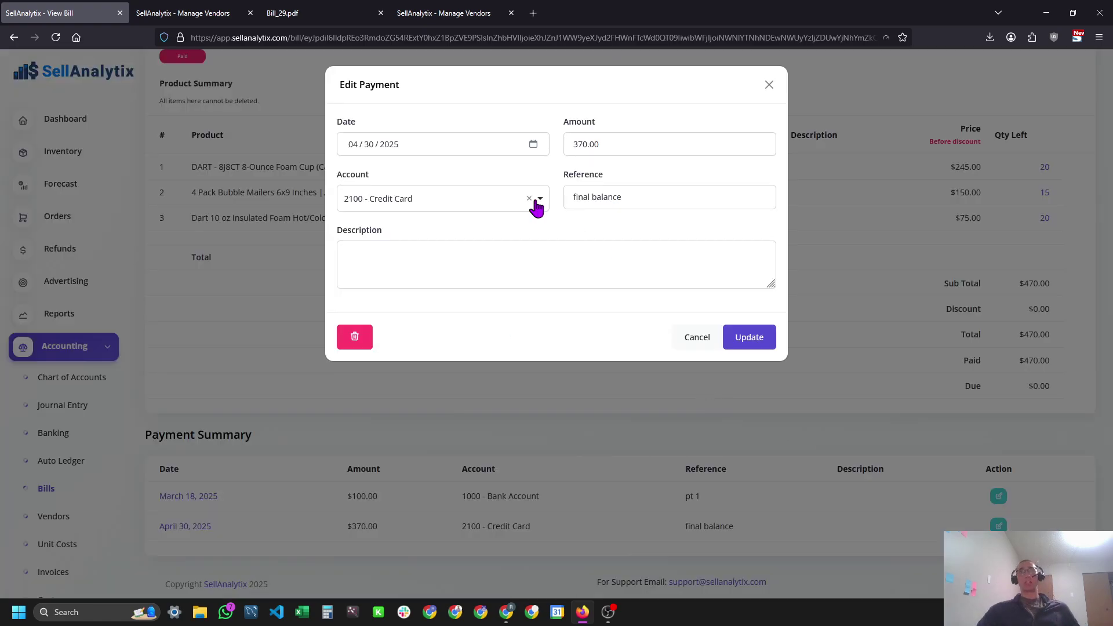
{"action": "left_click", "coordinate": [354, 336]}
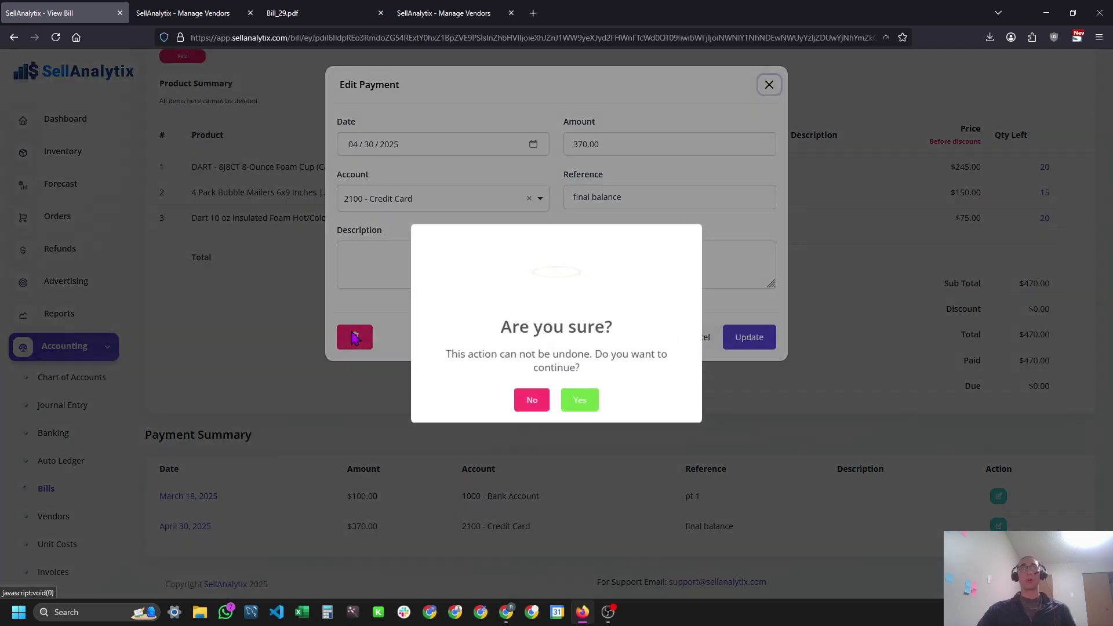
{"action": "left_click", "coordinate": [577, 403]}
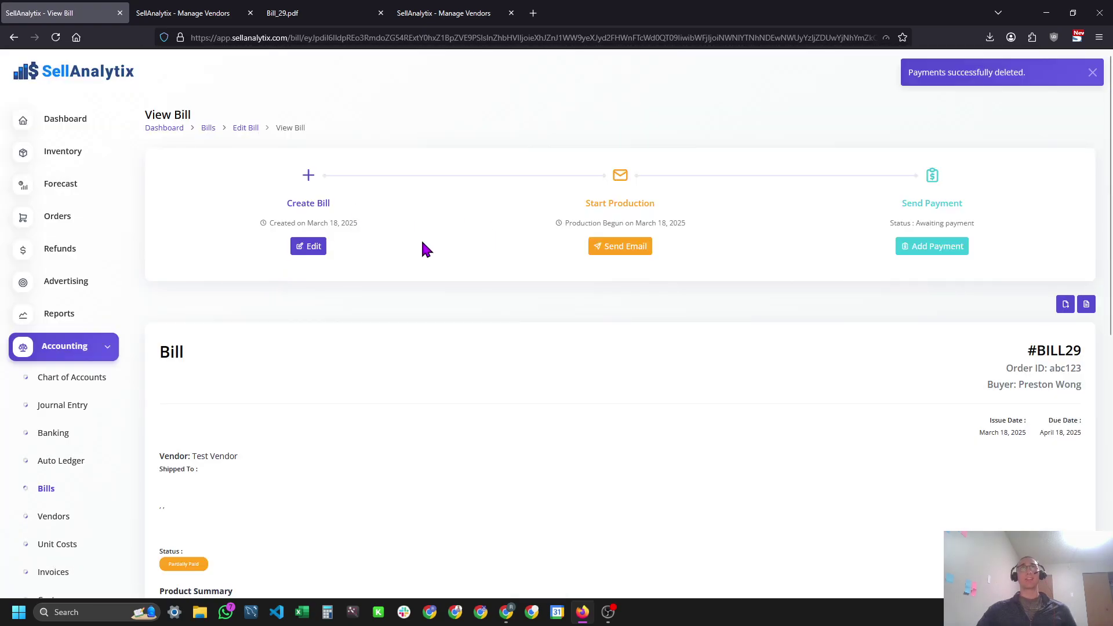
{"action": "scroll", "coordinate": [686, 301], "scroll_direction": "down", "scroll_amount": 6}
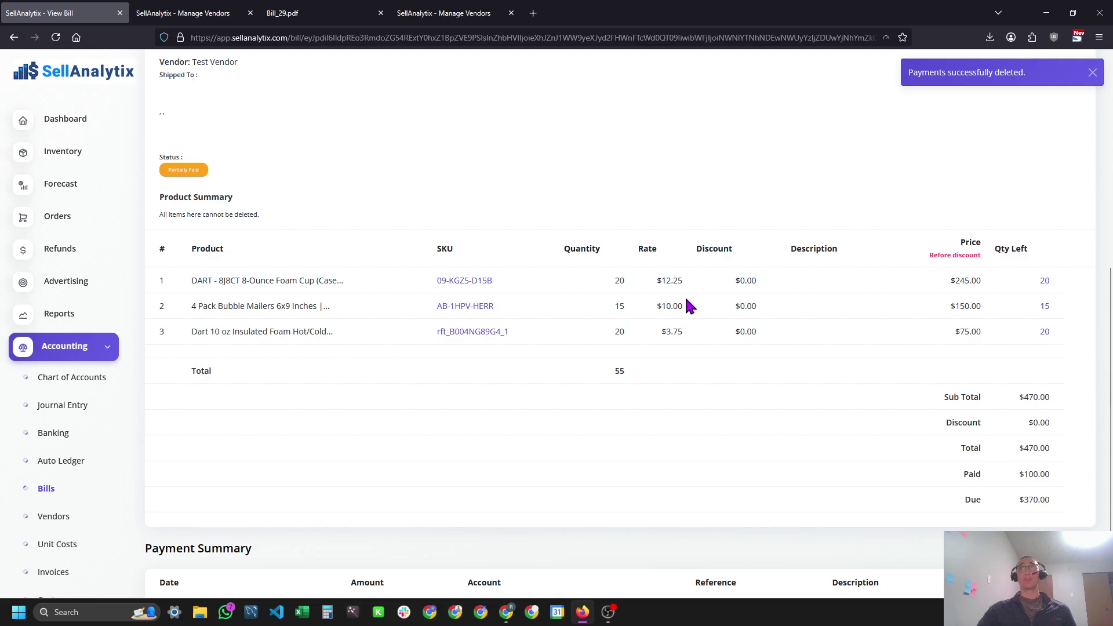
{"action": "scroll", "coordinate": [690, 305], "scroll_direction": "up", "scroll_amount": 6}
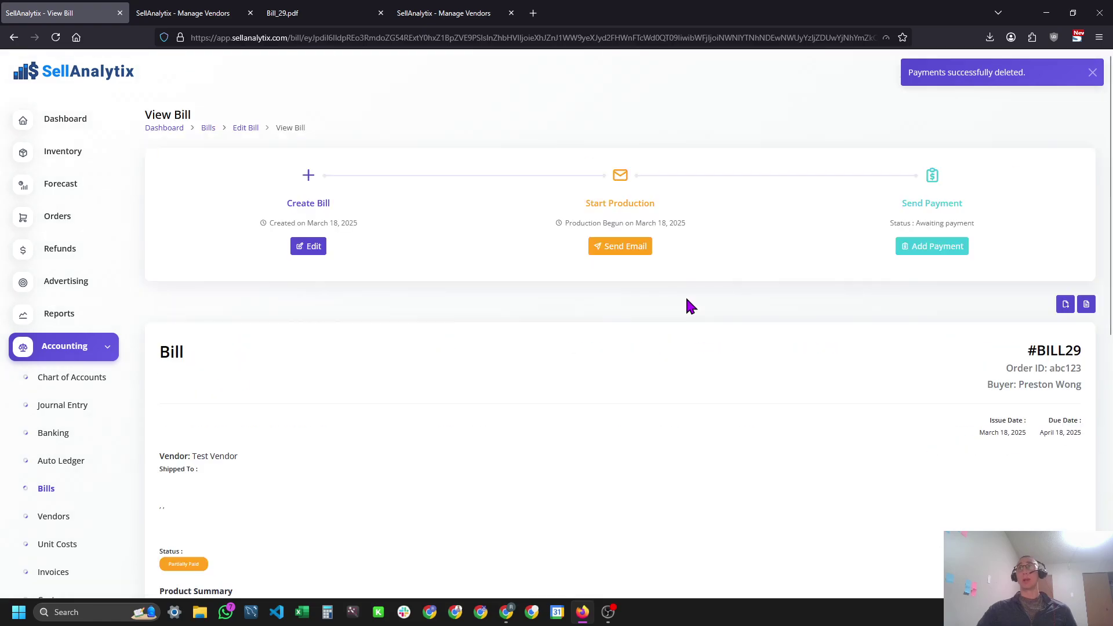
Open #BILL29's Edit Bill form from a new Bills tab and close the extra Manage Vendors tab.
{"action": "left_click", "coordinate": [240, 130]}
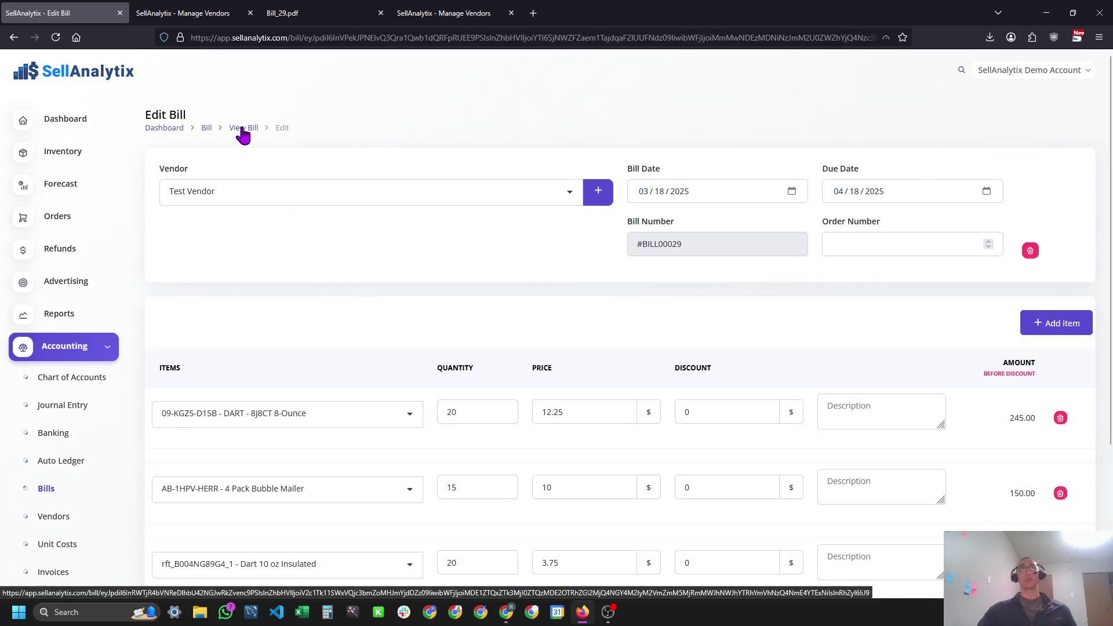
{"action": "left_click", "coordinate": [207, 128]}
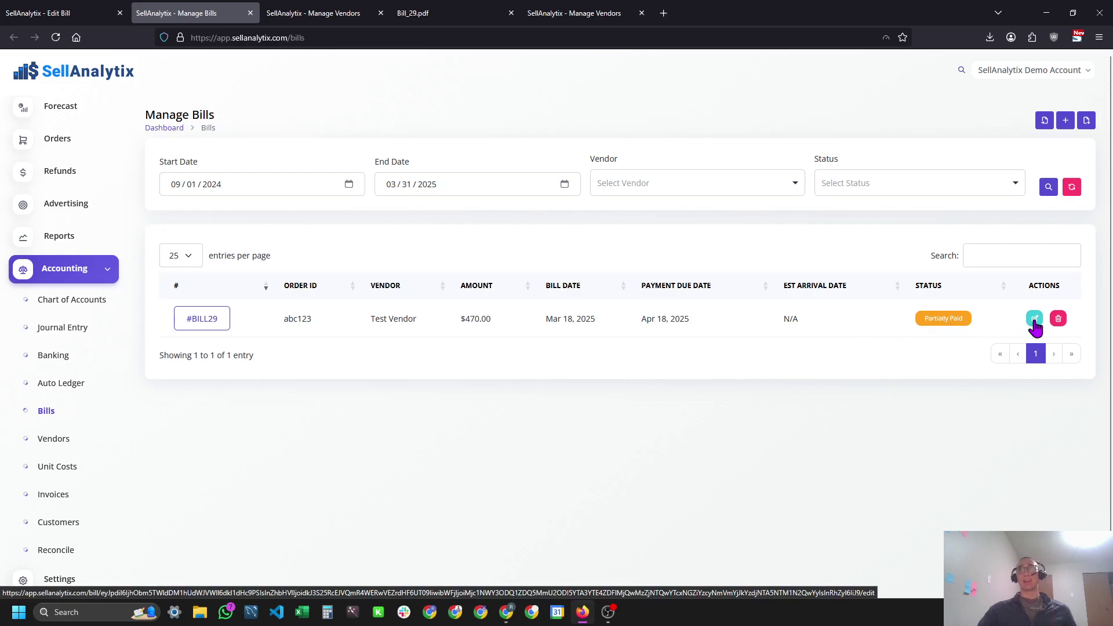
{"action": "left_click", "coordinate": [1035, 319]}
{"action": "left_click", "coordinate": [381, 12]}
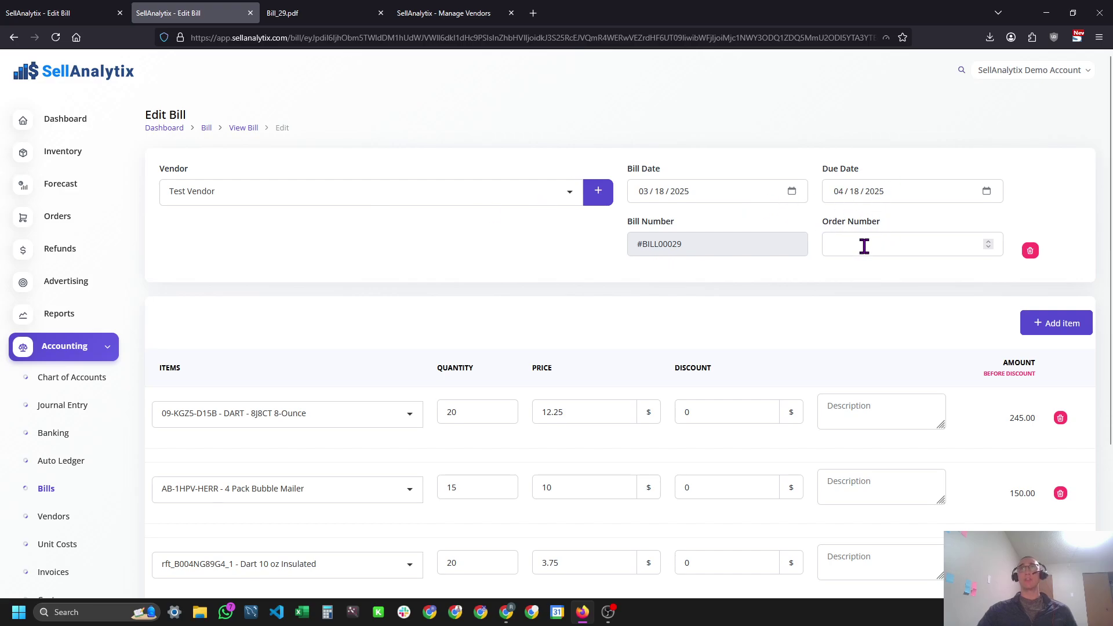
Try a 10.50 bubble mailer price, then return to Manage Bills without updating the bill.
{"action": "scroll", "coordinate": [360, 363], "scroll_direction": "down", "scroll_amount": 3}
{"action": "left_click", "coordinate": [454, 218]}
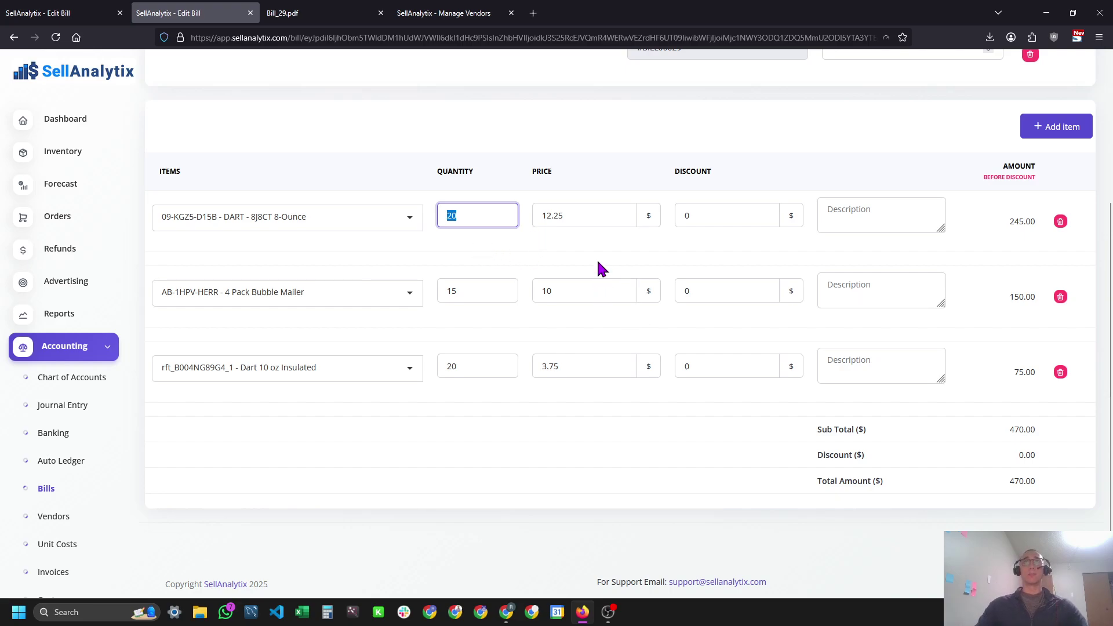
{"action": "left_click", "coordinate": [572, 291]}
{"action": "type", "text": ".50"}
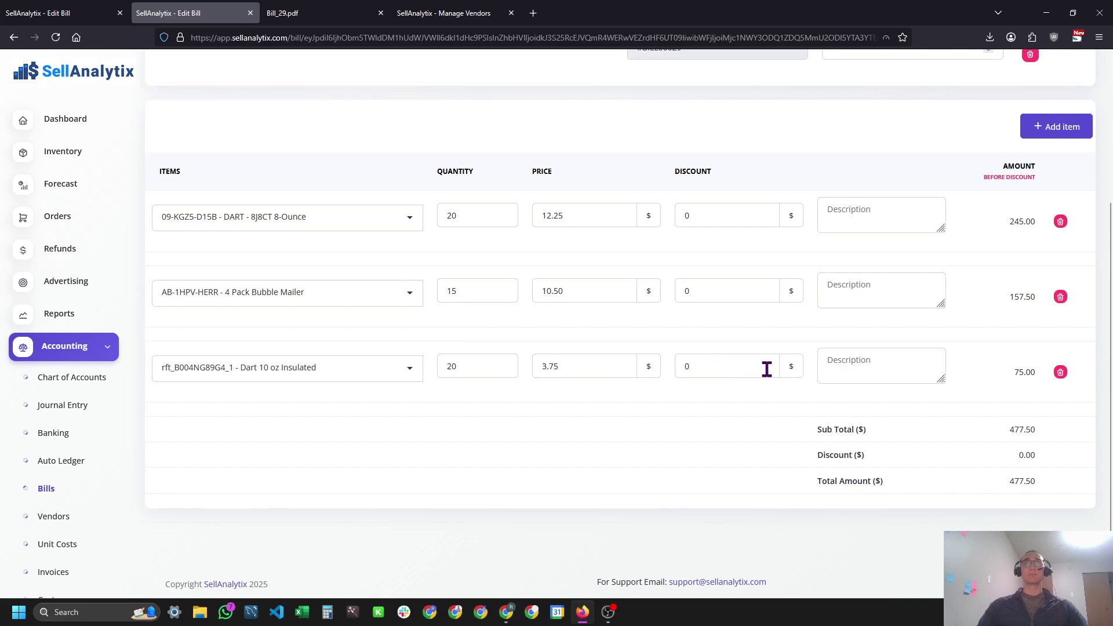
{"action": "scroll", "coordinate": [766, 402], "scroll_direction": "up", "scroll_amount": 2}
{"action": "scroll", "coordinate": [763, 405], "scroll_direction": "down", "scroll_amount": 2}
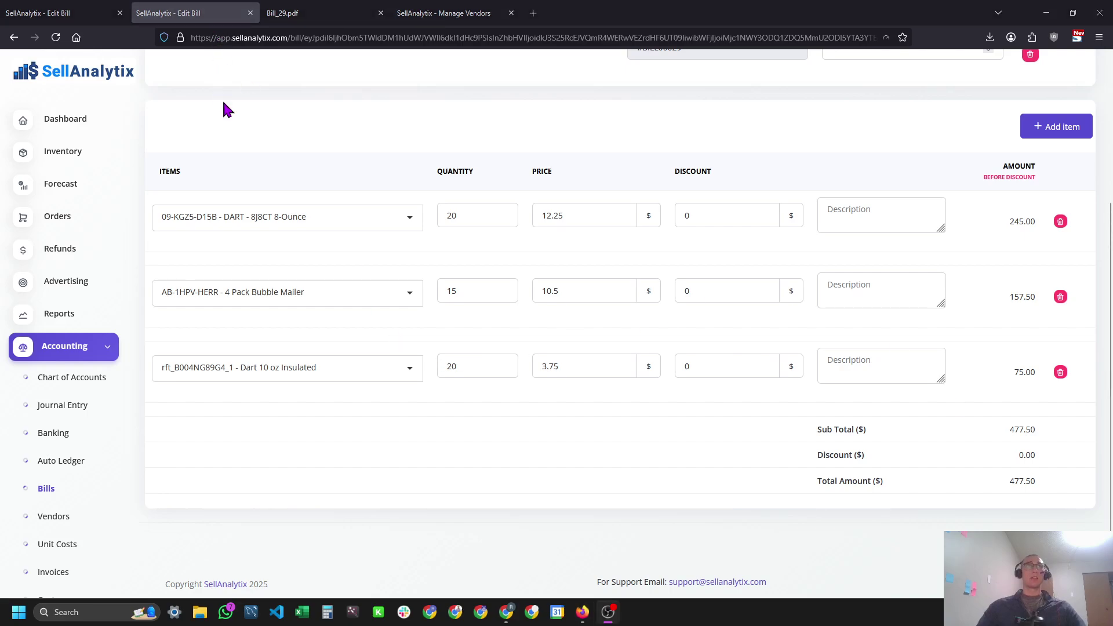
{"action": "left_click", "coordinate": [51, 491]}
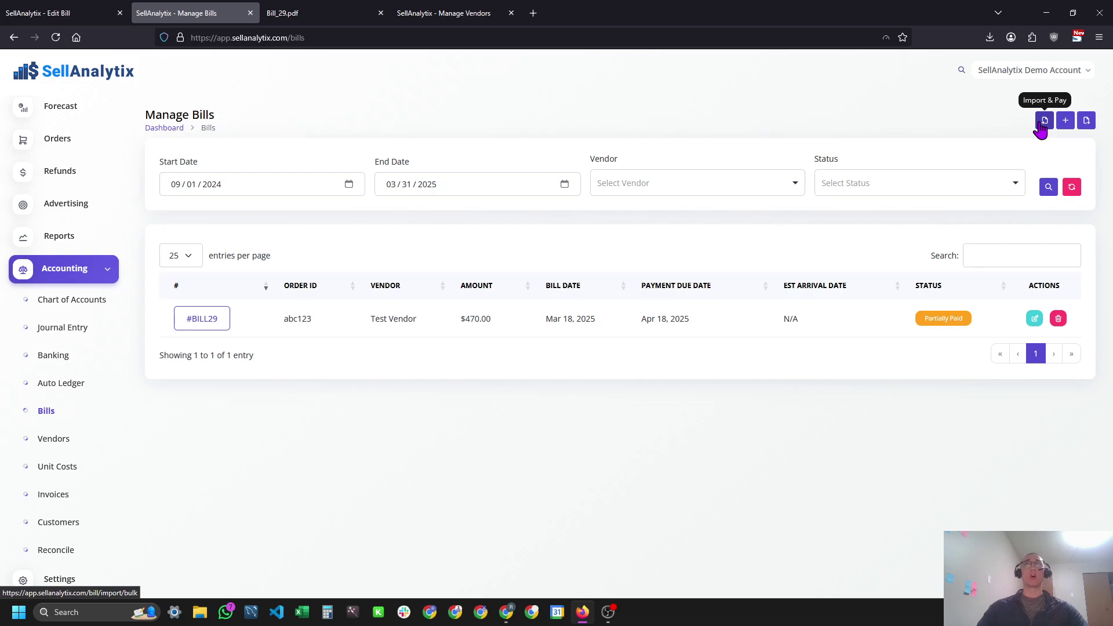
Download DetailsBulkTemplate(3).csv and BulkBillTemplate(8).csv from the Import & Pay Bill page.
{"action": "left_click", "coordinate": [1042, 130]}
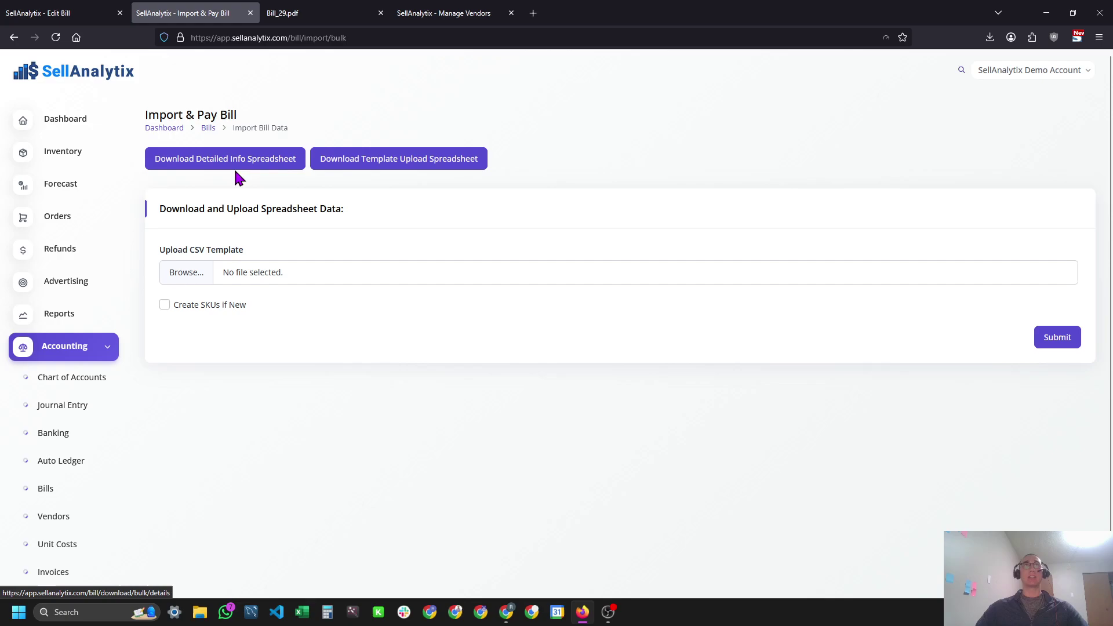
{"action": "left_click", "coordinate": [255, 165]}
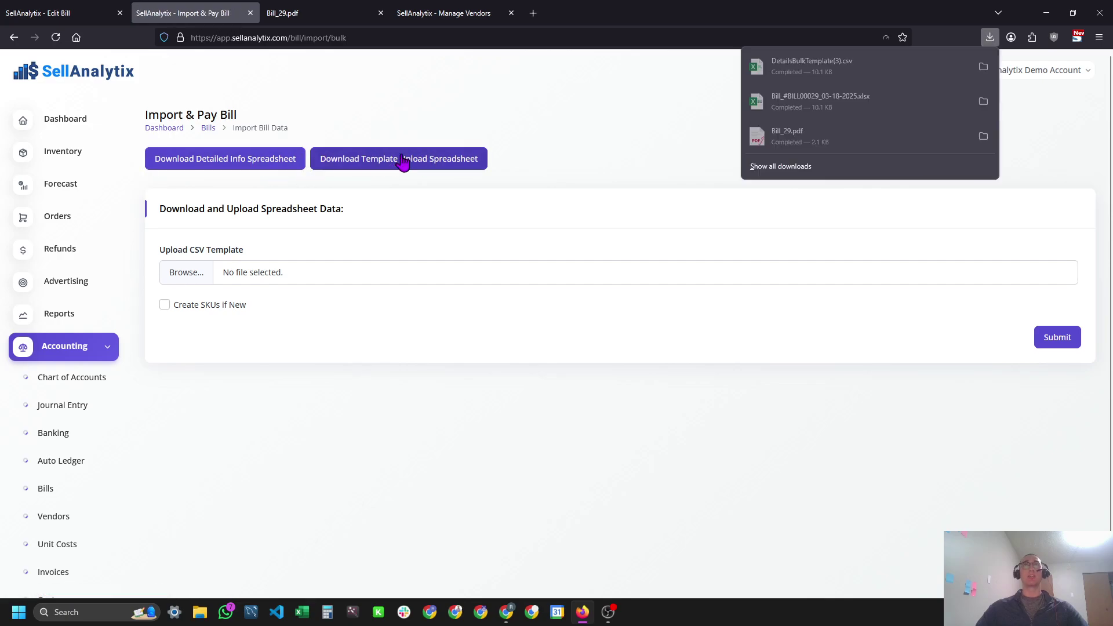
{"action": "left_click", "coordinate": [869, 69]}
{"action": "left_click", "coordinate": [441, 159]}
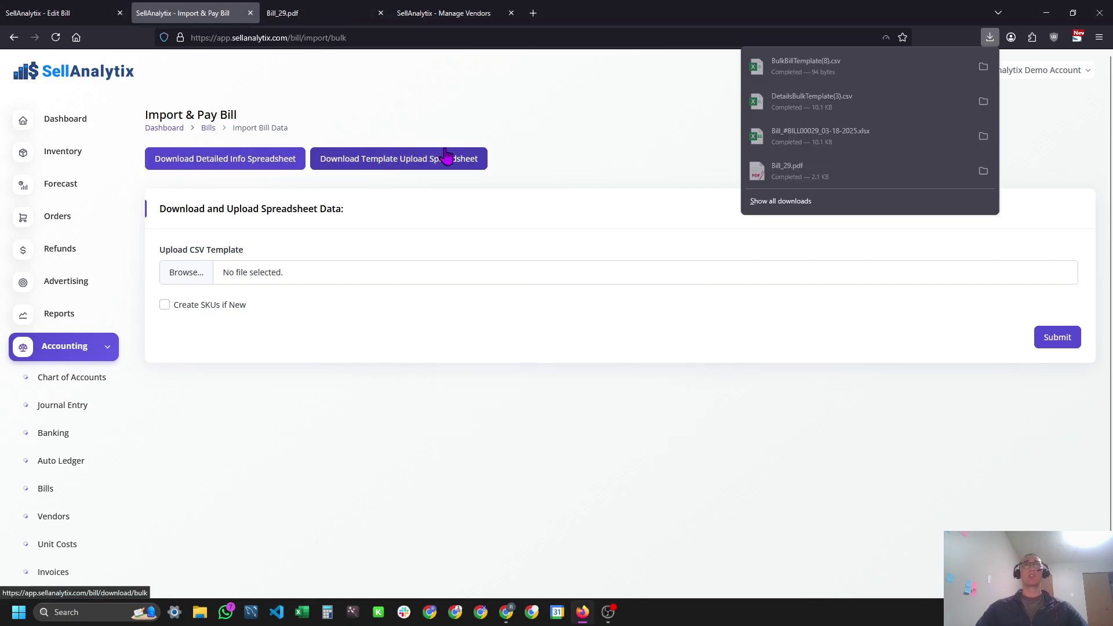
Open BulkBillTemplate(8).csv and browse the SKU, Vendors and Buyers columns in DetailsBulkTemplate(3).csv.
{"action": "left_click", "coordinate": [894, 69]}
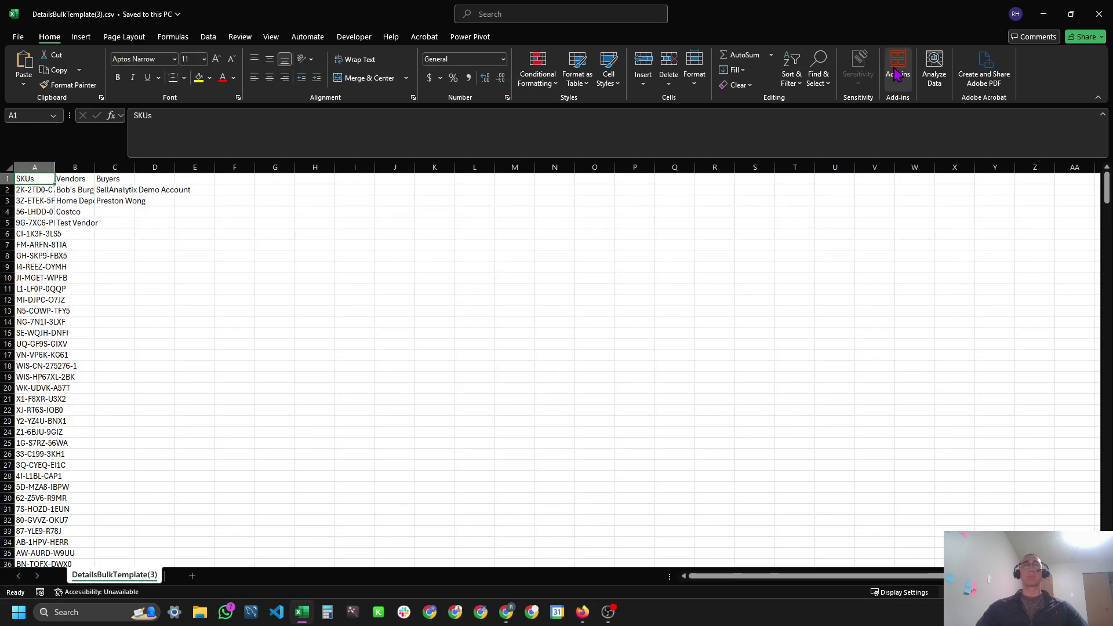
{"action": "key", "text": "alt+Tab"}
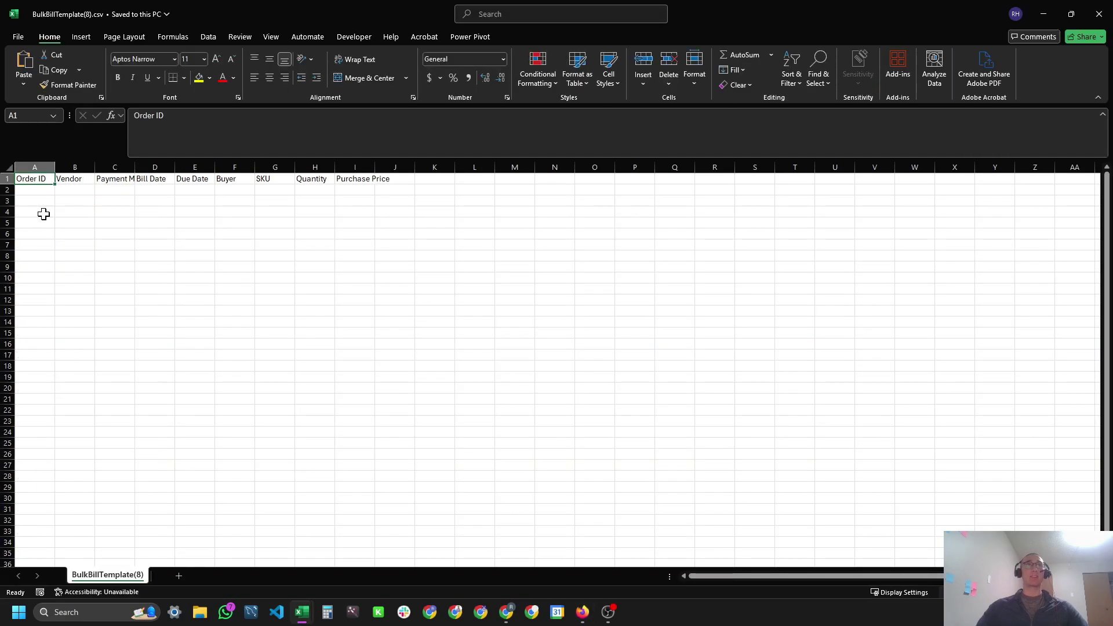
{"action": "key", "text": "alt+Tab"}
{"action": "left_click", "coordinate": [46, 200]}
{"action": "key", "text": "ctrl+Down"}
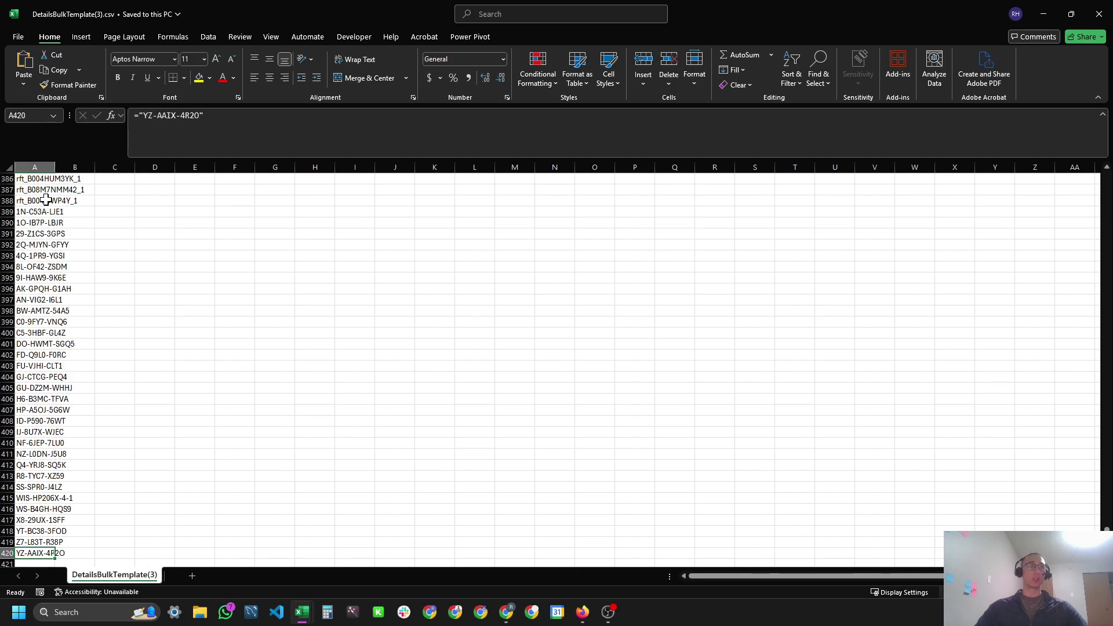
{"action": "key", "text": "ctrl+Up"}
{"action": "key", "text": "Right"}
{"action": "key", "text": "Down"}
{"action": "key", "text": "Down"}
{"action": "key", "text": "Down"}
{"action": "key", "text": "Down"}
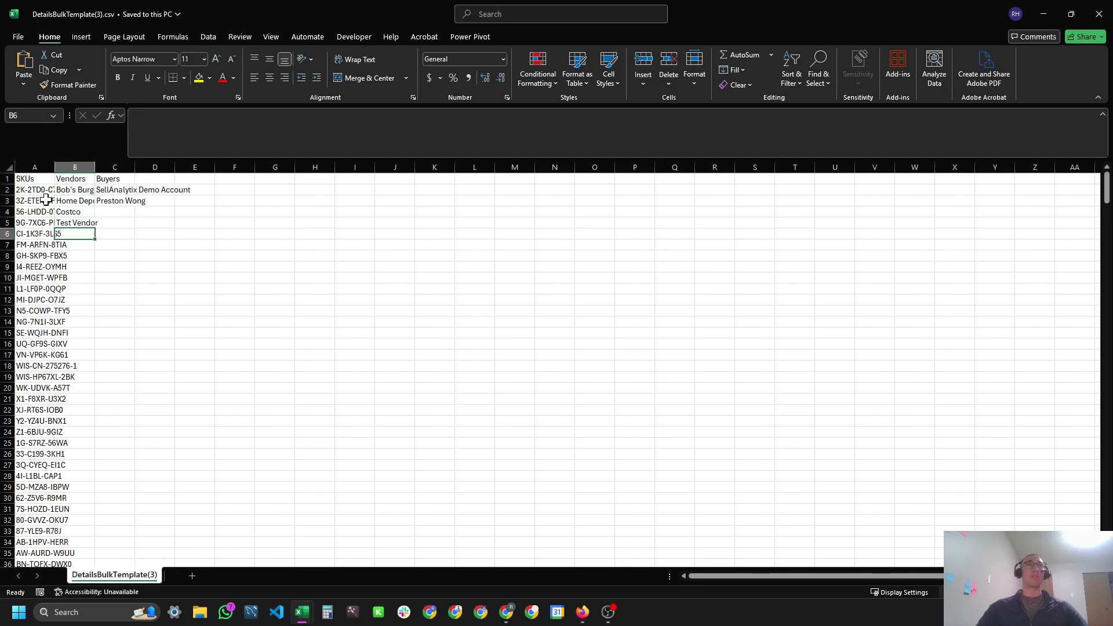
{"action": "key", "text": "Up"}
{"action": "key", "text": "Up"}
{"action": "key", "text": "Up"}
{"action": "key", "text": "Right"}
{"action": "key", "text": "Down"}
{"action": "key", "text": "Up"}
{"action": "key", "text": "Up"}
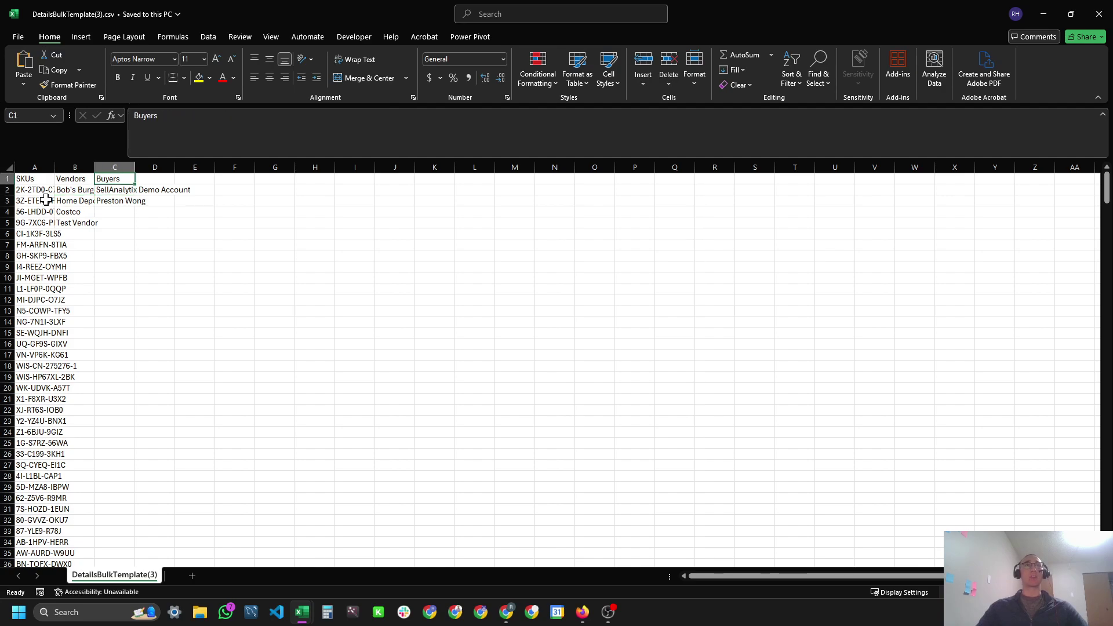
{"action": "key", "text": "Left"}
Check the vendor and buyer entries, including Costco and SellAnalytix Demo Account.
{"action": "key", "text": "Down"}
{"action": "key", "text": "Down"}
{"action": "key", "text": "Right"}
{"action": "key", "text": "Up"}
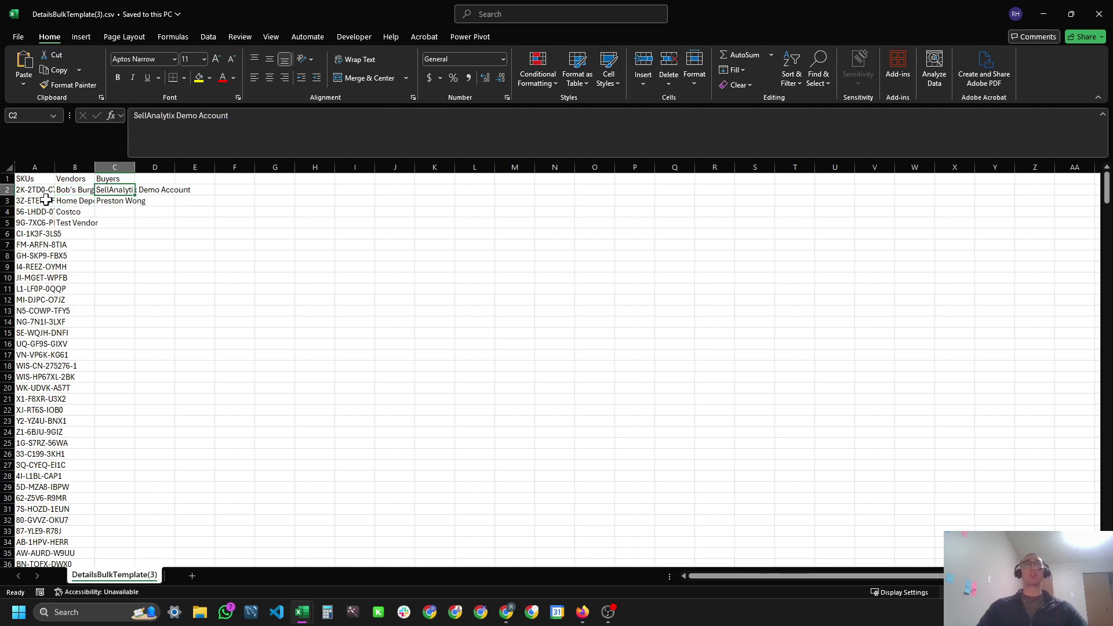
{"action": "key", "text": "Down"}
{"action": "key", "text": "shift+Up"}
{"action": "key", "text": "shift+Down"}
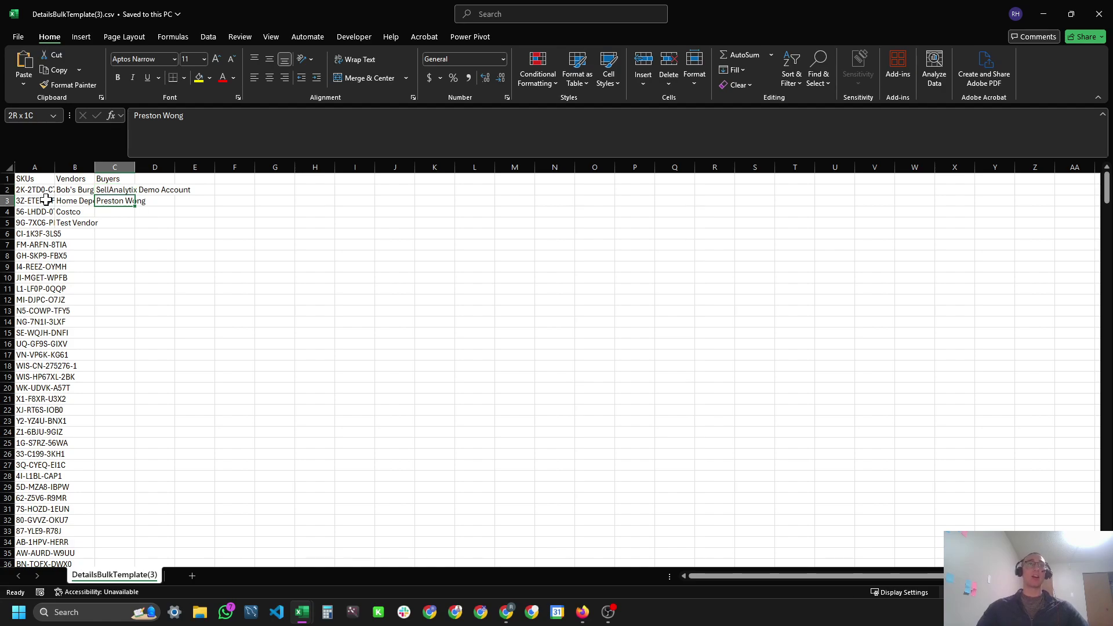
{"action": "scroll", "coordinate": [46, 200], "scroll_direction": "up", "scroll_amount": 10, "text": "ctrl"}
{"action": "scroll", "coordinate": [73, 253], "scroll_direction": "up", "scroll_amount": 1}
{"action": "left_click", "coordinate": [181, 242]}
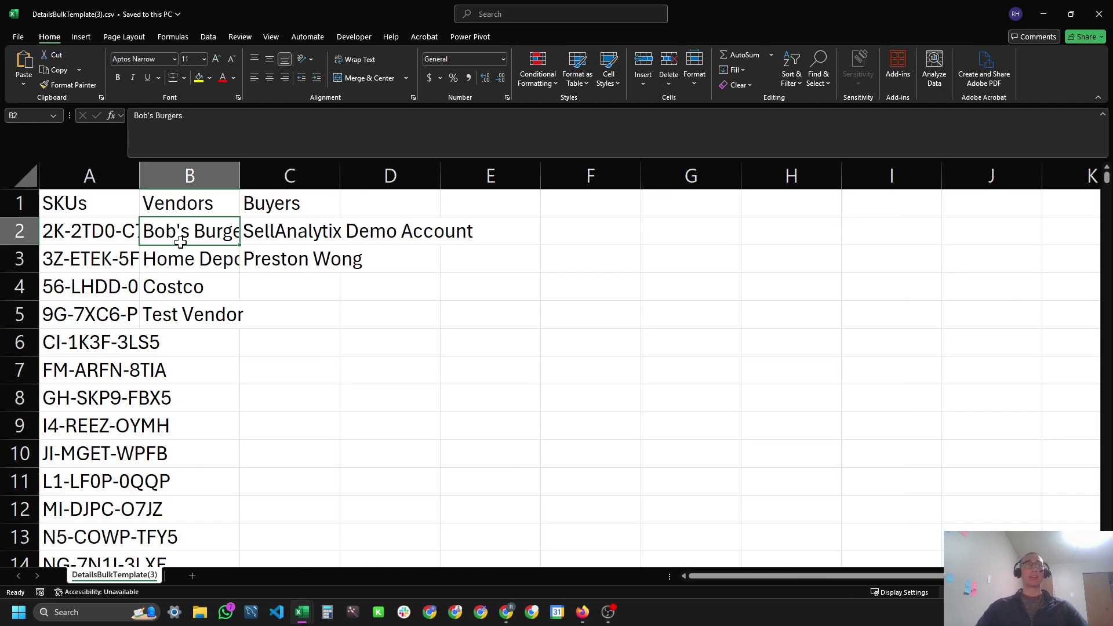
{"action": "left_click", "coordinate": [174, 294]}
Bring up the empty BulkBillTemplate(8).csv headed Order ID through Purchase Price.
{"action": "key", "text": "alt+Tab"}
{"action": "left_click", "coordinate": [564, 211]}
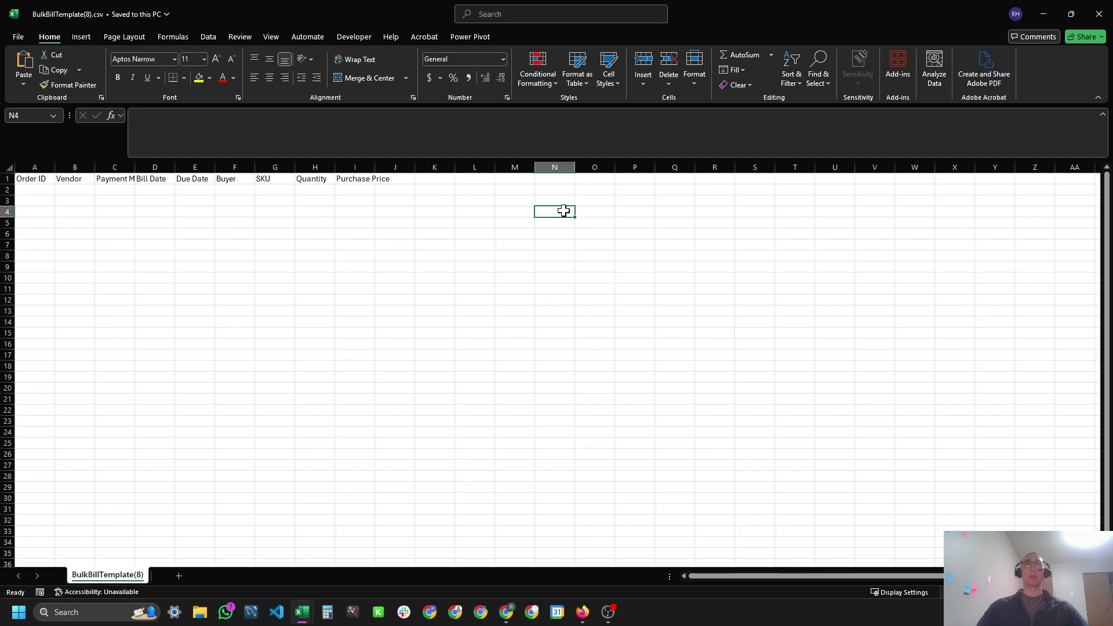
{"action": "scroll", "coordinate": [59, 185], "scroll_direction": "up", "scroll_amount": 10, "text": "ctrl"}
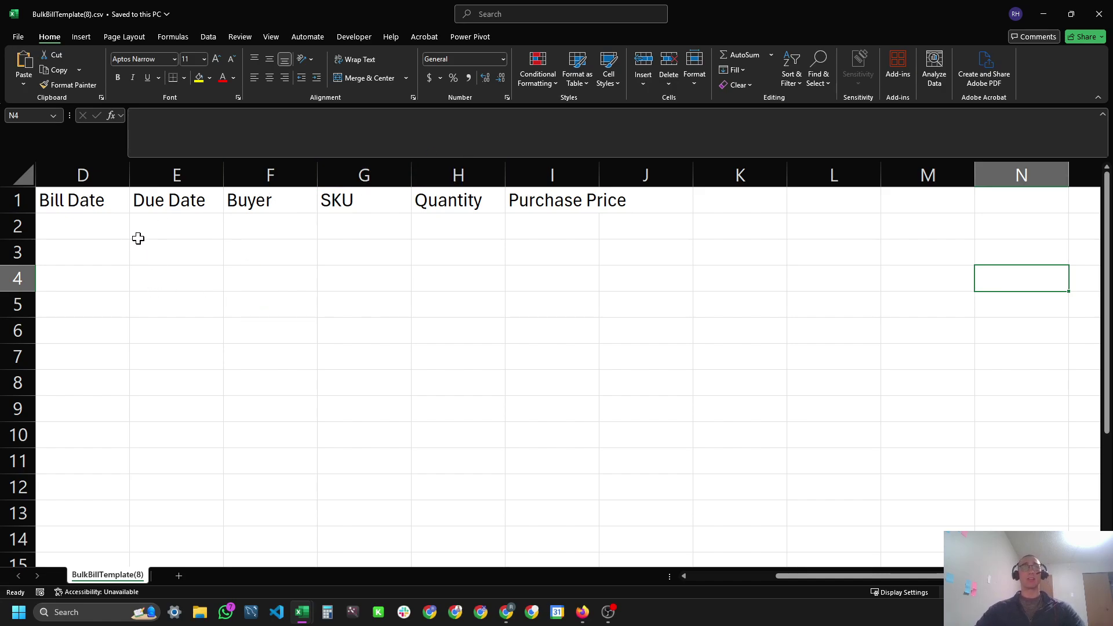
{"action": "scroll", "coordinate": [179, 255], "scroll_direction": "left", "scroll_amount": 3}
Enter order ID ABC1233 in A2:A4 and xyz500 in A5:A6.
{"action": "left_click", "coordinate": [95, 220]}
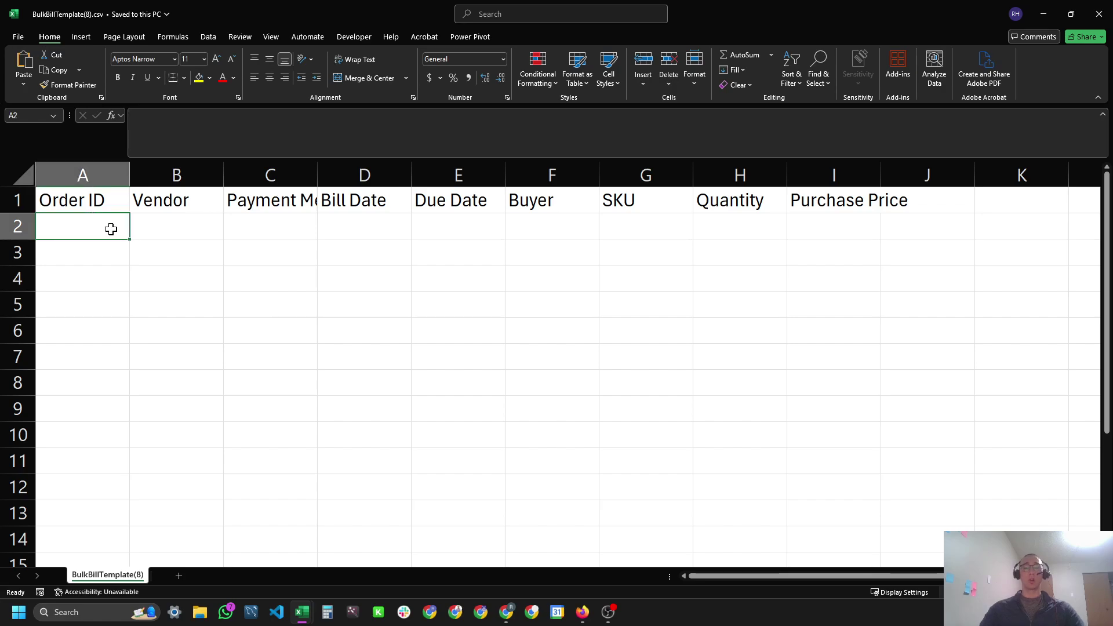
{"action": "type", "text": "ABC"}
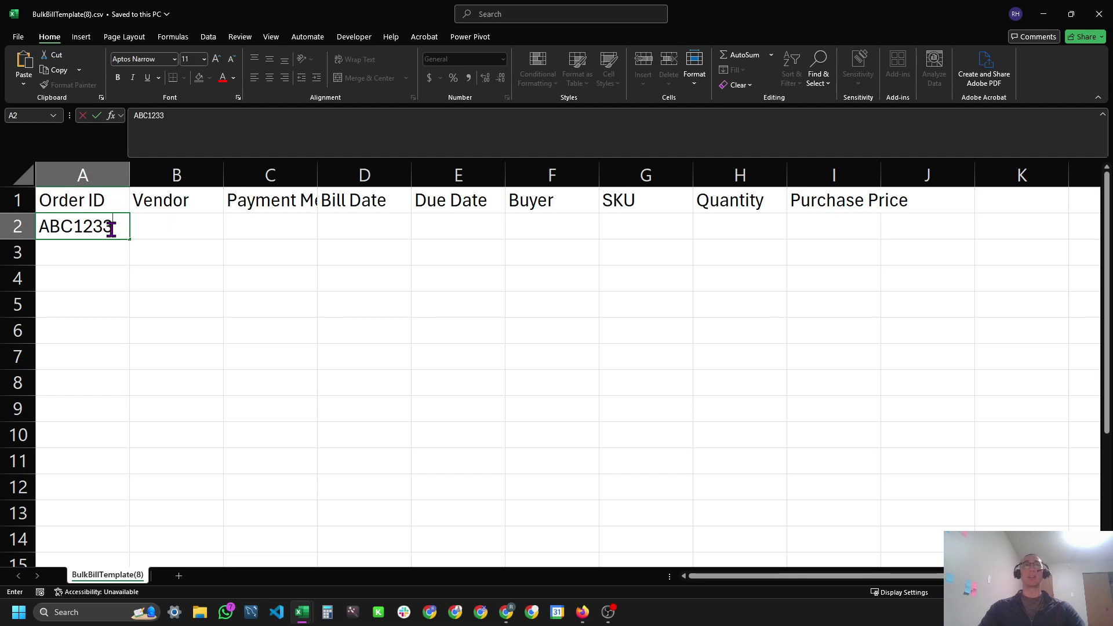
{"action": "type", "text": "1233"}
{"action": "key", "text": "Return"}
{"action": "left_click", "coordinate": [110, 227]}
{"action": "key", "text": "shift+Down"}
{"action": "key", "text": "shift+Down"}
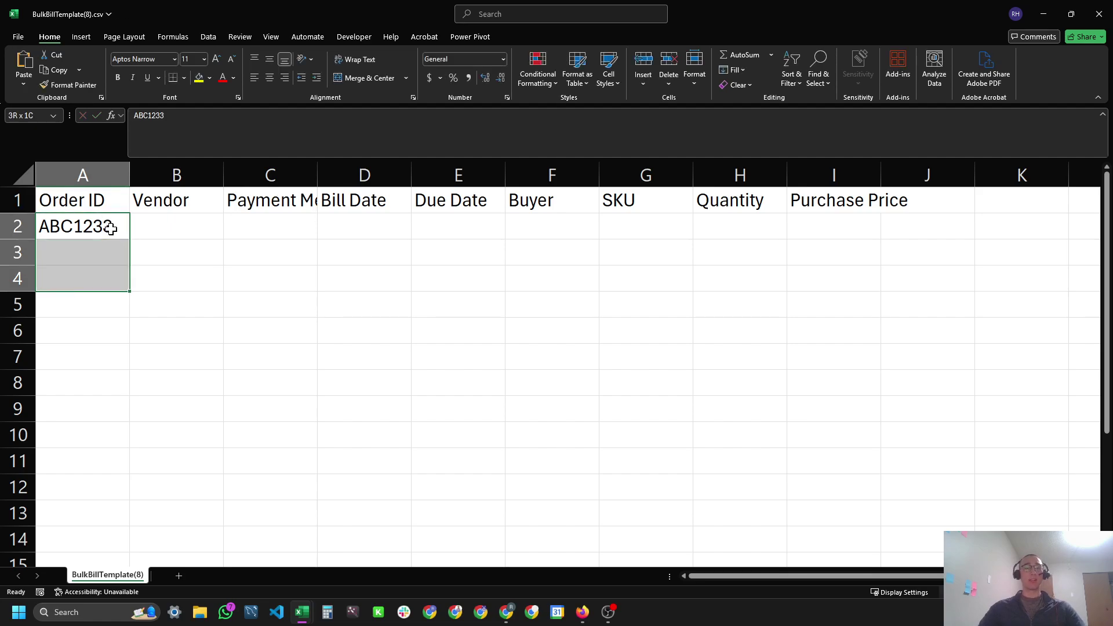
{"action": "key", "text": "ctrl+d"}
{"action": "left_click_drag", "start_coordinate": [109, 227], "coordinate": [106, 283]}
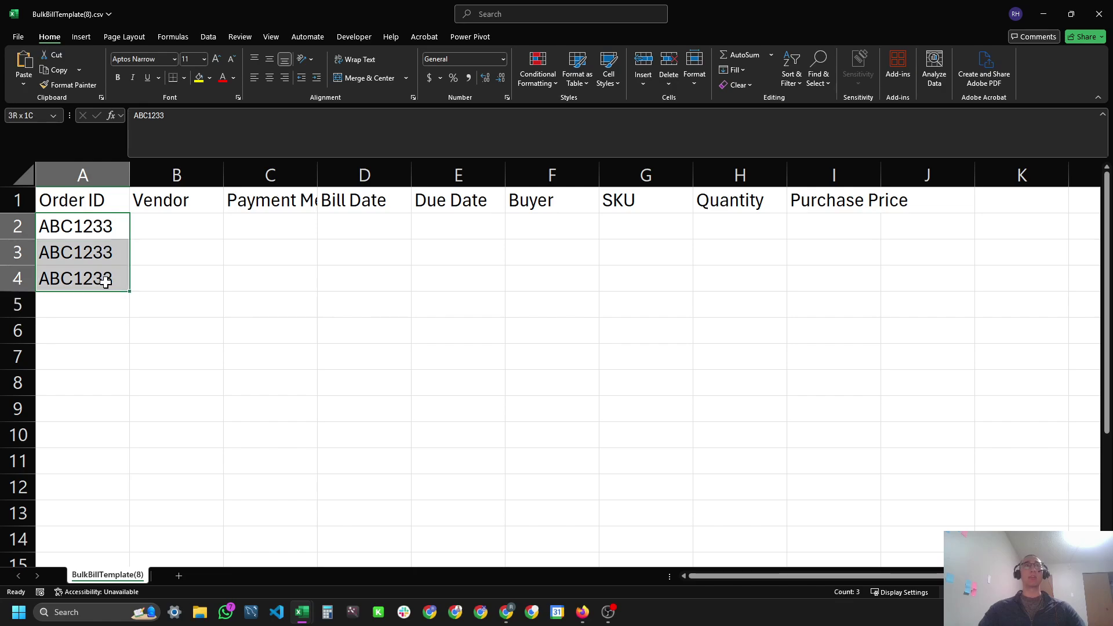
{"action": "left_click", "coordinate": [107, 301]}
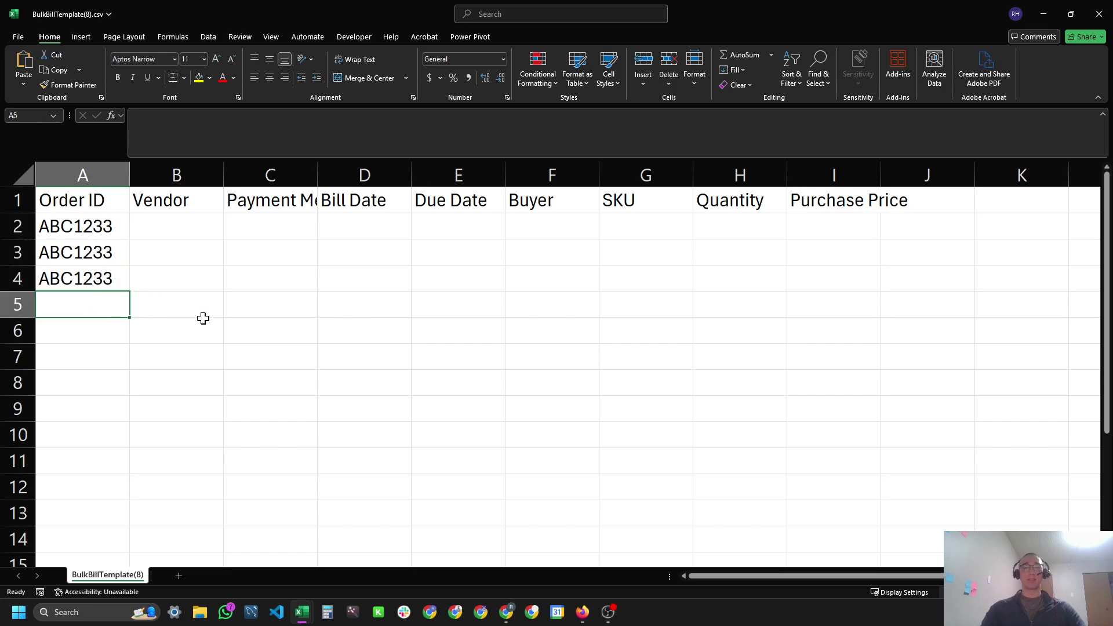
{"action": "type", "text": "xyz"}
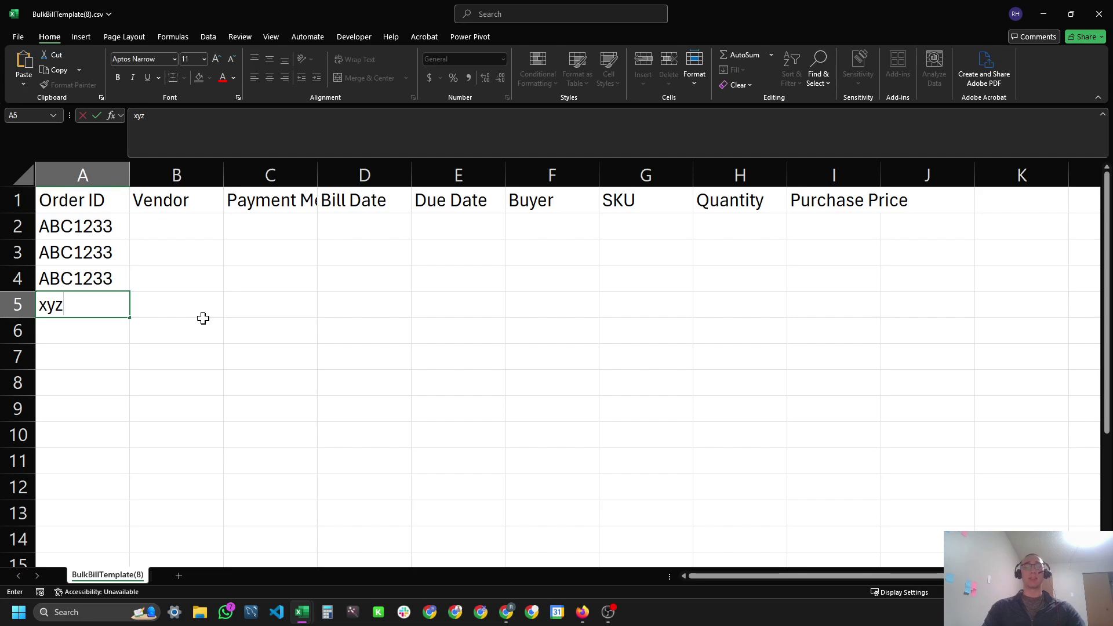
{"action": "type", "text": "500"}
{"action": "key", "text": "Return"}
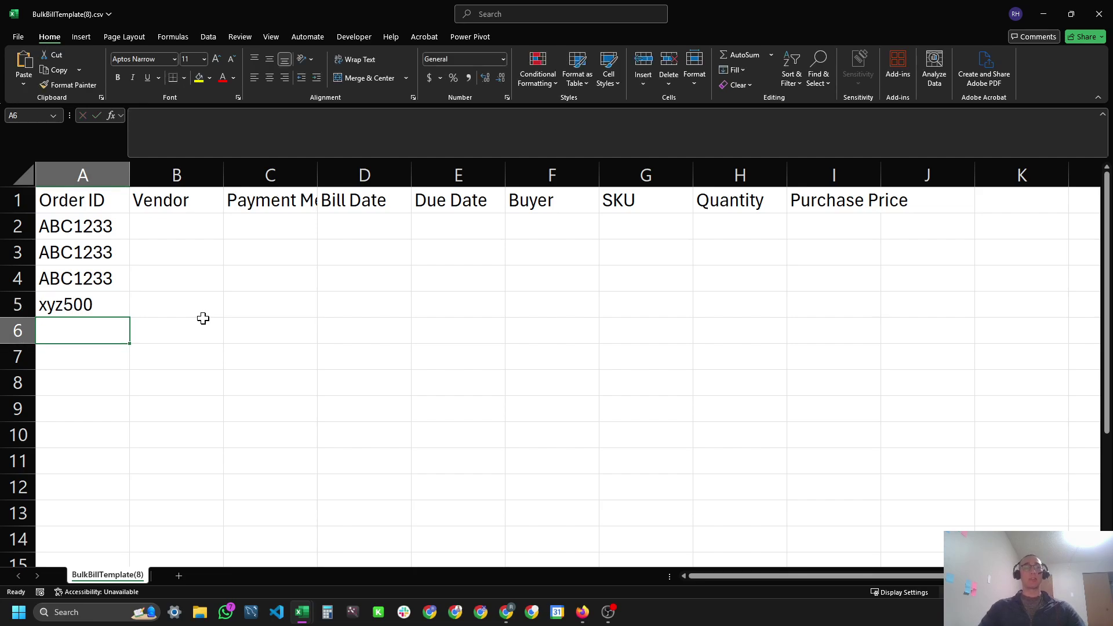
{"action": "key", "text": "ctrl+d"}
Copy vendor Bob's Burgers into B2 and Costco into B5 from the vendor list workbook.
{"action": "key", "text": "alt+Tab"}
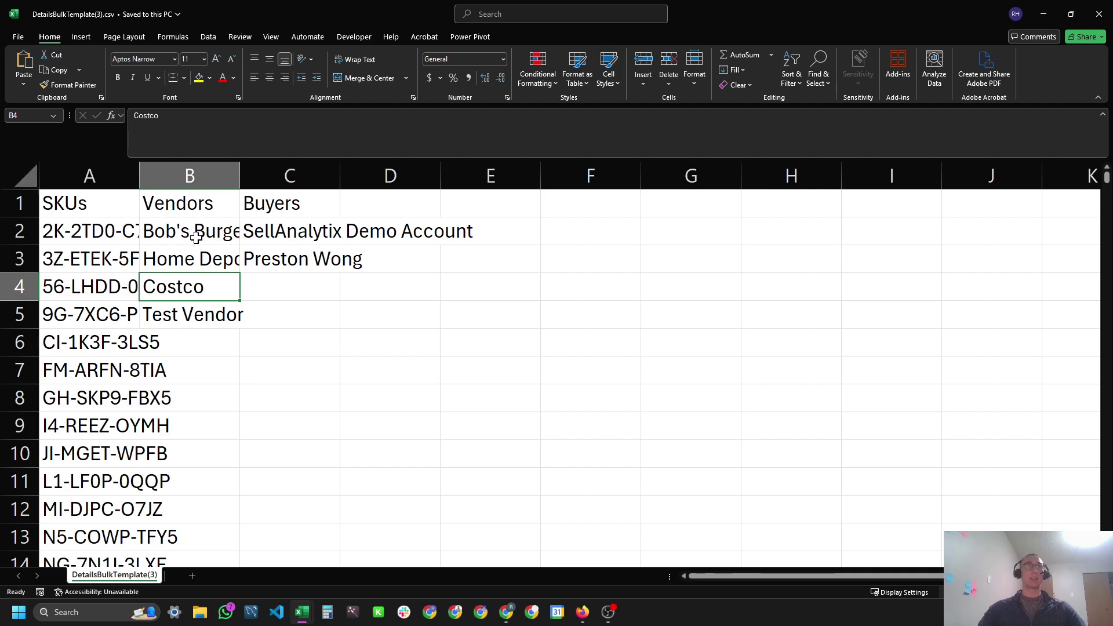
{"action": "left_click", "coordinate": [198, 222]}
{"action": "key", "text": "ctrl+c"}
{"action": "key", "text": "alt+Tab"}
{"action": "left_click", "coordinate": [174, 226]}
{"action": "key", "text": "ctrl+v"}
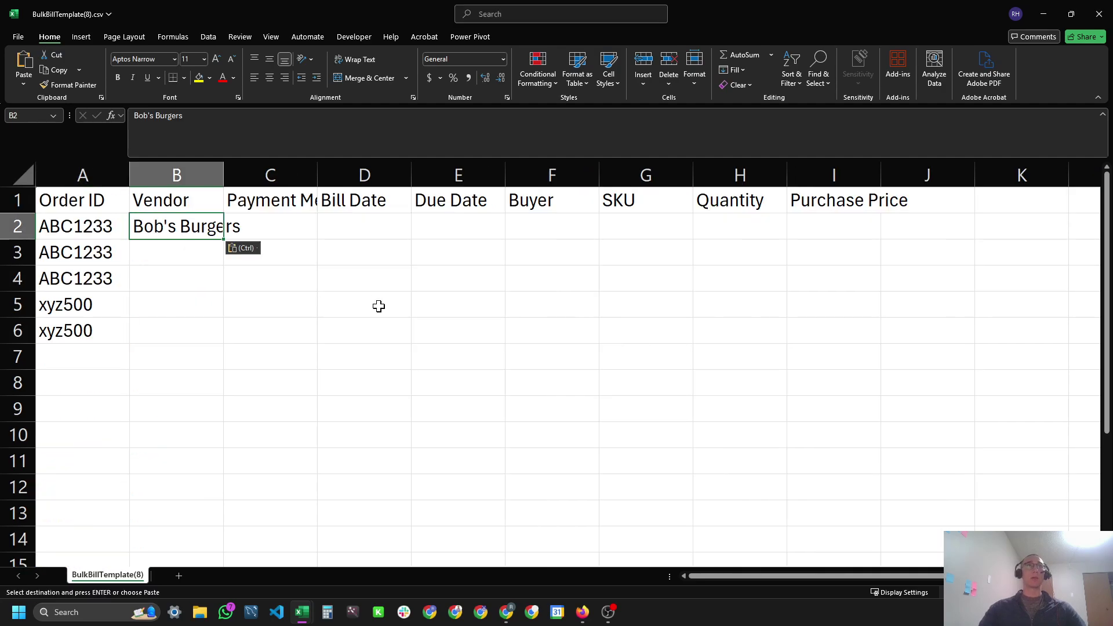
{"action": "key", "text": "alt+Tab"}
{"action": "left_click", "coordinate": [206, 267]}
{"action": "left_click", "coordinate": [193, 295]}
{"action": "key", "text": "ctrl+c"}
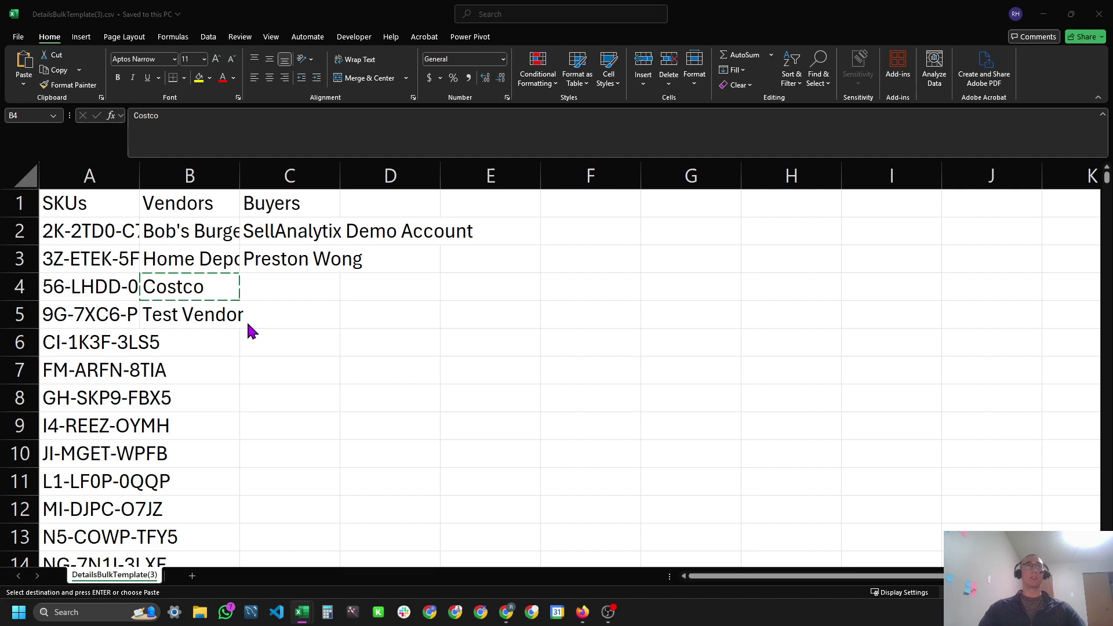
{"action": "key", "text": "alt+Tab"}
{"action": "left_click", "coordinate": [176, 304]}
{"action": "key", "text": "ctrl+v"}
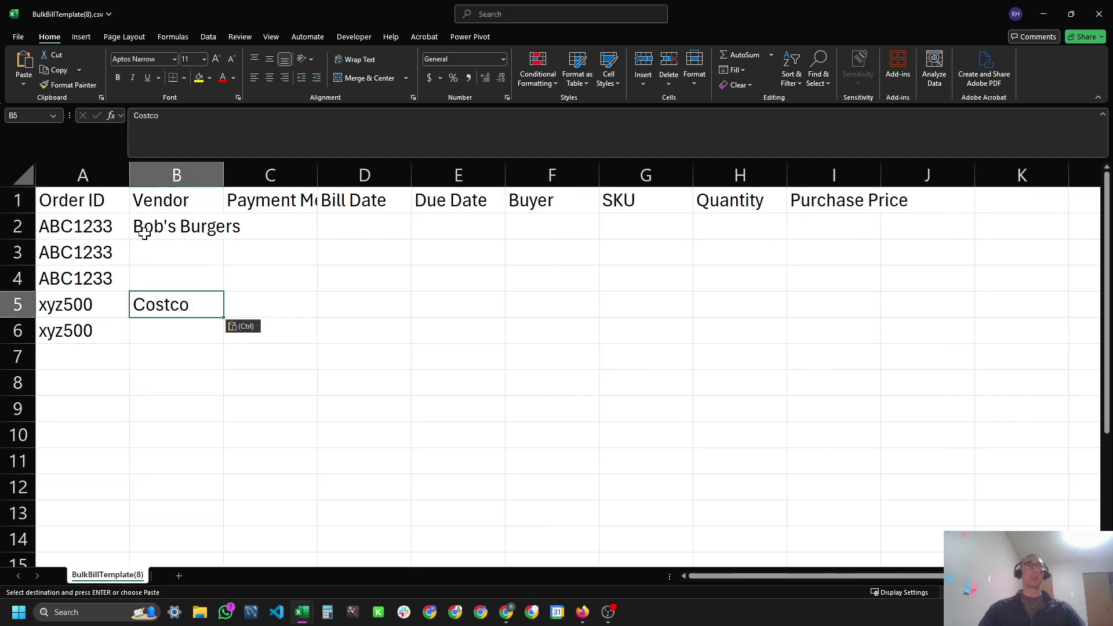
{"action": "left_click_drag", "start_coordinate": [144, 232], "coordinate": [64, 273]}
Enter bill date 3/18/2025 and due date 4/15/2025 in D2:E2, then copy both into row 5.
{"action": "left_click", "coordinate": [307, 219]}
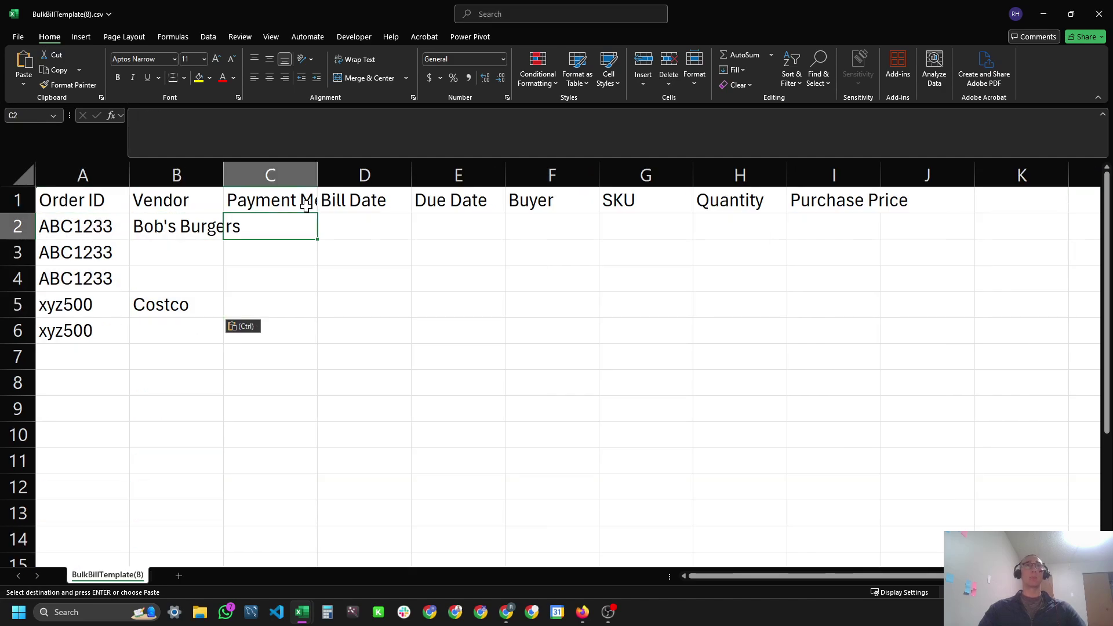
{"action": "left_click", "coordinate": [306, 204]}
{"action": "left_click", "coordinate": [353, 229]}
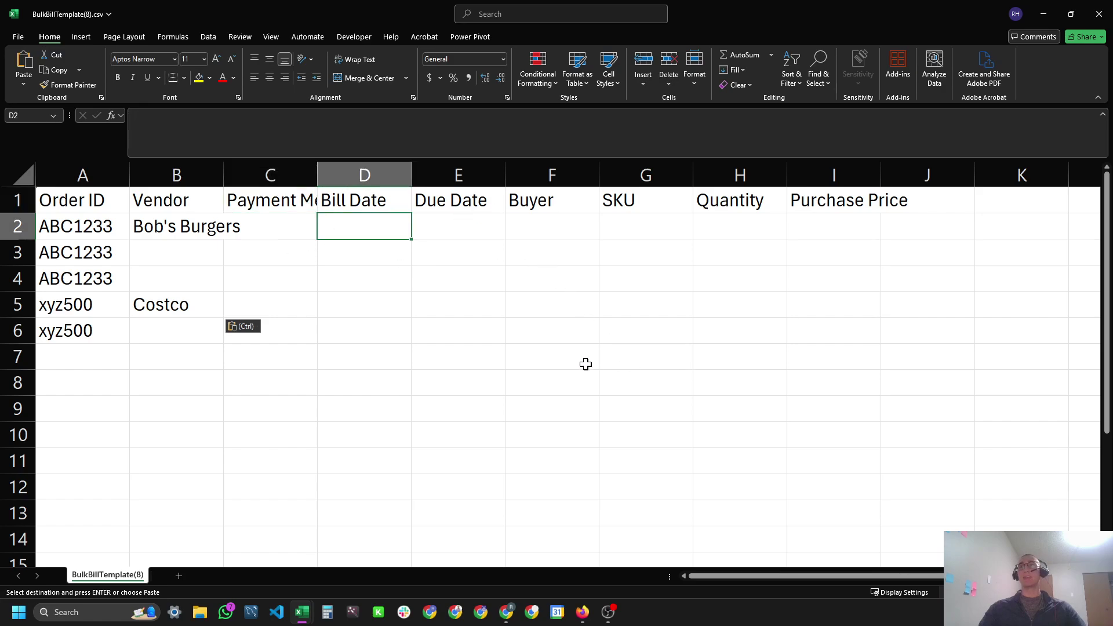
{"action": "key", "text": "ctrl+semicolon"}
{"action": "key", "text": "Tab"}
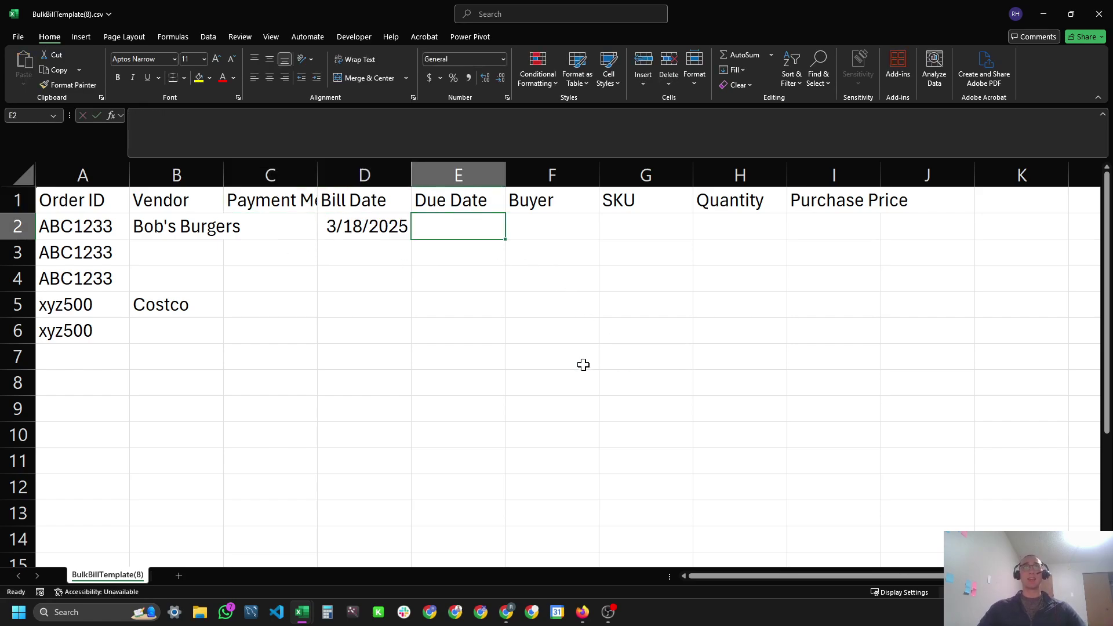
{"action": "type", "text": "4/15/2025"}
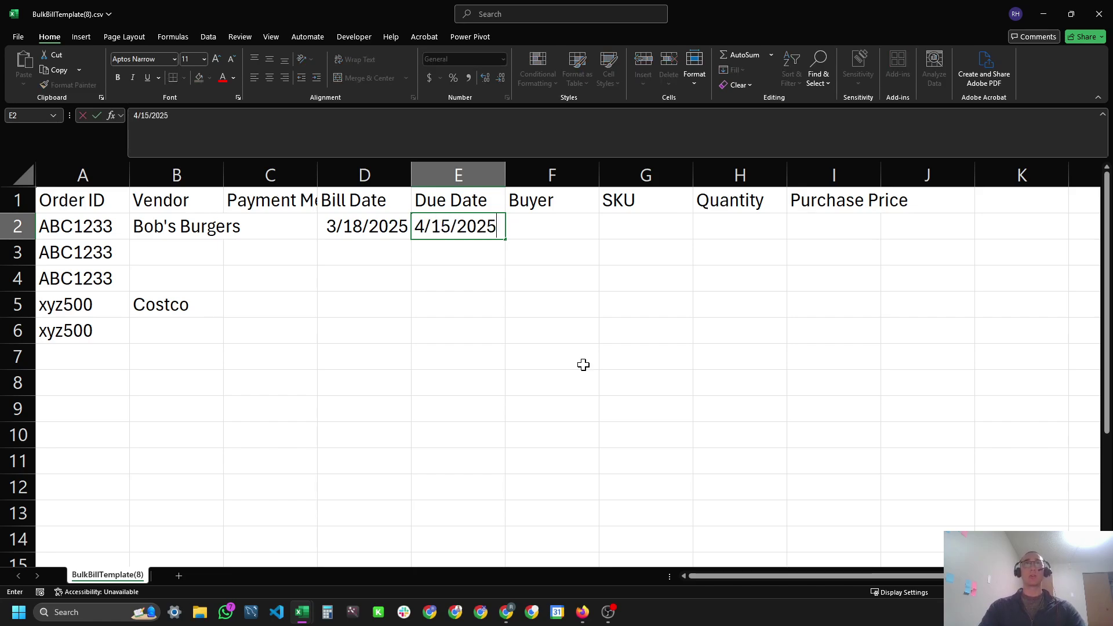
{"action": "key", "text": "Return"}
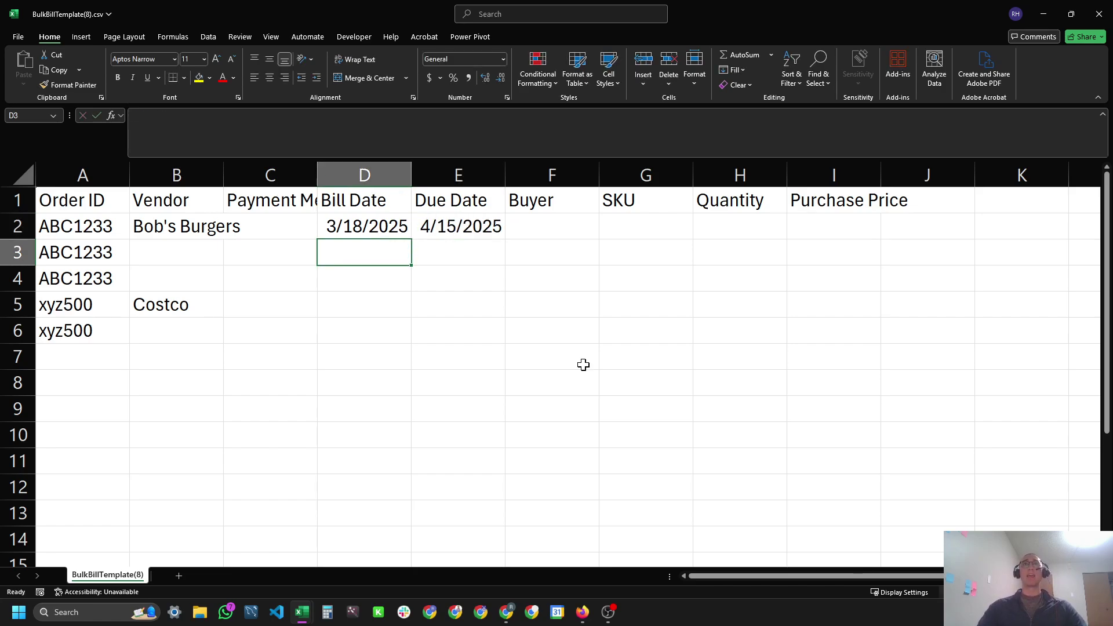
{"action": "left_click_drag", "start_coordinate": [367, 226], "coordinate": [472, 227]}
{"action": "key", "text": "ctrl+c"}
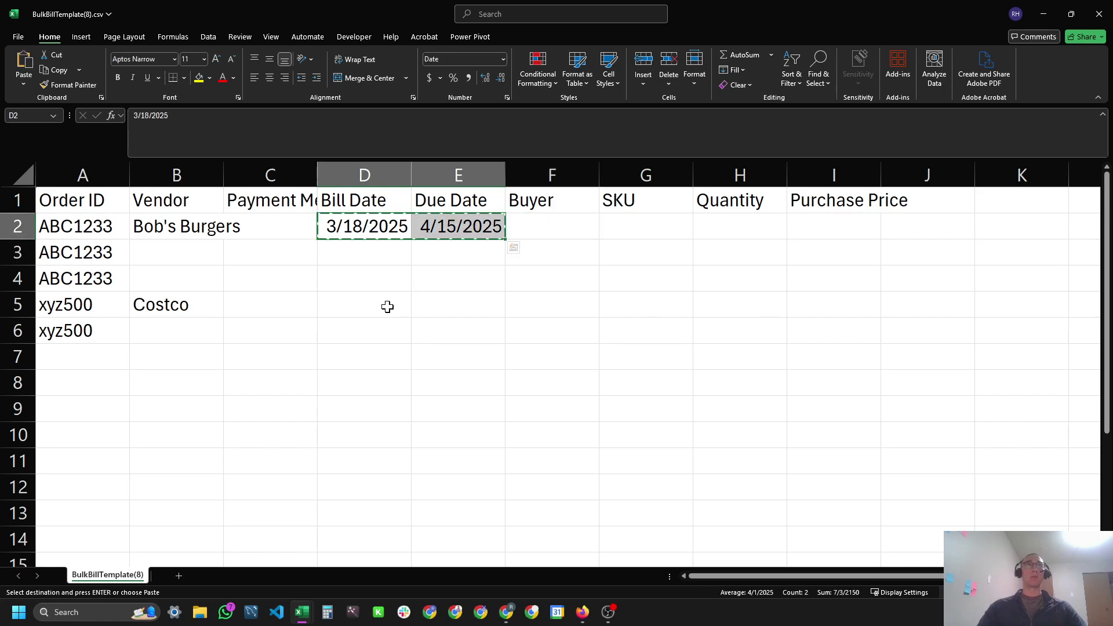
{"action": "left_click", "coordinate": [367, 306]}
{"action": "key", "text": "ctrl+v"}
Paste the SKU list from DetailsBulkTemplate into column G starting at G2.
{"action": "left_click", "coordinate": [587, 231]}
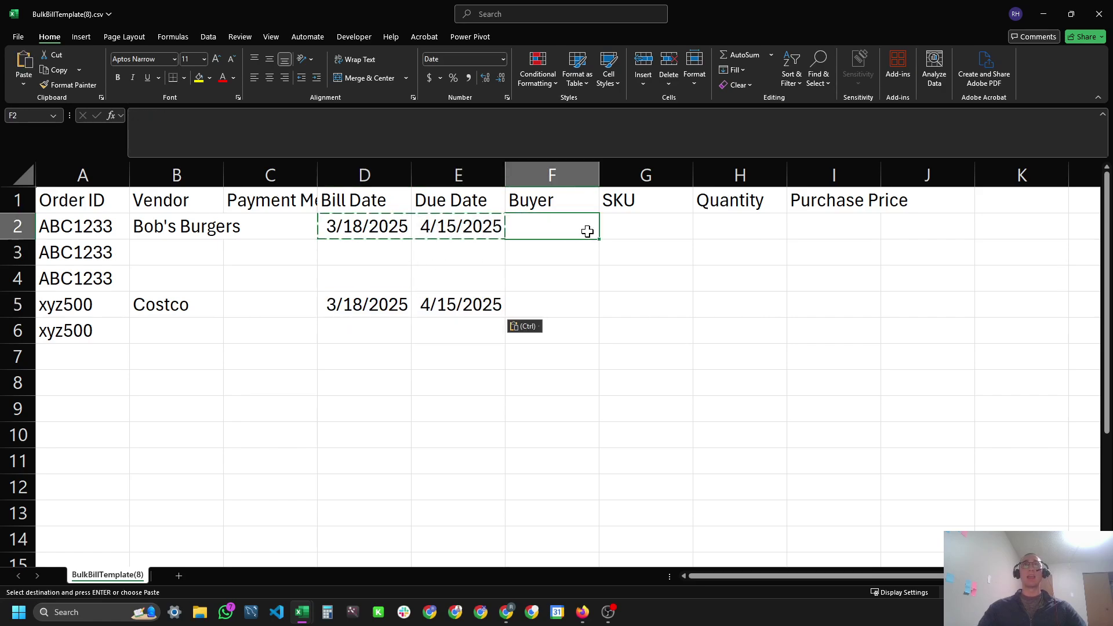
{"action": "left_click", "coordinate": [618, 267]}
{"action": "key", "text": "Escape"}
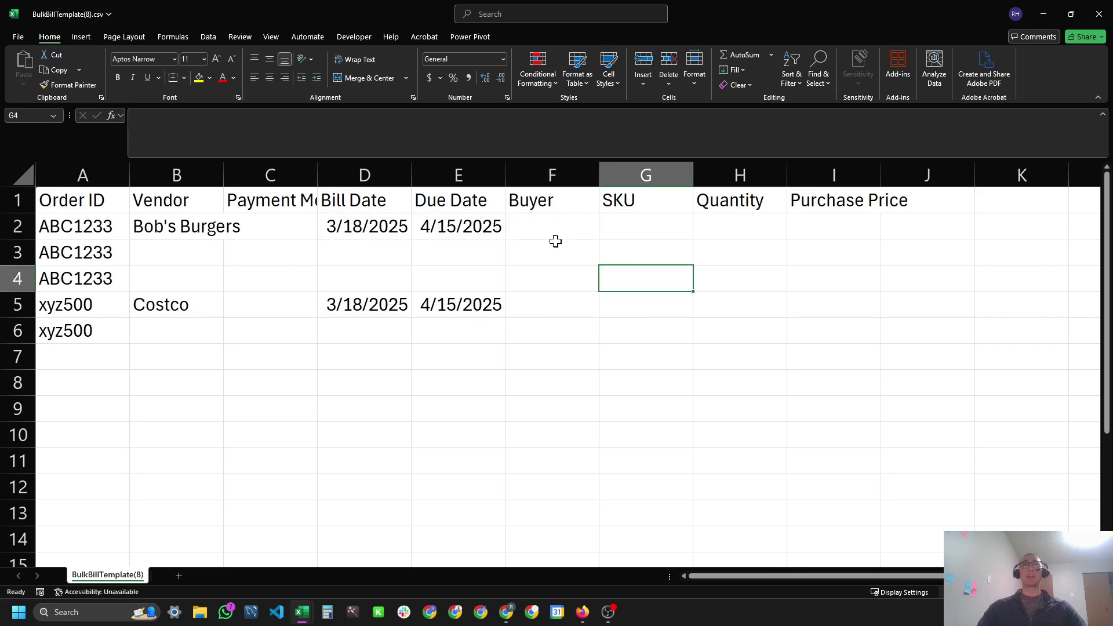
{"action": "left_click", "coordinate": [525, 225]}
{"action": "left_click", "coordinate": [635, 225]}
{"action": "key", "text": "alt+Tab"}
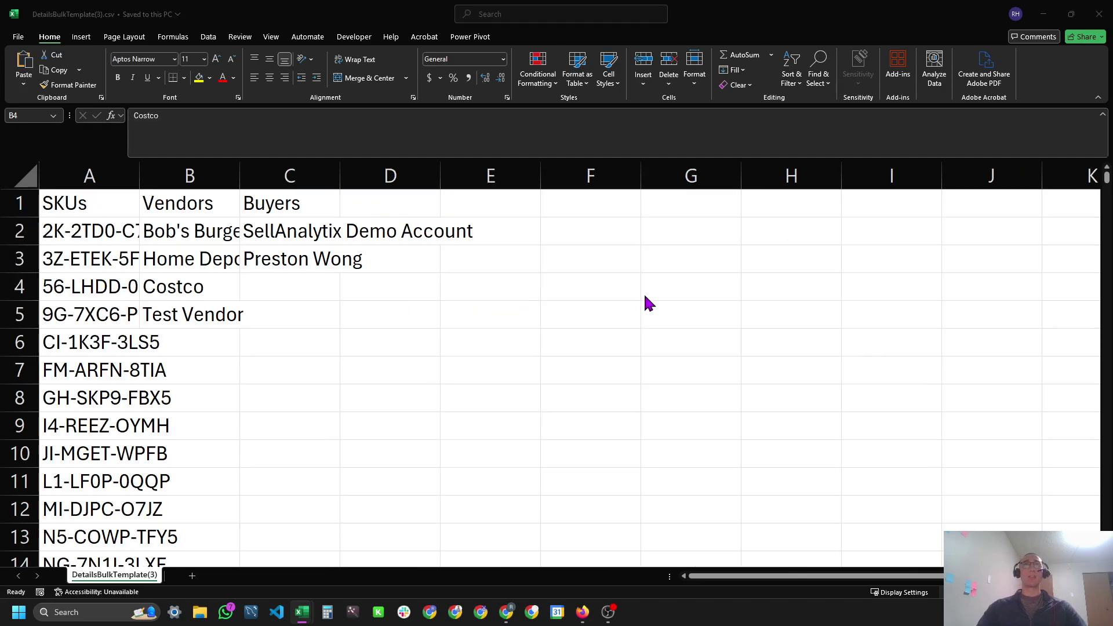
{"action": "left_click_drag", "start_coordinate": [96, 289], "coordinate": [90, 482]}
{"action": "key", "text": "ctrl+c"}
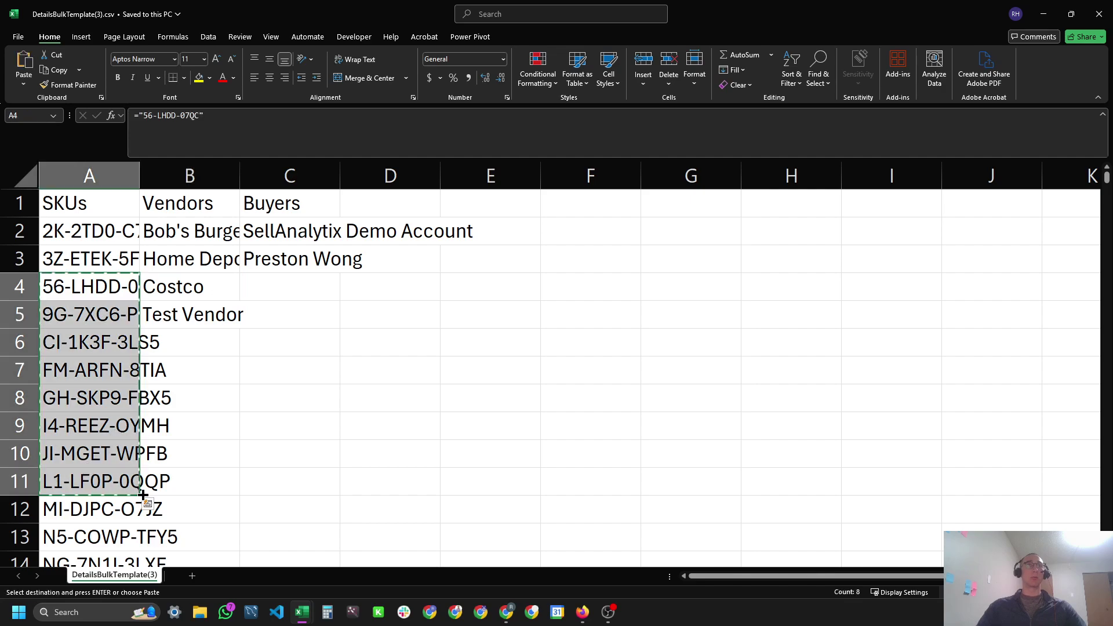
{"action": "key", "text": "alt+Tab"}
{"action": "key", "text": "ctrl+v"}
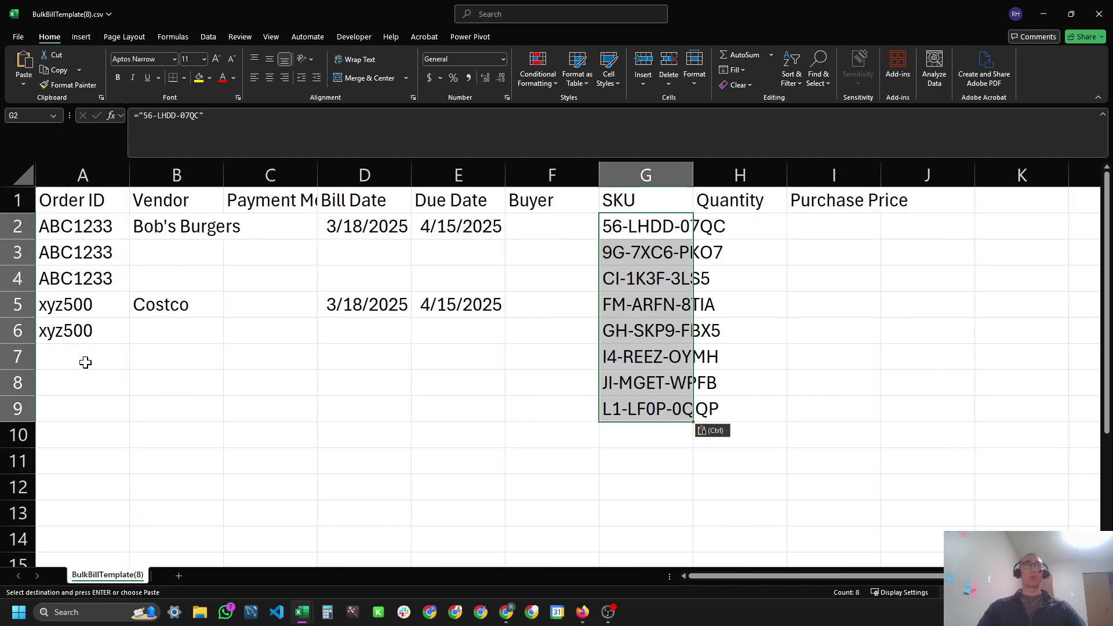
{"action": "left_click_drag", "start_coordinate": [85, 362], "coordinate": [777, 443]}
{"action": "key", "text": "Delete"}
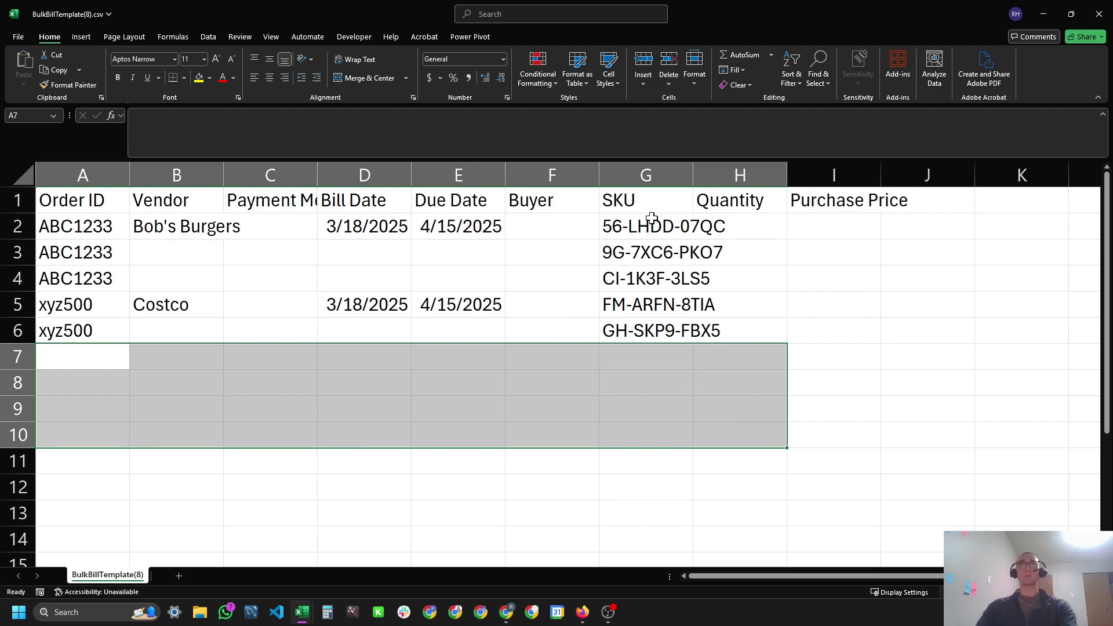
{"action": "left_click", "coordinate": [652, 217]}
{"action": "left_click", "coordinate": [742, 228]}
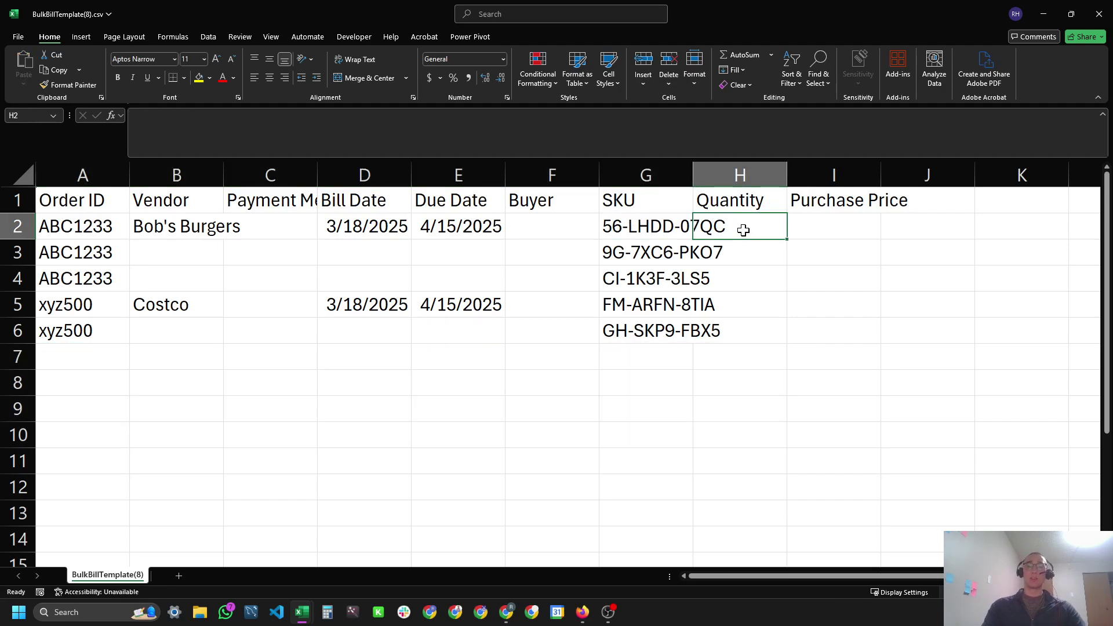
{"action": "type", "text": "=randb"}
{"action": "key", "text": "Tab"}
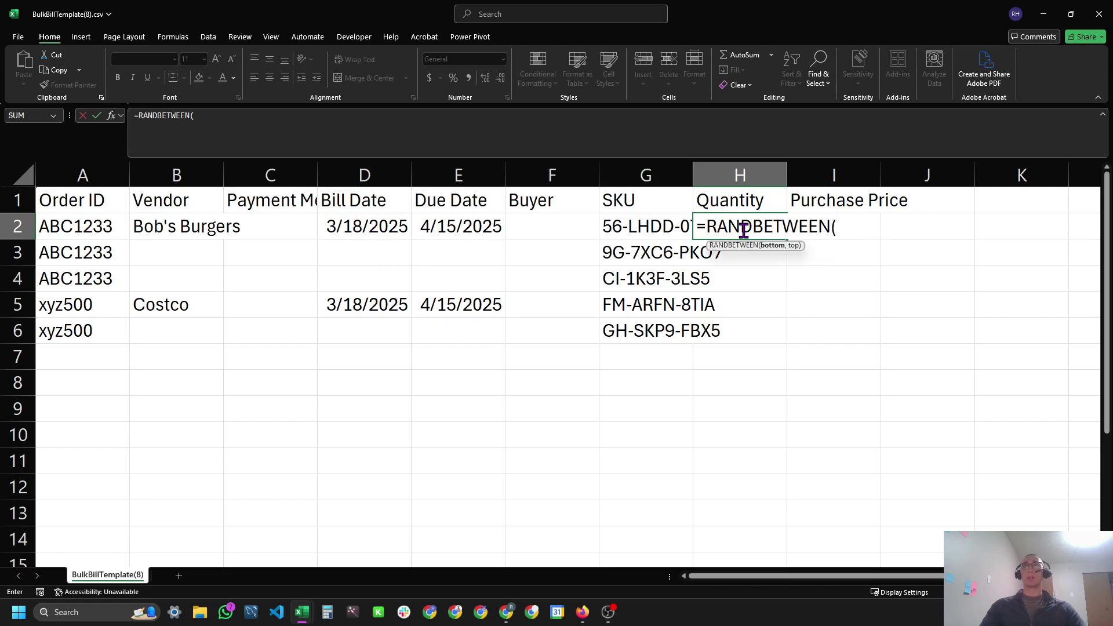
{"action": "type", "text": "1,20"}
{"action": "key", "text": "Return"}
{"action": "left_click", "coordinate": [744, 230]}
{"action": "key", "text": "shift+Right"}
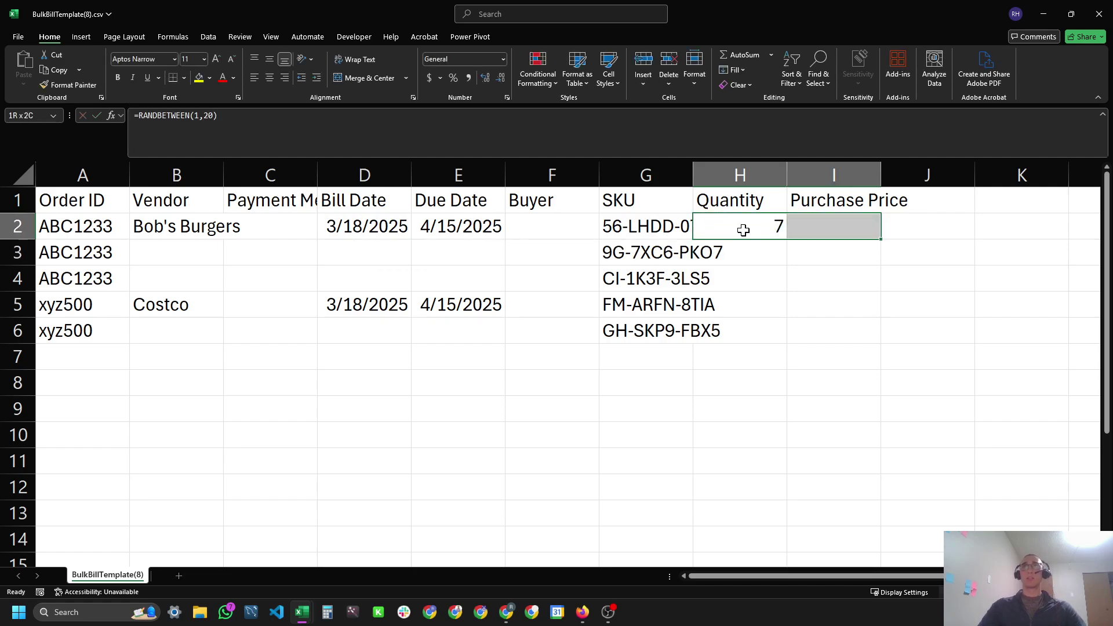
{"action": "key", "text": "ctrl+r"}
{"action": "key", "text": "shift+Down"}
{"action": "key", "text": "shift+Down"}
{"action": "key", "text": "shift+Down"}
{"action": "key", "text": "shift+Down"}
{"action": "key", "text": "ctrl+d"}
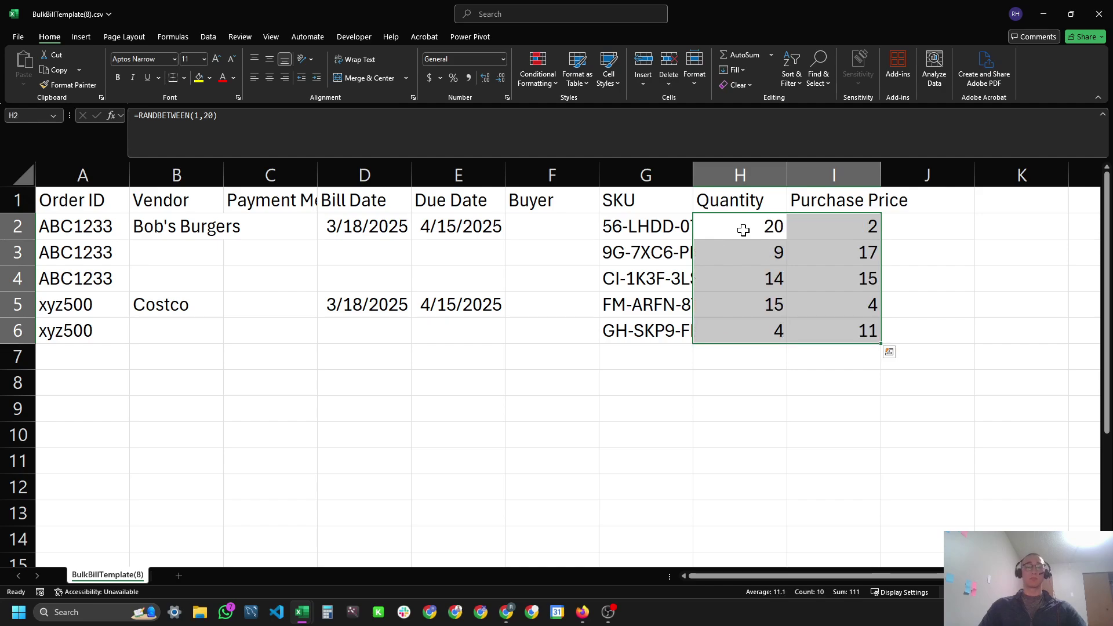
{"action": "key", "text": "ctrl+c"}
{"action": "key", "text": "ctrl+shift+v"}
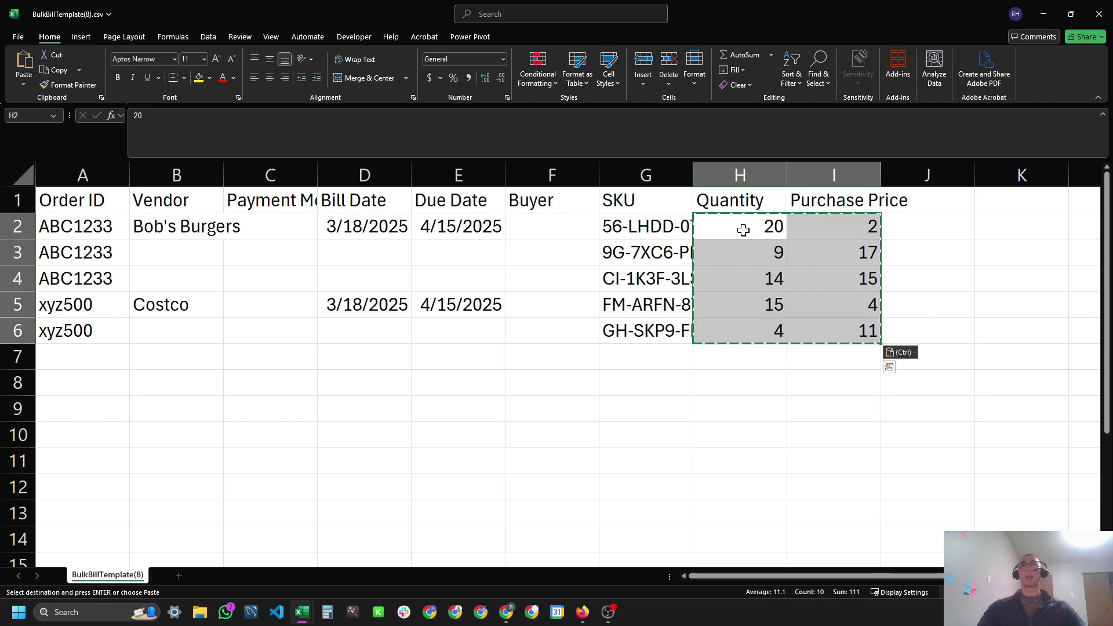
{"action": "left_click", "coordinate": [748, 303]}
{"action": "key", "text": "Escape"}
{"action": "left_click", "coordinate": [551, 279]}
{"action": "left_click", "coordinate": [313, 260]}
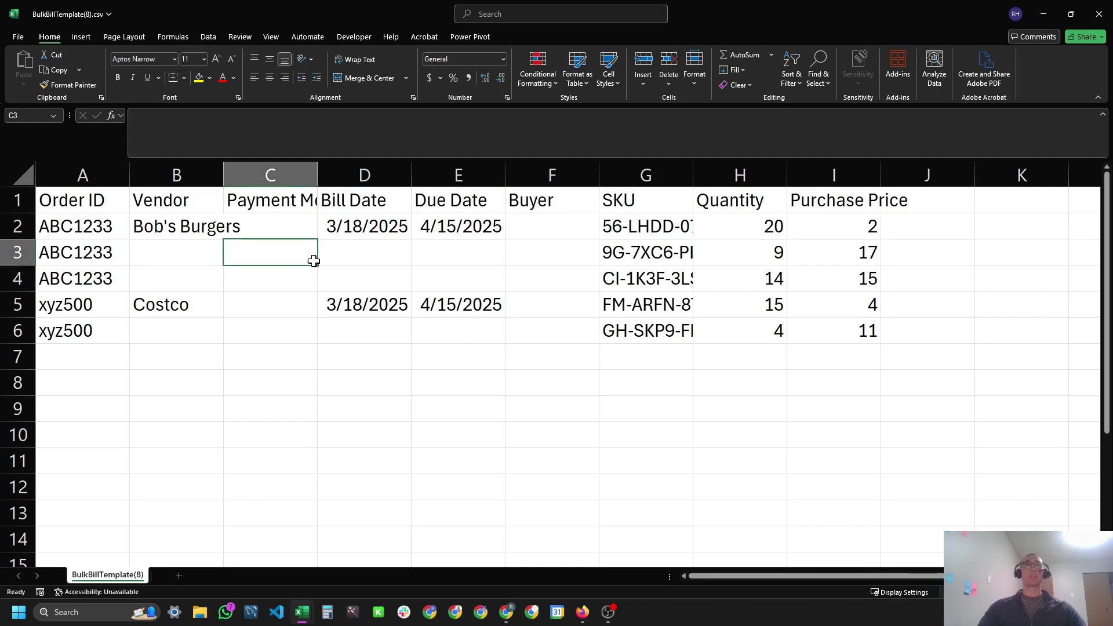
{"action": "left_click", "coordinate": [78, 261]}
{"action": "key", "text": "ctrl+s"}
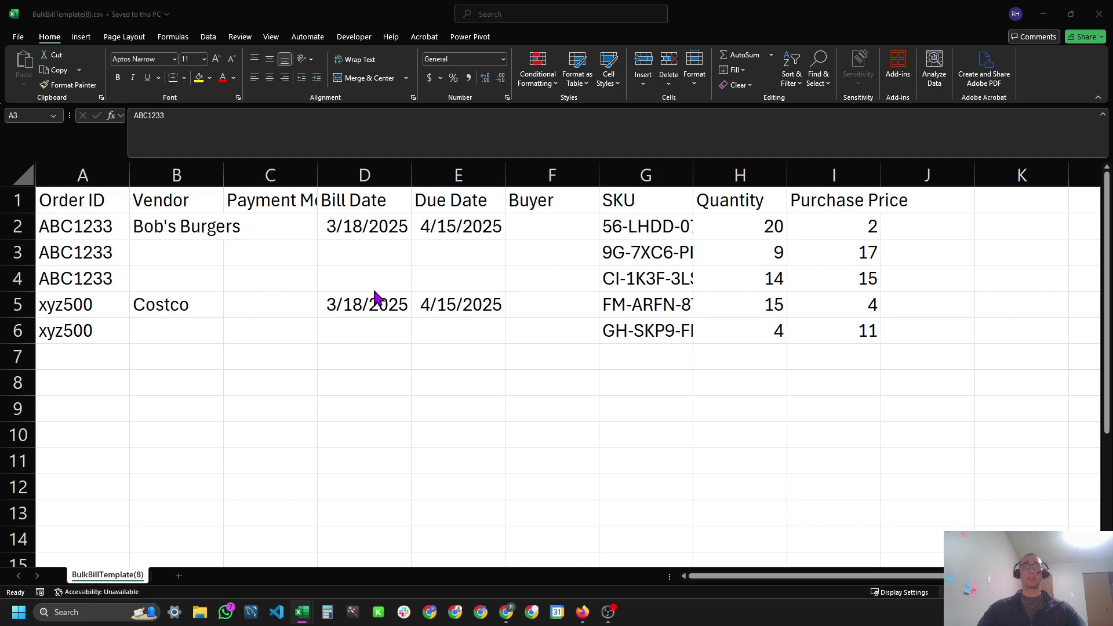
{"action": "key", "text": "alt+Tab"}
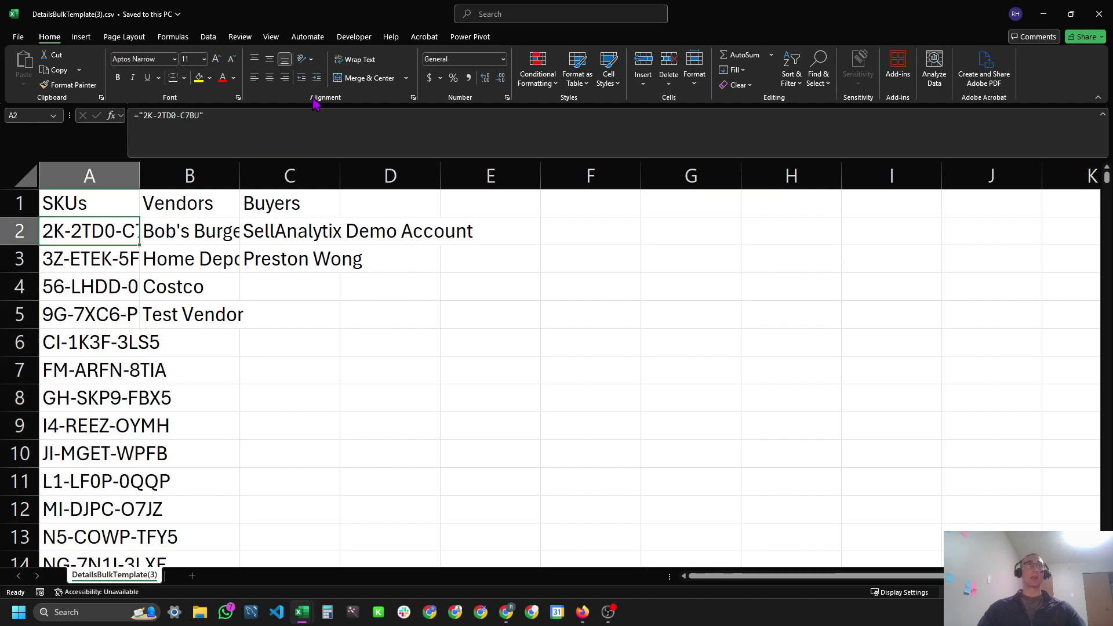
{"action": "key", "text": "alt+Tab"}
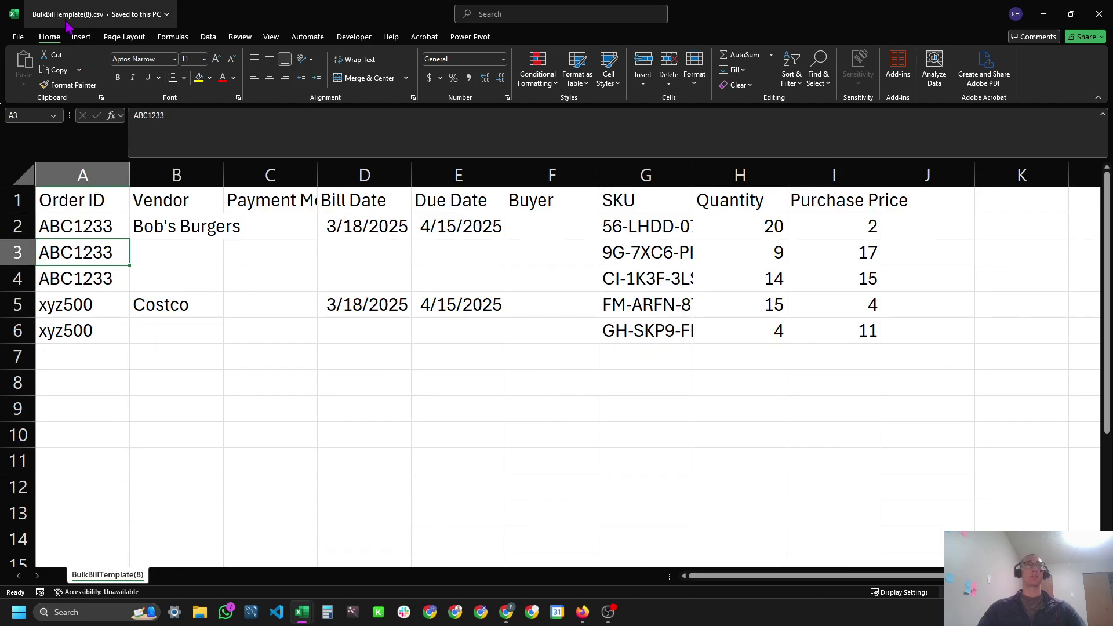
{"action": "key", "text": "alt+Tab"}
Upload BulkBillTemplate(8).csv from Downloads with Create SKUs if New ticked, then return to Bills.
{"action": "left_click", "coordinate": [246, 276]}
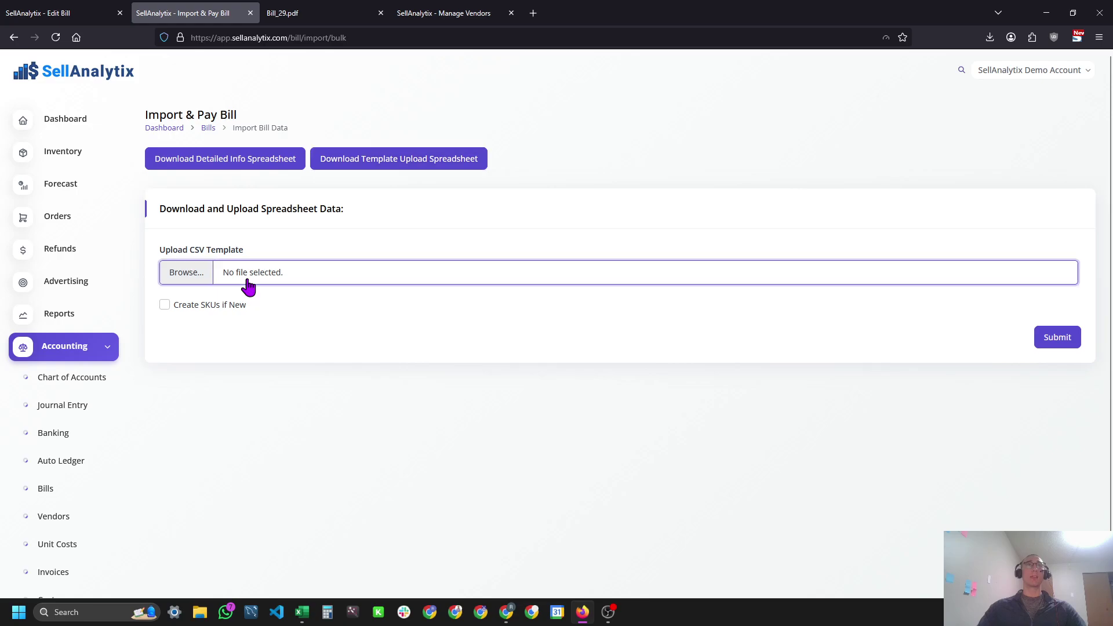
{"action": "left_click", "coordinate": [52, 154]}
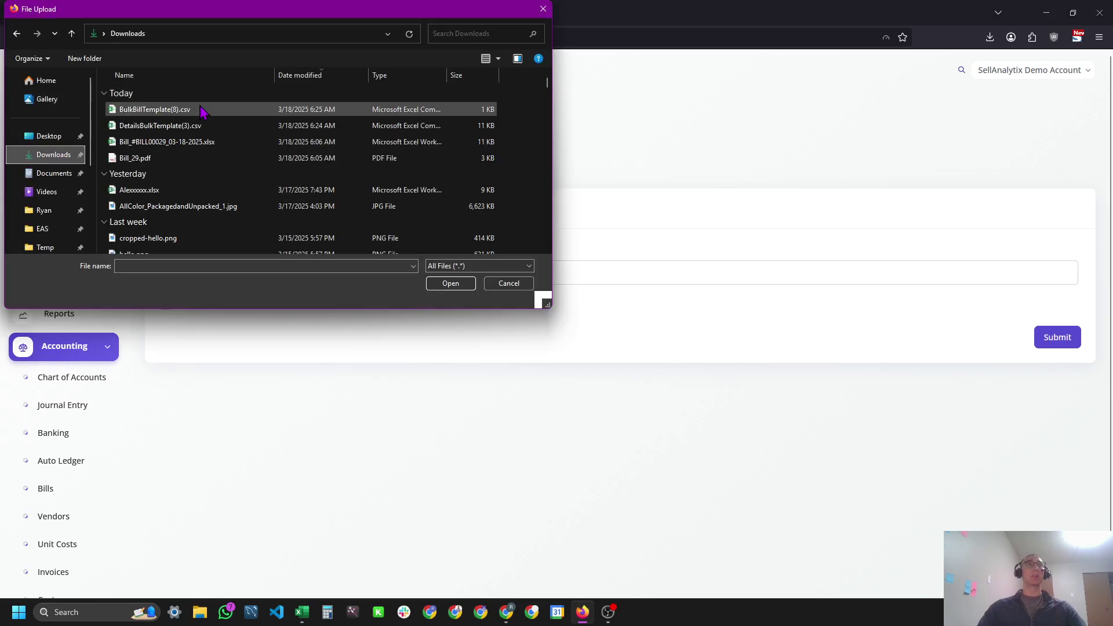
{"action": "double_click", "coordinate": [203, 110]}
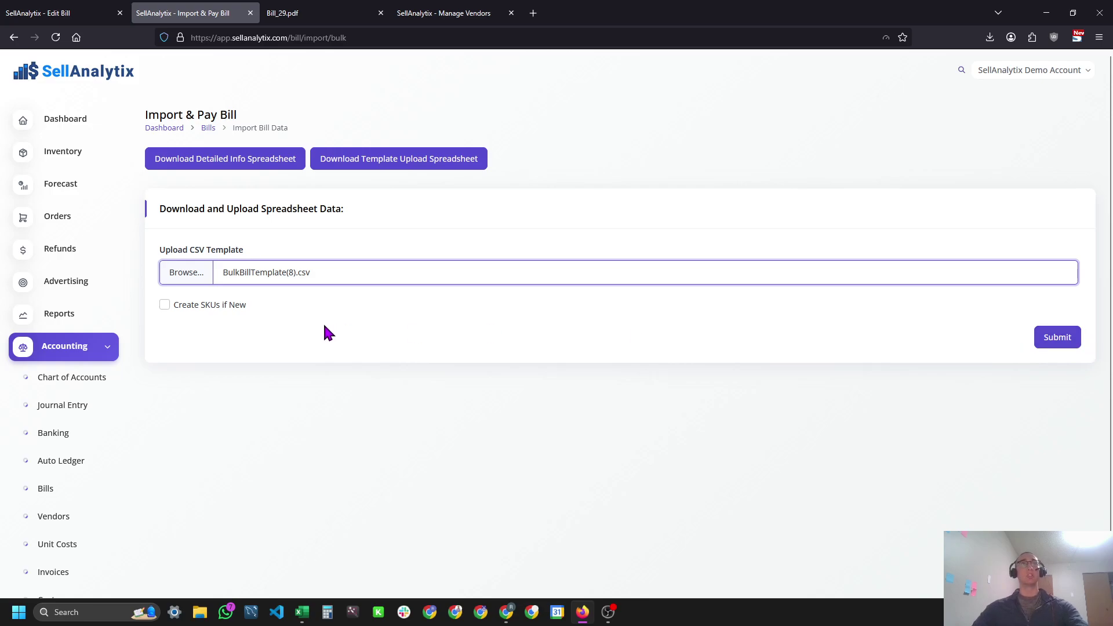
{"action": "left_click", "coordinate": [199, 308]}
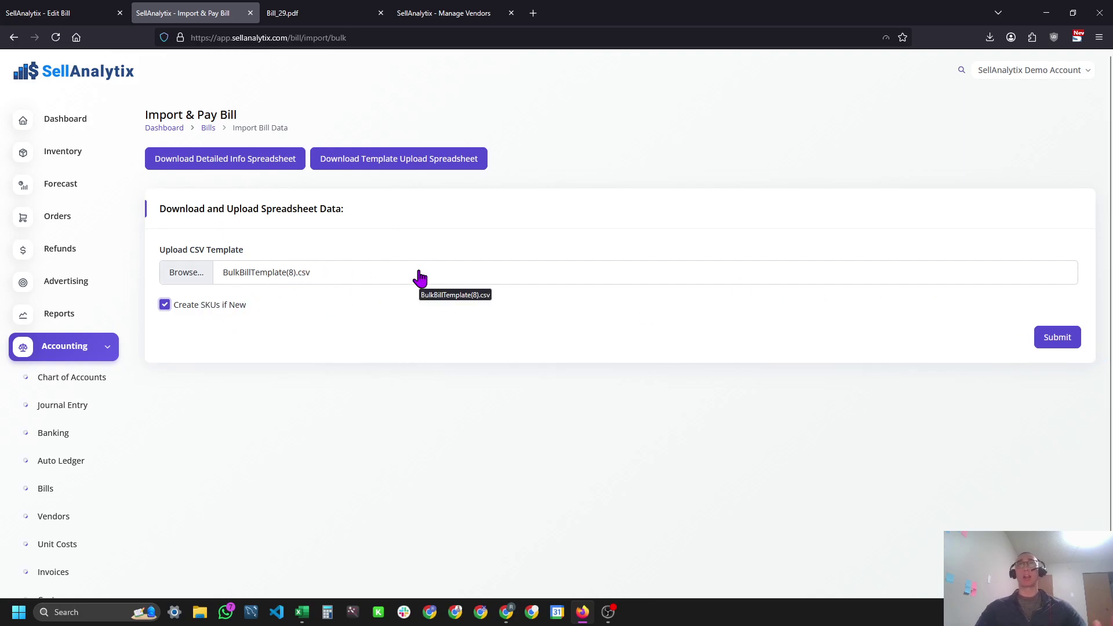
{"action": "left_click", "coordinate": [1065, 343]}
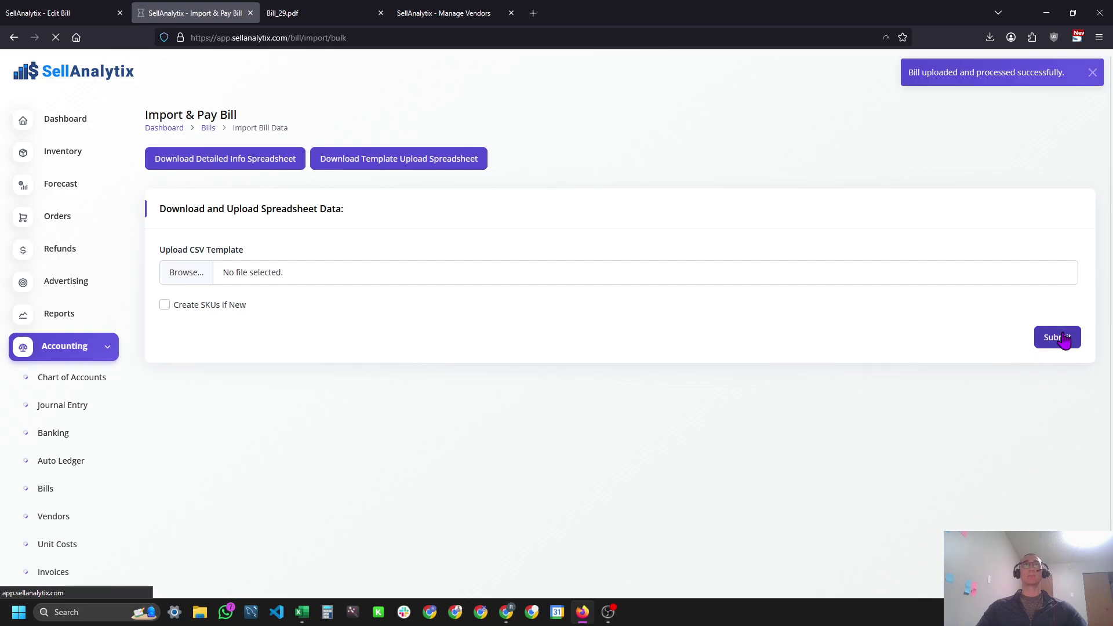
{"action": "left_click_drag", "start_coordinate": [916, 72], "coordinate": [1065, 74]}
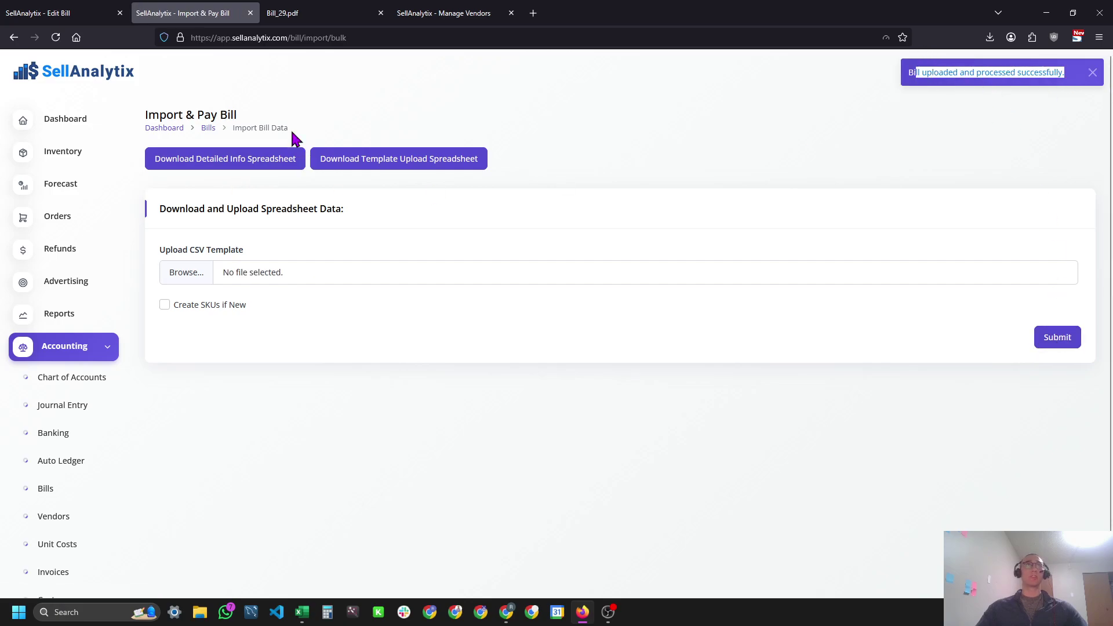
{"action": "left_click", "coordinate": [207, 127]}
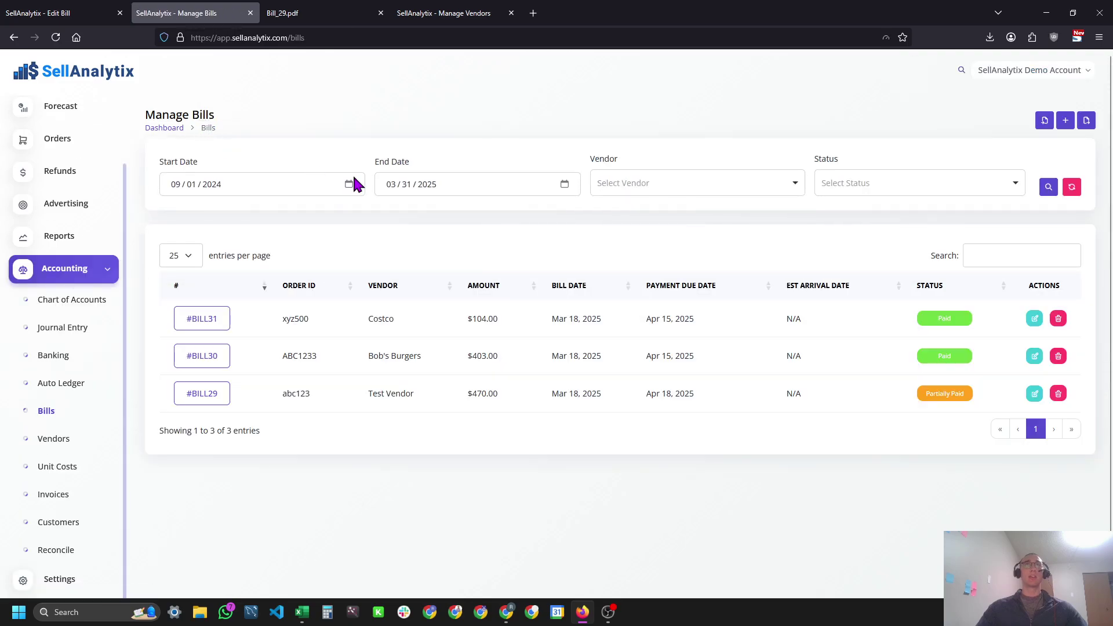
Compare #BILL31's Costco quantities (15 and 4) and purchase prices against the CSV.
{"action": "left_click_drag", "start_coordinate": [270, 327], "coordinate": [514, 317]}
{"action": "left_click", "coordinate": [342, 332]}
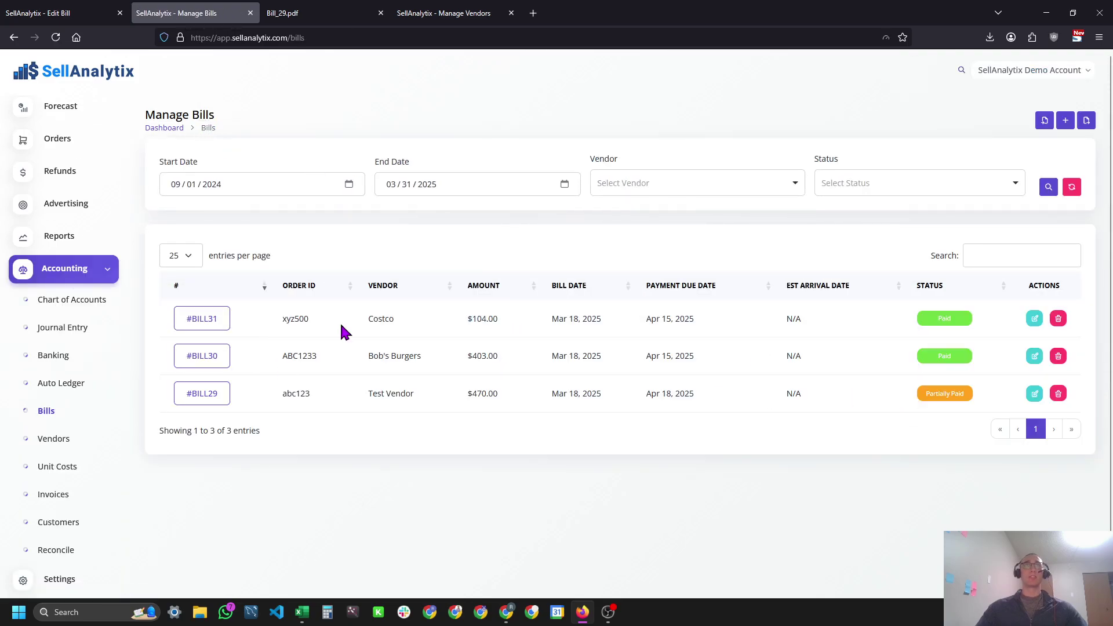
{"action": "key", "text": "alt+Tab"}
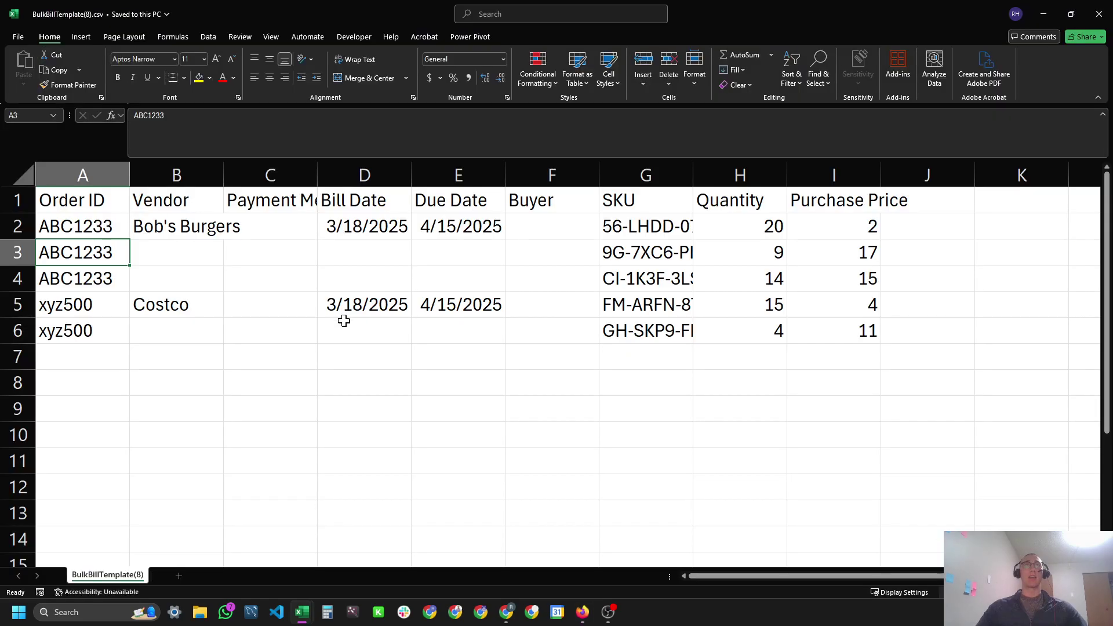
{"action": "left_click_drag", "start_coordinate": [162, 305], "coordinate": [630, 336]}
{"action": "left_click", "coordinate": [771, 308]}
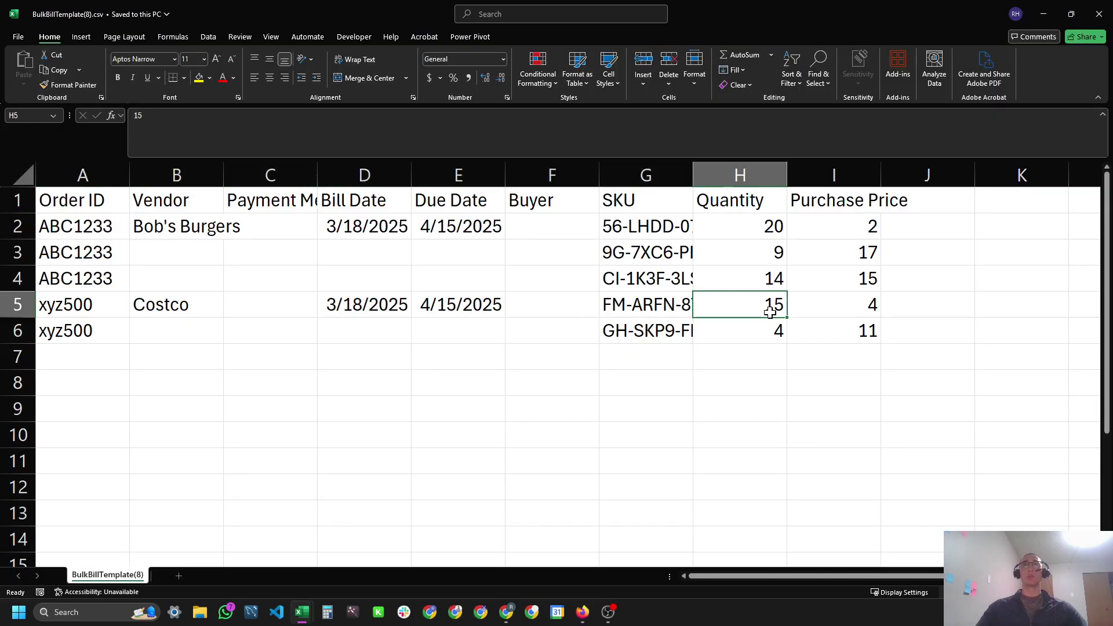
{"action": "left_click", "coordinate": [776, 330]}
{"action": "key", "text": "alt+Tab"}
{"action": "scroll", "coordinate": [552, 406], "scroll_direction": "down", "scroll_amount": 2}
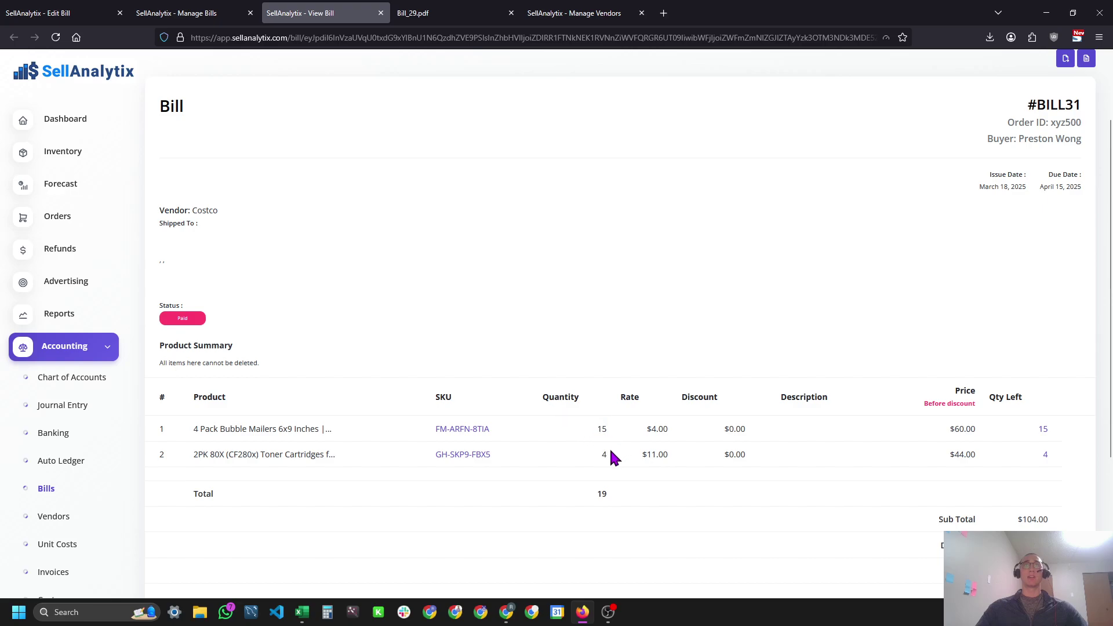
{"action": "key", "text": "alt+Tab"}
{"action": "left_click", "coordinate": [845, 350]}
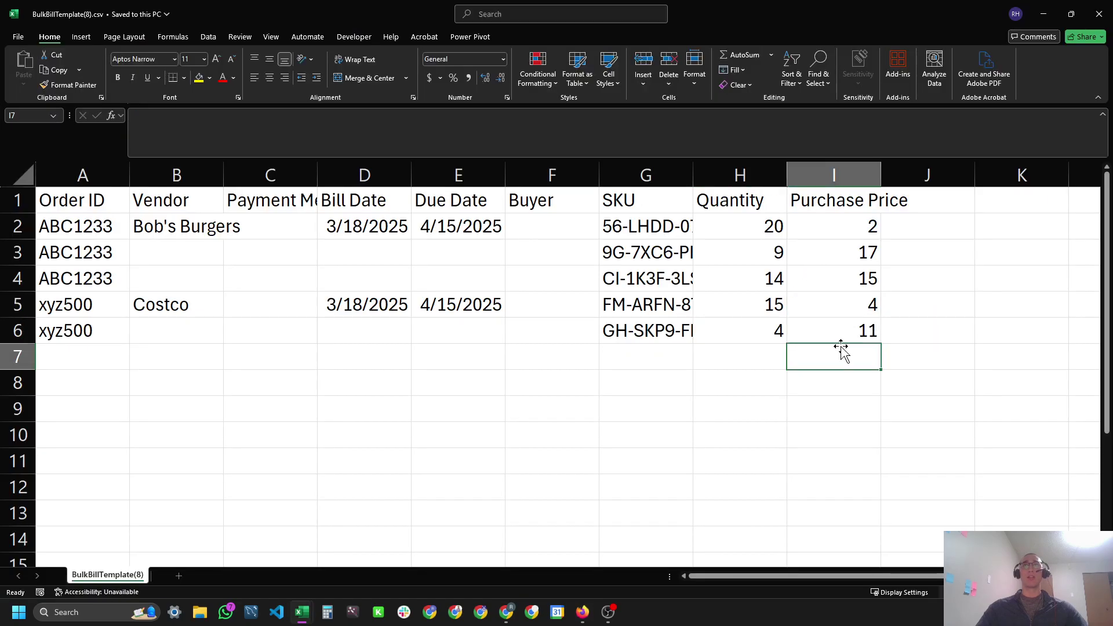
{"action": "key", "text": "alt+Tab"}
{"action": "scroll", "coordinate": [849, 383], "scroll_direction": "down", "scroll_amount": 4}
{"action": "scroll", "coordinate": [754, 386], "scroll_direction": "up", "scroll_amount": 6}
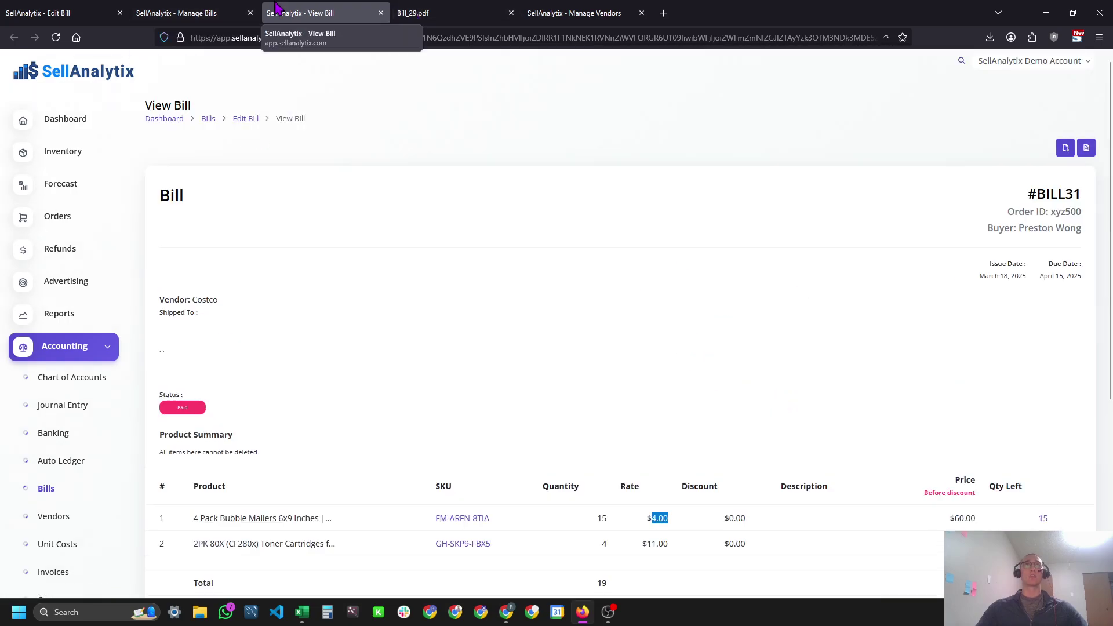
Check #BILL30's Bob's Burgers SKUs and quantities against the CSV, then download the bills spreadsheet.
{"action": "left_click", "coordinate": [206, 8]}
{"action": "middle_click", "coordinate": [201, 356]}
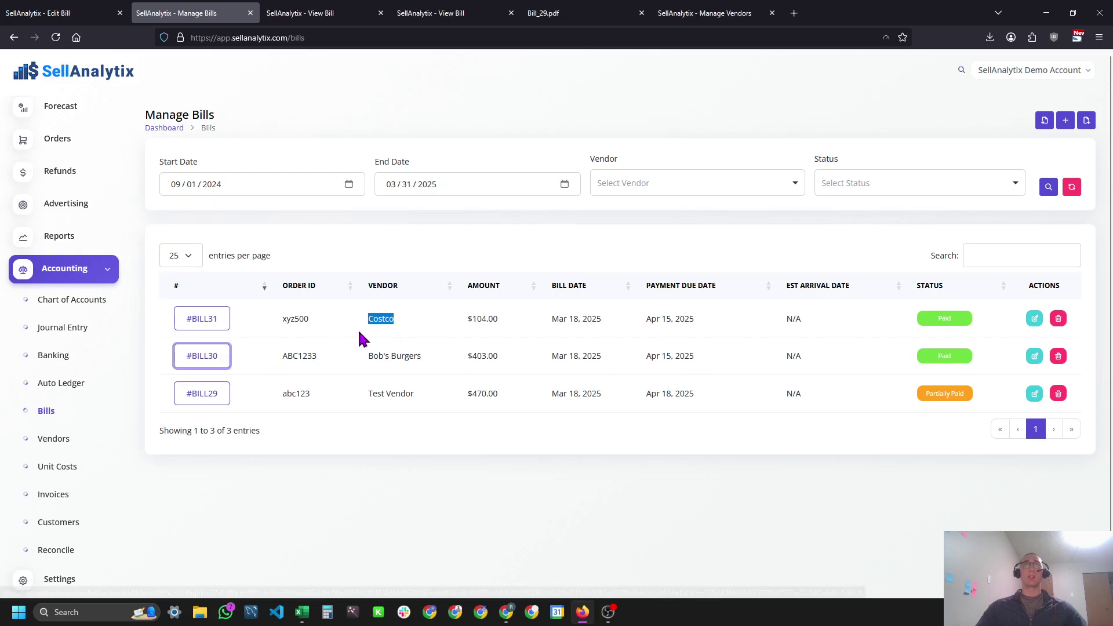
{"action": "left_click_drag", "start_coordinate": [368, 355], "coordinate": [411, 358]}
{"action": "key", "text": "alt+Tab"}
{"action": "left_click_drag", "start_coordinate": [626, 222], "coordinate": [644, 278]}
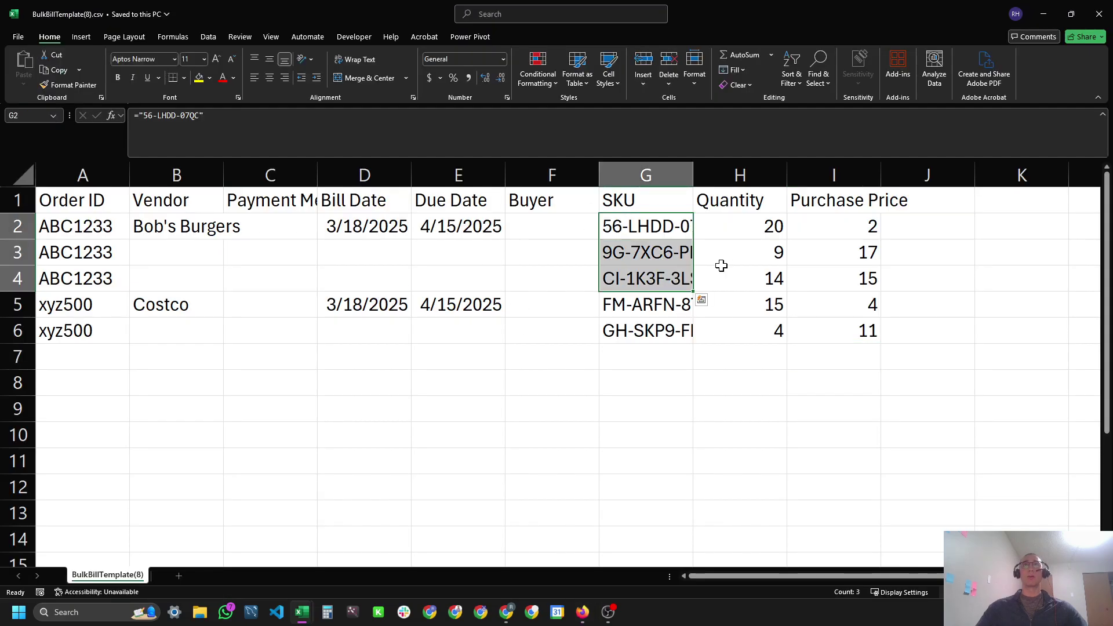
{"action": "left_click_drag", "start_coordinate": [754, 232], "coordinate": [741, 271]}
{"action": "key", "text": "alt+Tab"}
{"action": "key", "text": "ctrl+Tab"}
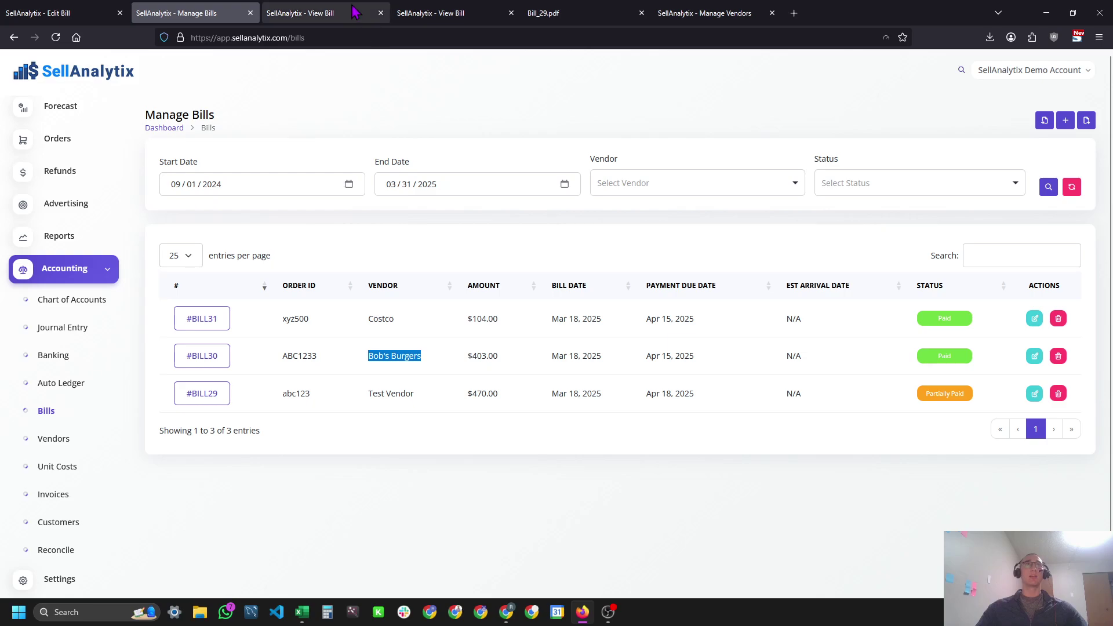
{"action": "scroll", "coordinate": [551, 342], "scroll_direction": "down", "scroll_amount": 3}
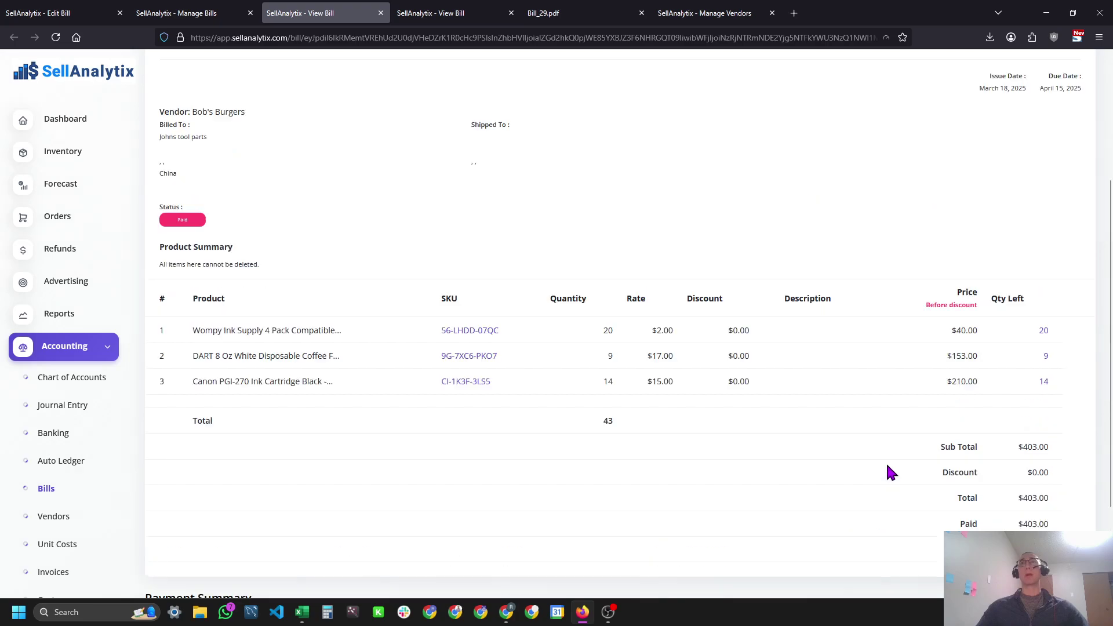
{"action": "scroll", "coordinate": [475, 243], "scroll_direction": "up", "scroll_amount": 3}
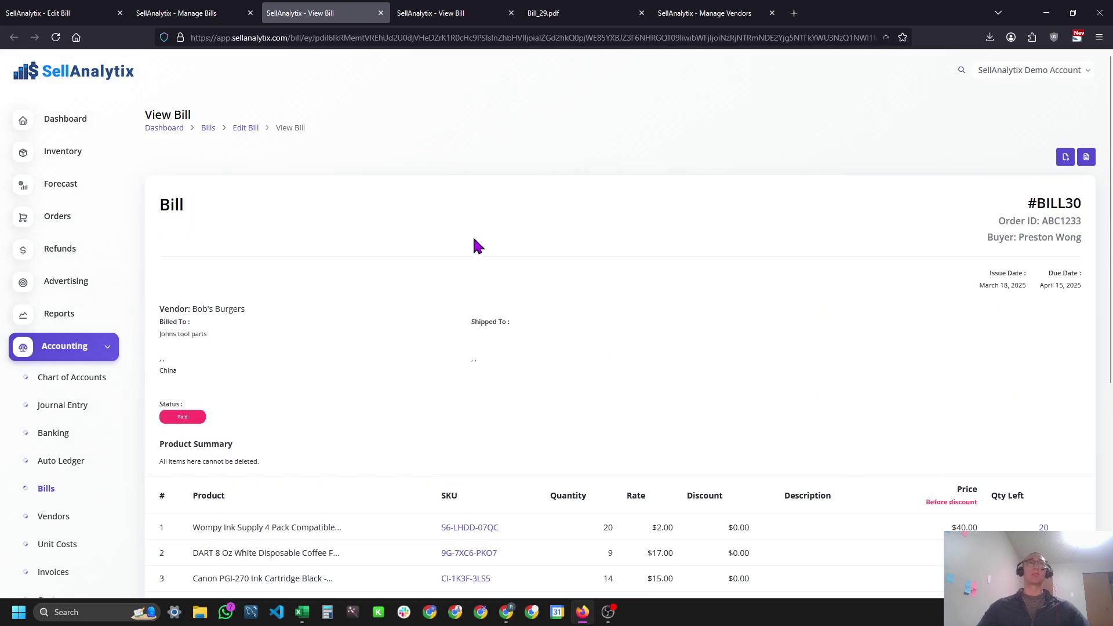
{"action": "left_click", "coordinate": [206, 129]}
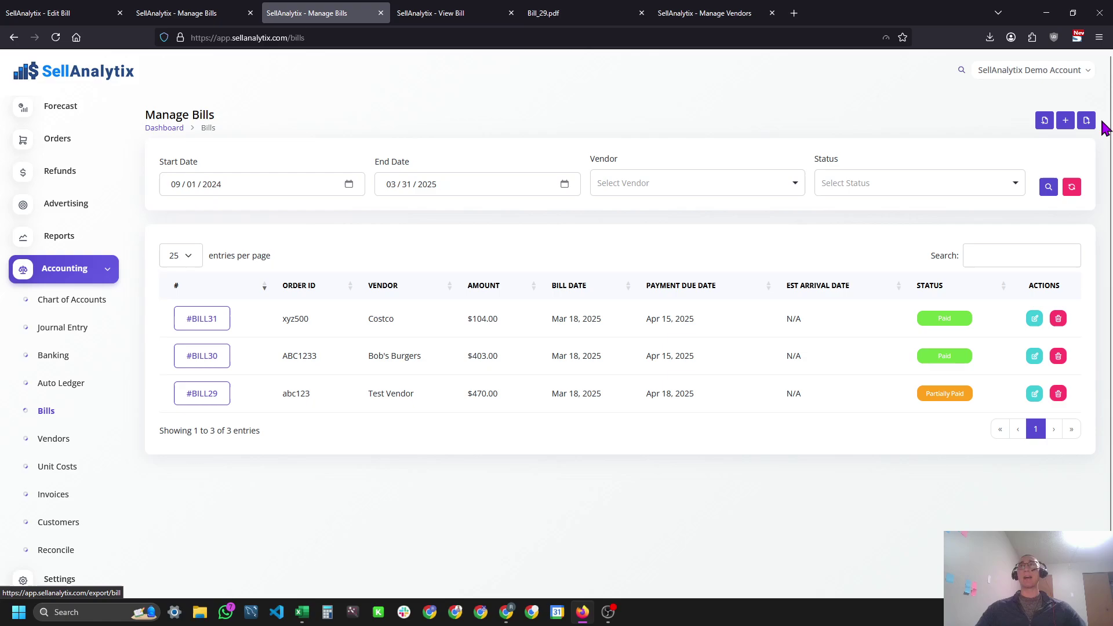
{"action": "left_click", "coordinate": [1086, 120]}
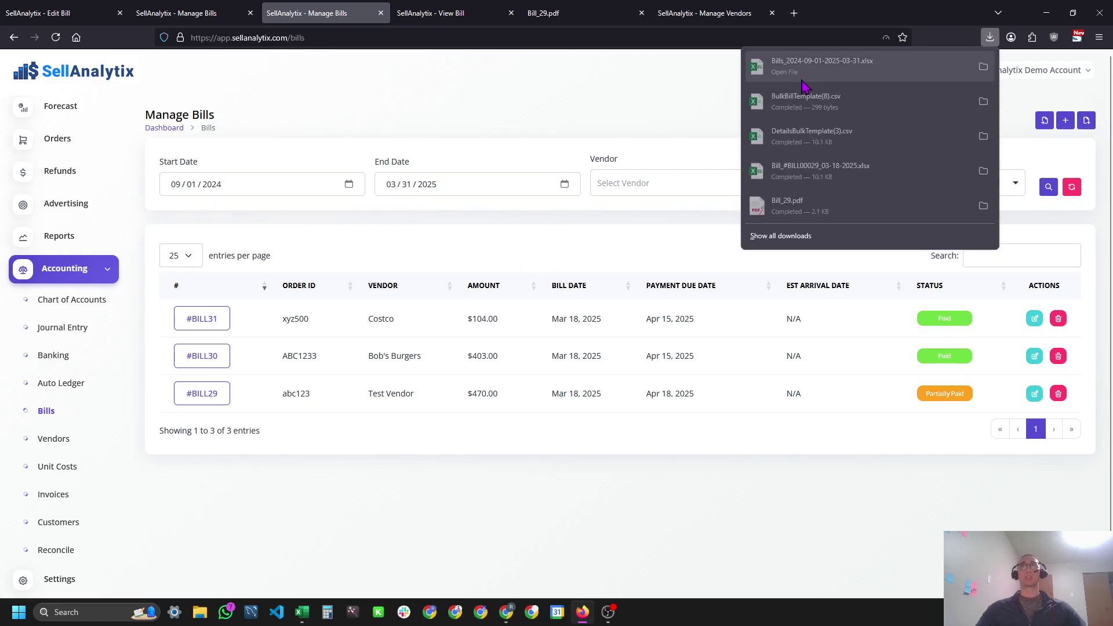
{"action": "left_click", "coordinate": [803, 94]}
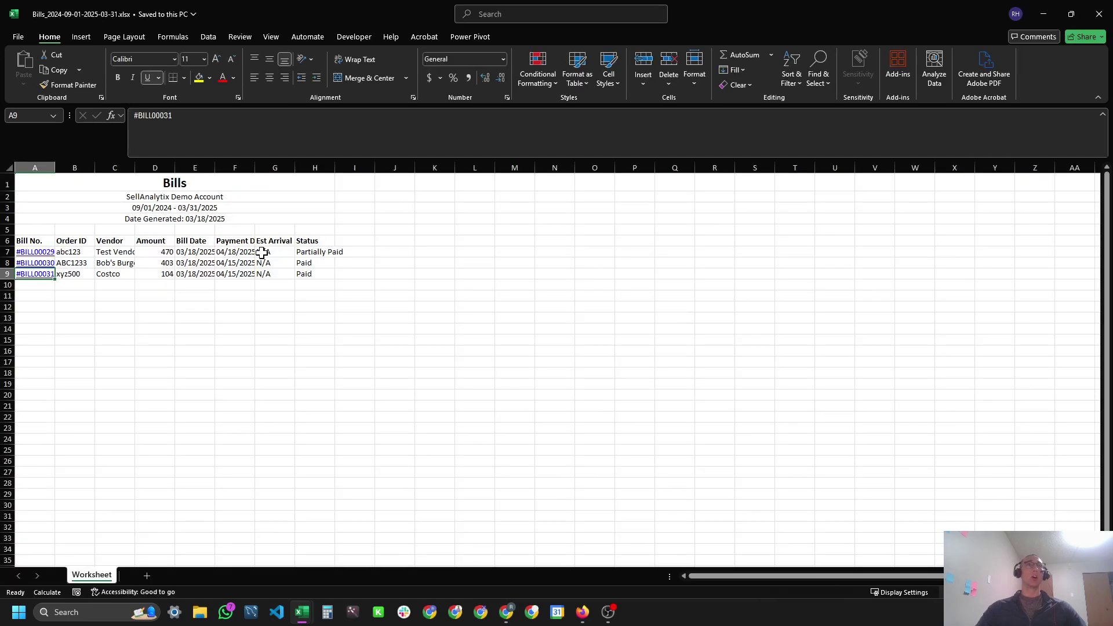
{"action": "scroll", "coordinate": [90, 228], "scroll_direction": "up", "scroll_amount": 4, "text": "ctrl"}
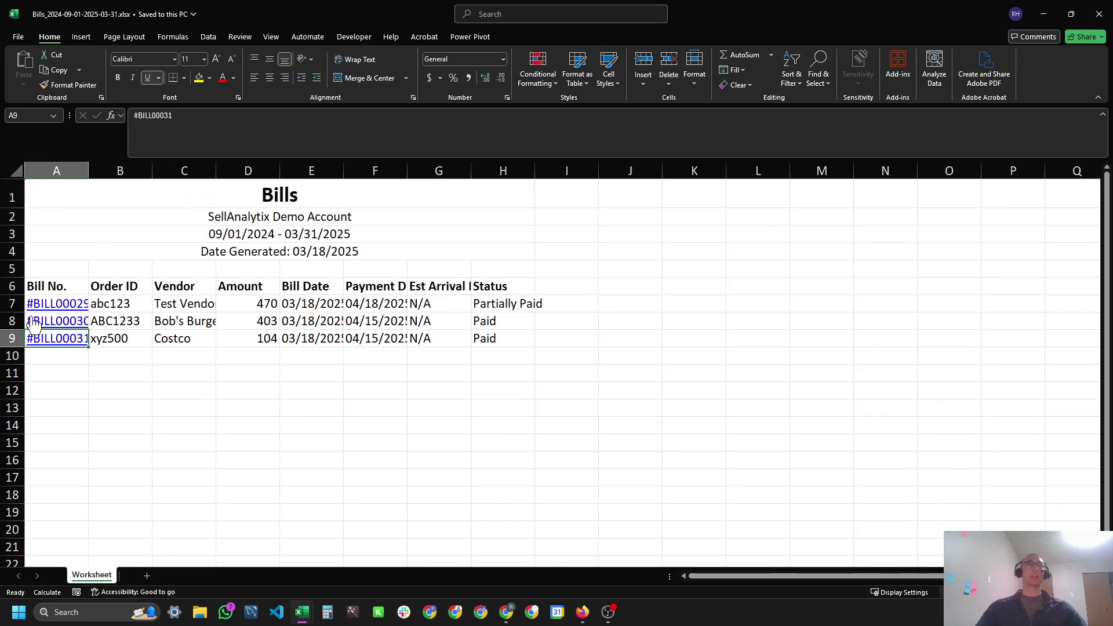
{"action": "left_click_drag", "start_coordinate": [120, 303], "coordinate": [119, 338]}
{"action": "left_click_drag", "start_coordinate": [185, 303], "coordinate": [185, 338]}
{"action": "key", "text": "alt+Tab"}
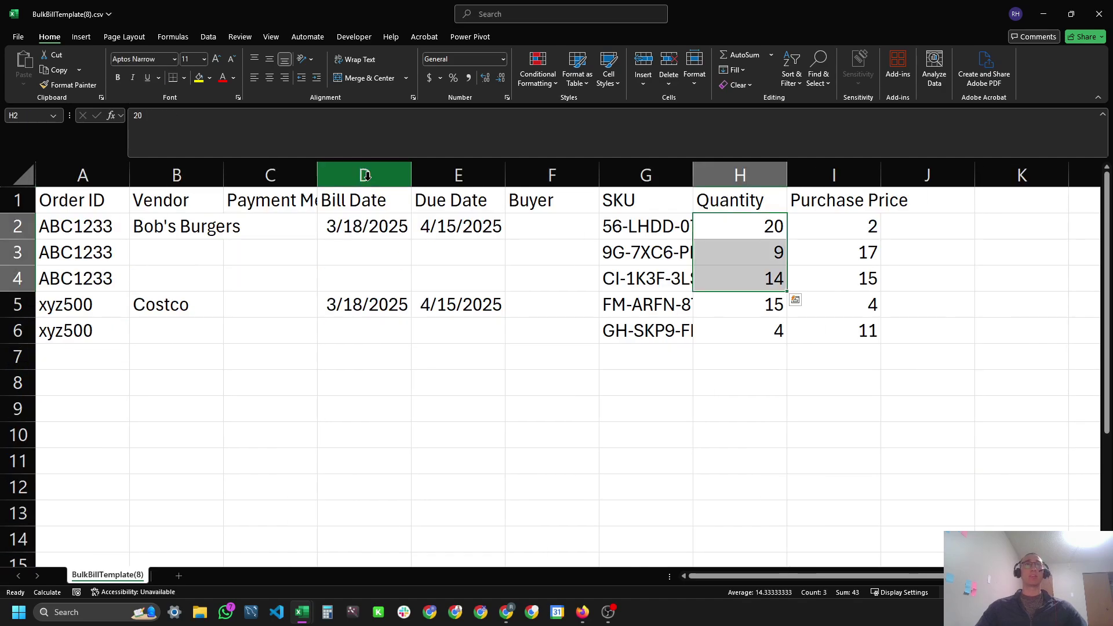
{"action": "key", "text": "alt+Tab"}
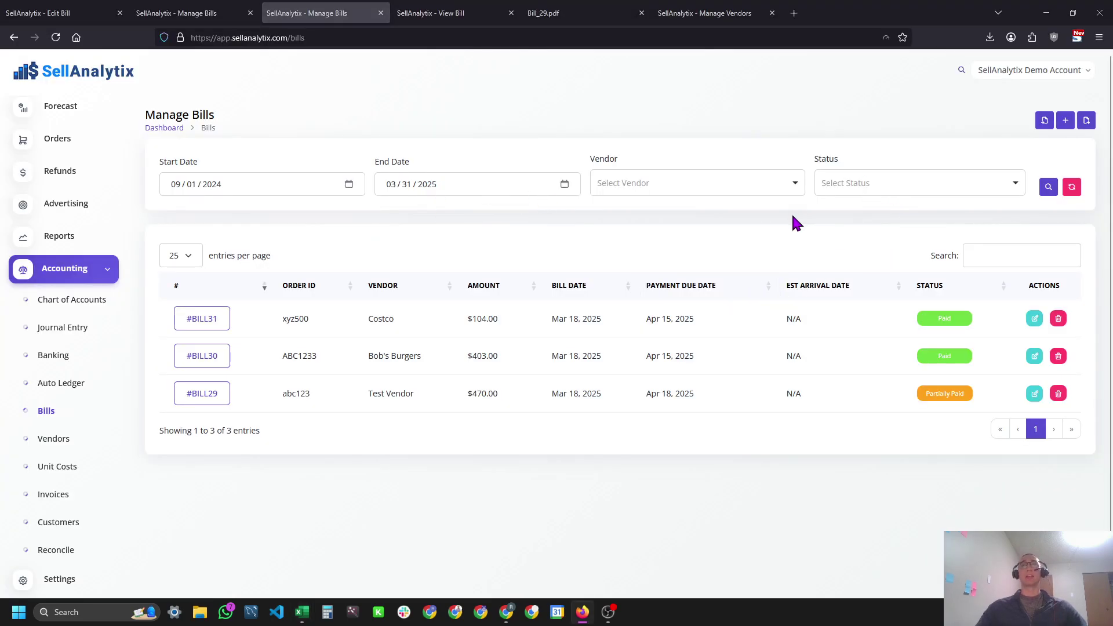
{"action": "key", "text": "alt+Tab"}
{"action": "left_click_drag", "start_coordinate": [371, 303], "coordinate": [373, 338]}
{"action": "left_click", "coordinate": [212, 233]}
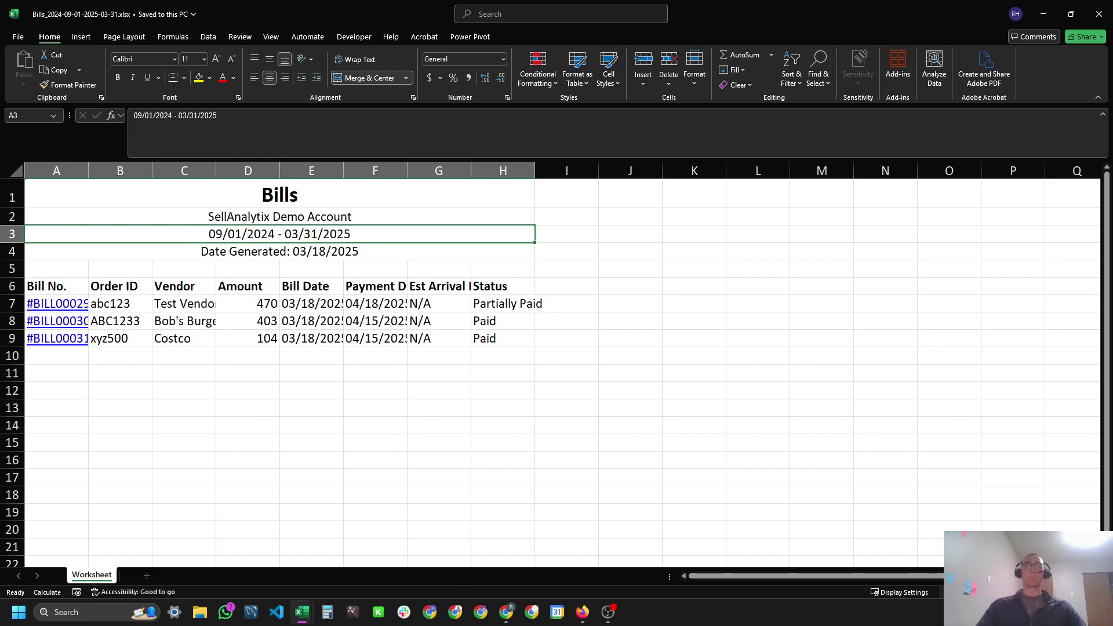
{"action": "key", "text": "alt+Tab"}
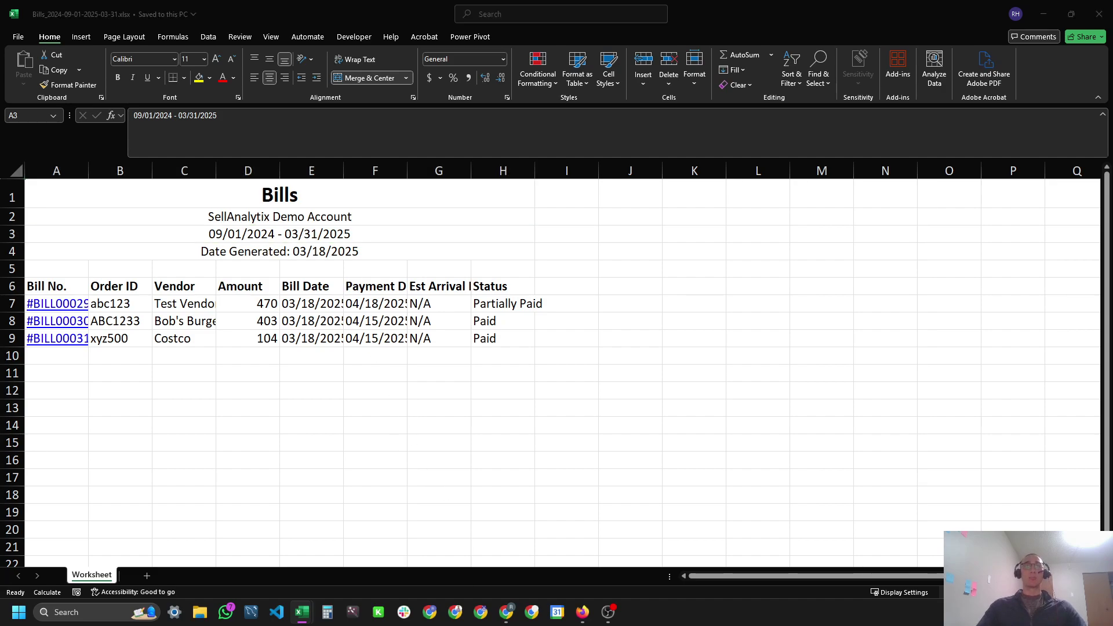